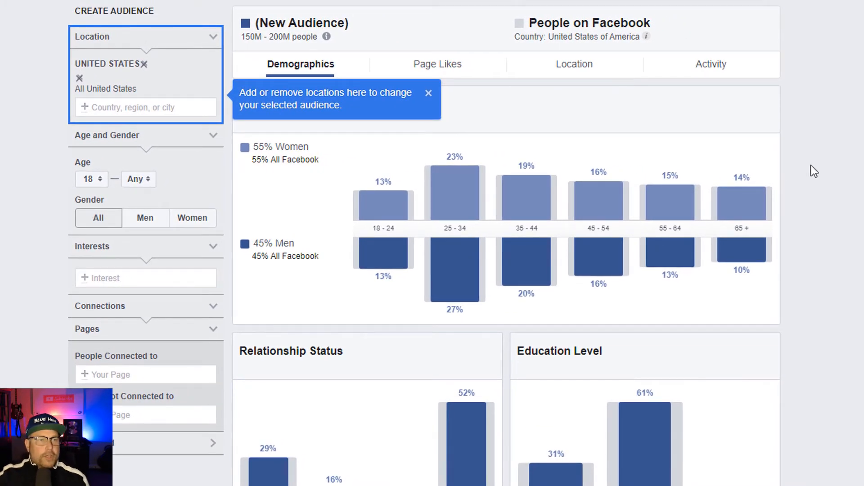
- Add Unicorn as an interest for the United States audience
{"action": "left_click", "coordinate": [98, 278]}
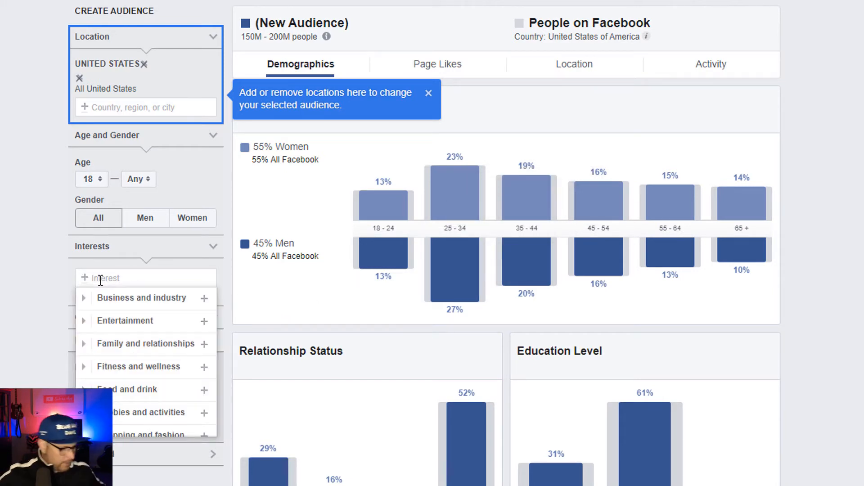
{"action": "type", "text": "uni"}
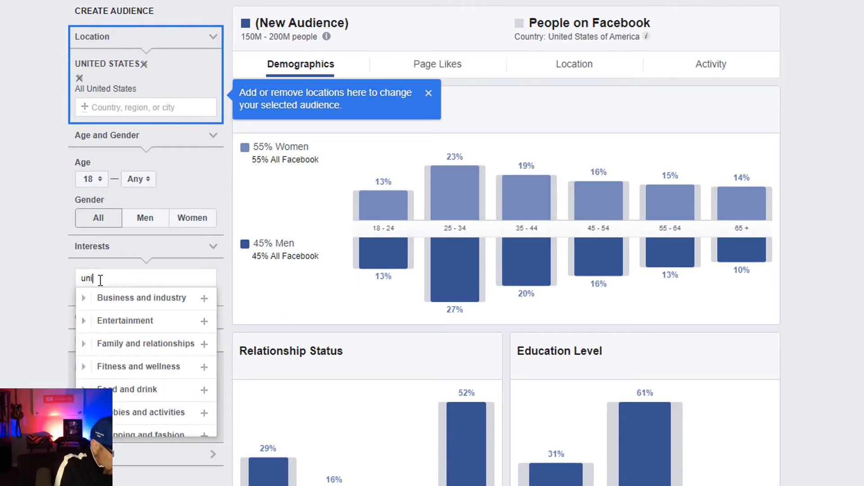
{"action": "type", "text": "corn"}
{"action": "key", "text": "Return"}
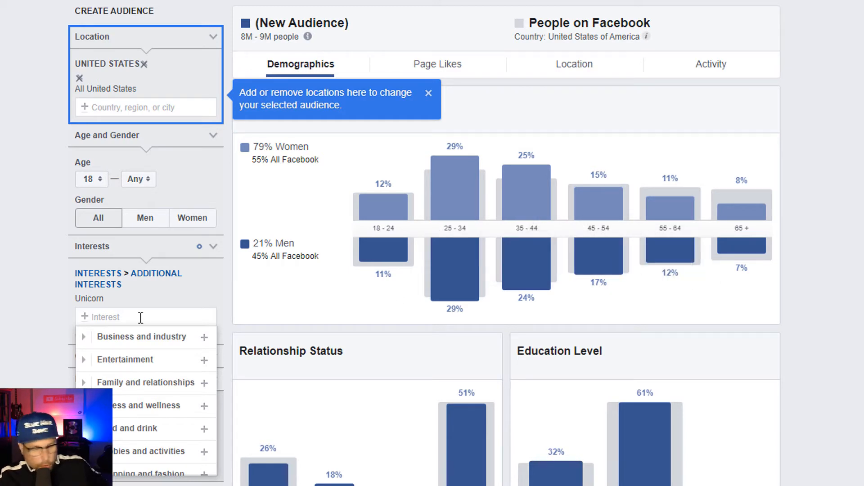
- Search the interests for "unicorn", add Unicorn Kid as a second interest and close the suggestions
{"action": "type", "text": "uni"}
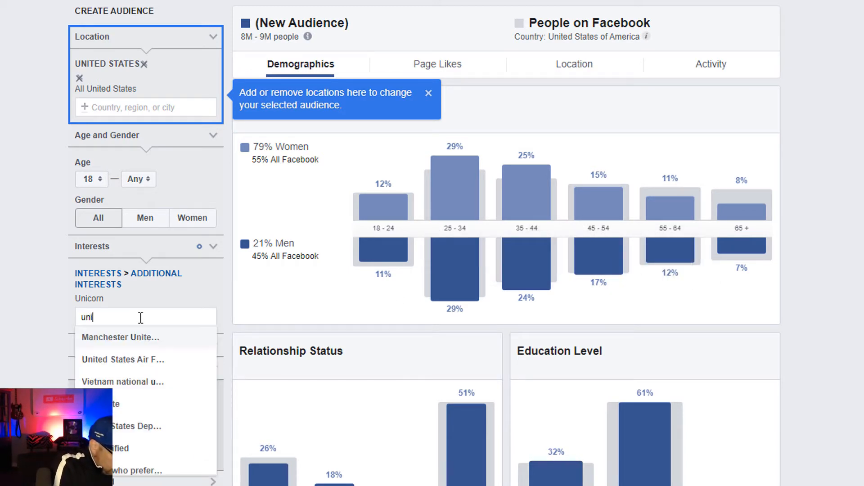
{"action": "type", "text": "corn"}
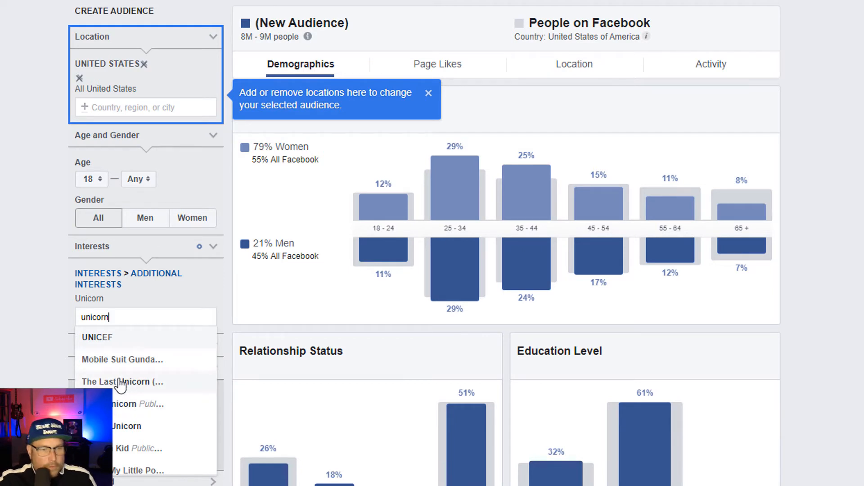
{"action": "left_click", "coordinate": [114, 448]}
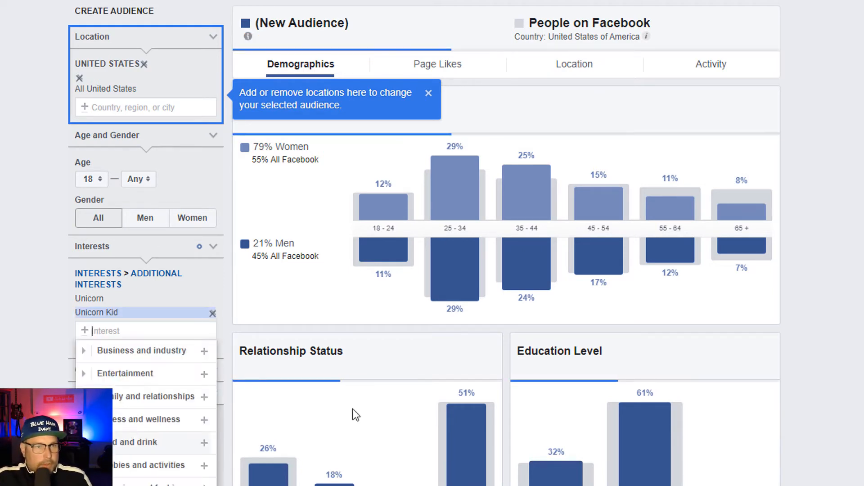
{"action": "left_click", "coordinate": [836, 256]}
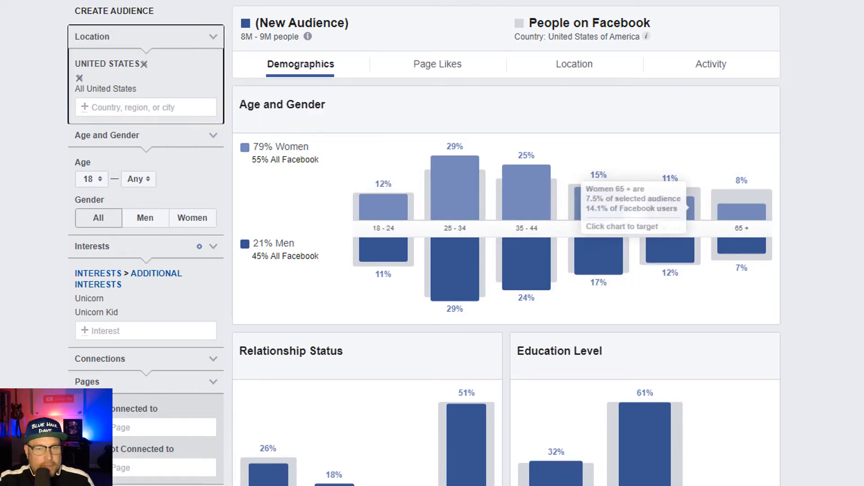
- Examine the audience's age and gender breakdown and its relationship status chart
{"action": "scroll", "coordinate": [506, 243], "scroll_direction": "down", "scroll_amount": 2}
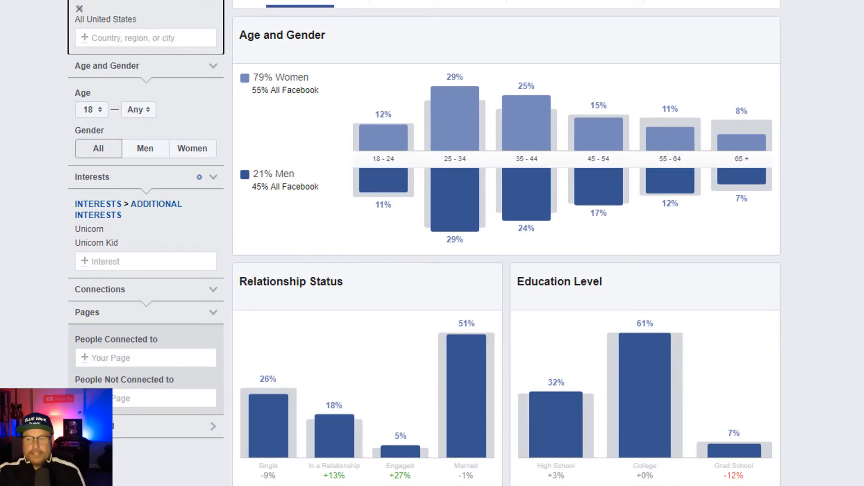
{"action": "scroll", "coordinate": [547, 381], "scroll_direction": "down", "scroll_amount": 2}
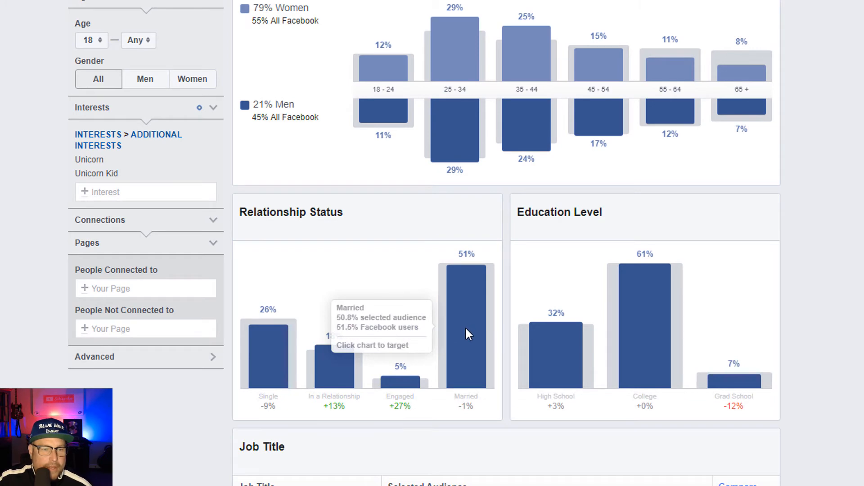
{"action": "scroll", "coordinate": [479, 342], "scroll_direction": "up", "scroll_amount": 2}
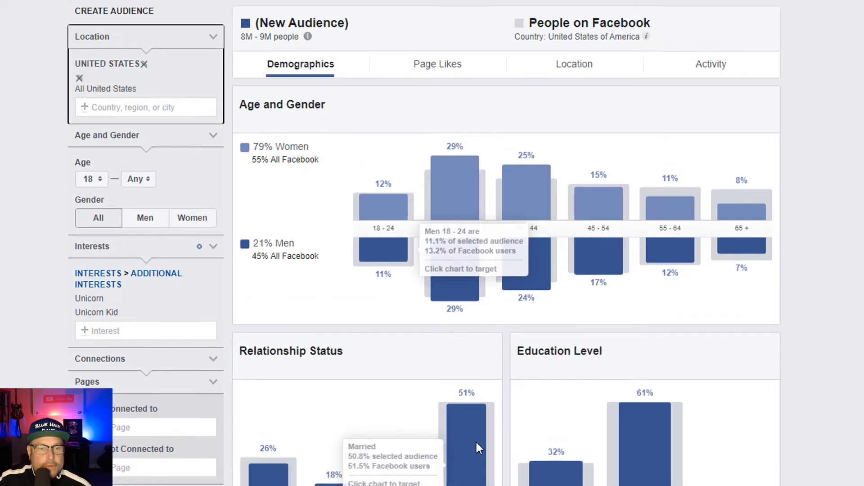
{"action": "scroll", "coordinate": [476, 441], "scroll_direction": "down", "scroll_amount": 2}
{"action": "scroll", "coordinate": [507, 243], "scroll_direction": "up", "scroll_amount": 2}
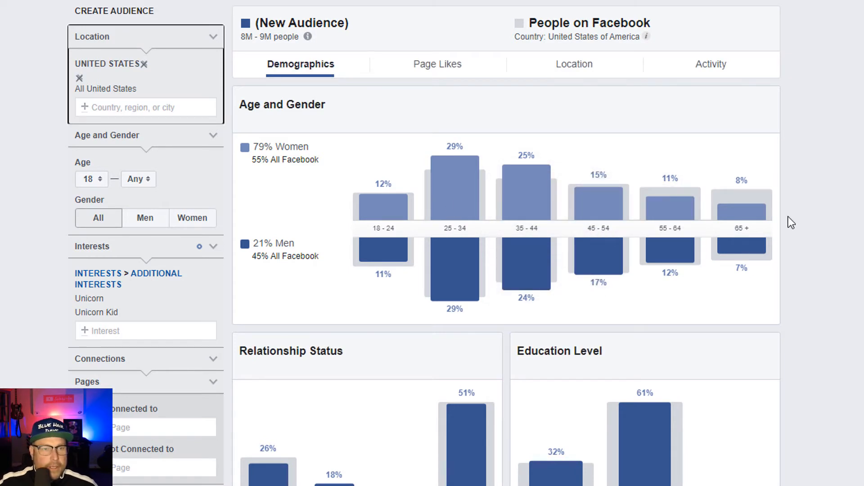
{"action": "scroll", "coordinate": [781, 264], "scroll_direction": "down", "scroll_amount": 2}
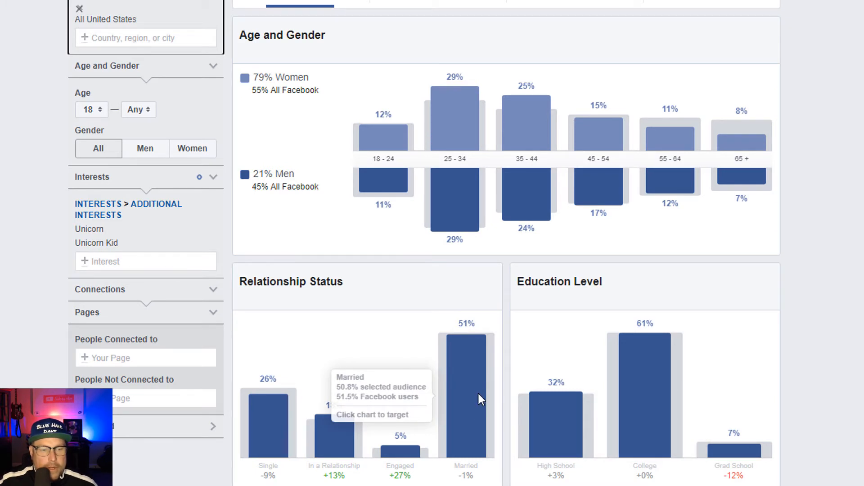
{"action": "scroll", "coordinate": [460, 326], "scroll_direction": "up", "scroll_amount": 2}
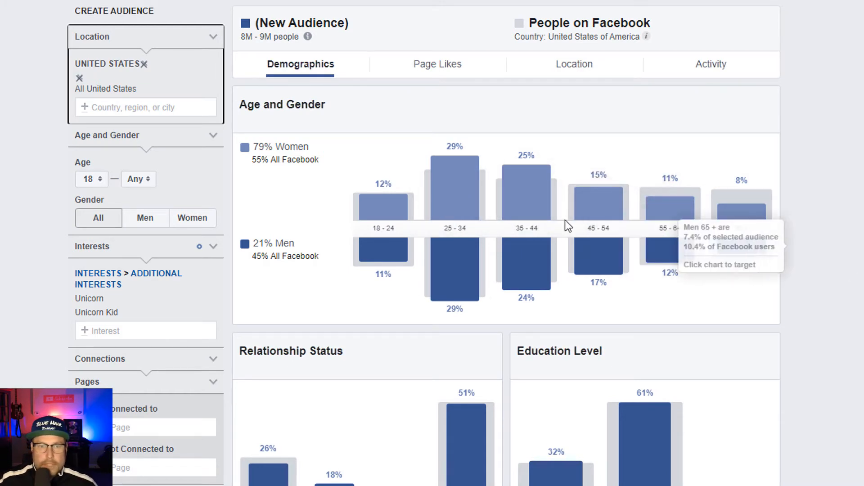
- Examine the audience's education level chart and the job title ranking
{"action": "scroll", "coordinate": [506, 270], "scroll_direction": "down", "scroll_amount": 2}
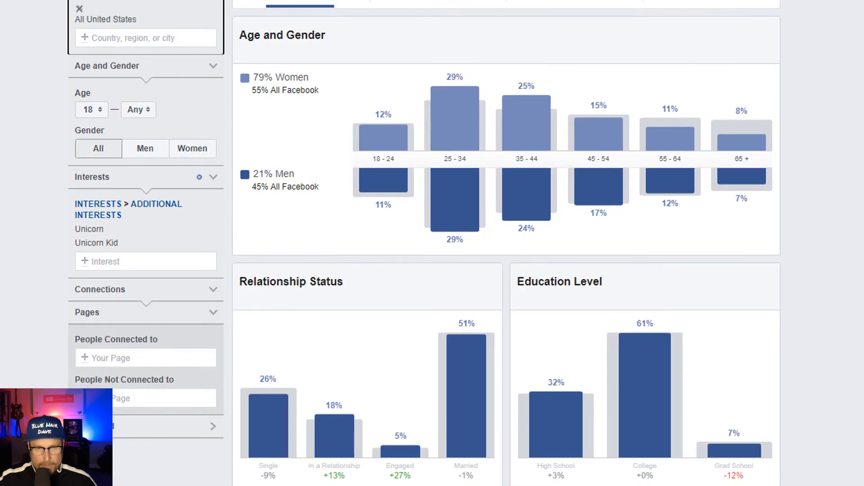
{"action": "scroll", "coordinate": [507, 270], "scroll_direction": "down", "scroll_amount": 2}
{"action": "scroll", "coordinate": [700, 251], "scroll_direction": "down", "scroll_amount": 2}
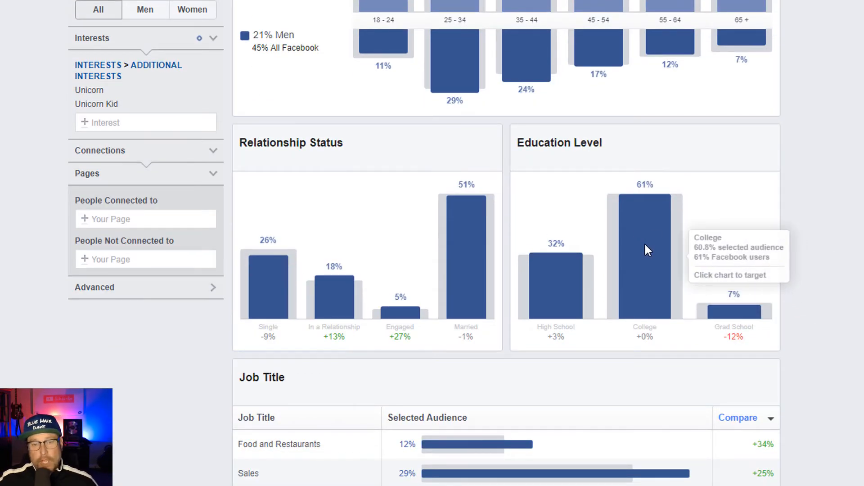
{"action": "scroll", "coordinate": [644, 245], "scroll_direction": "up", "scroll_amount": 4}
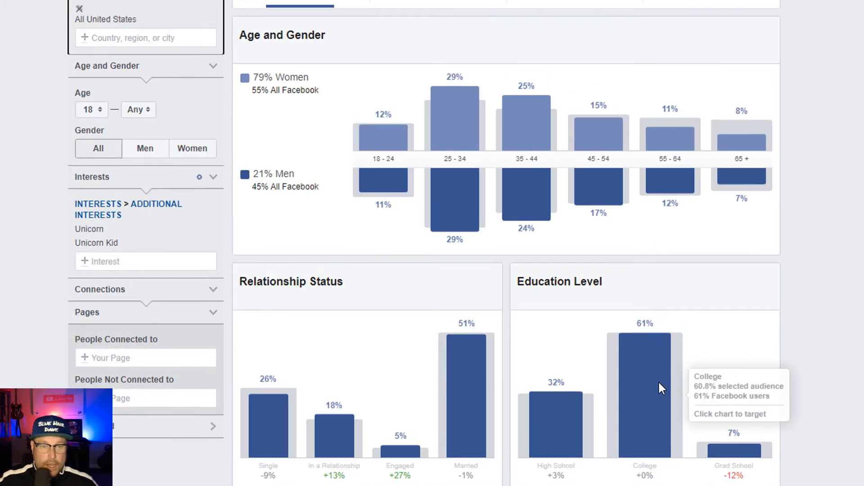
{"action": "scroll", "coordinate": [586, 396], "scroll_direction": "down", "scroll_amount": 4}
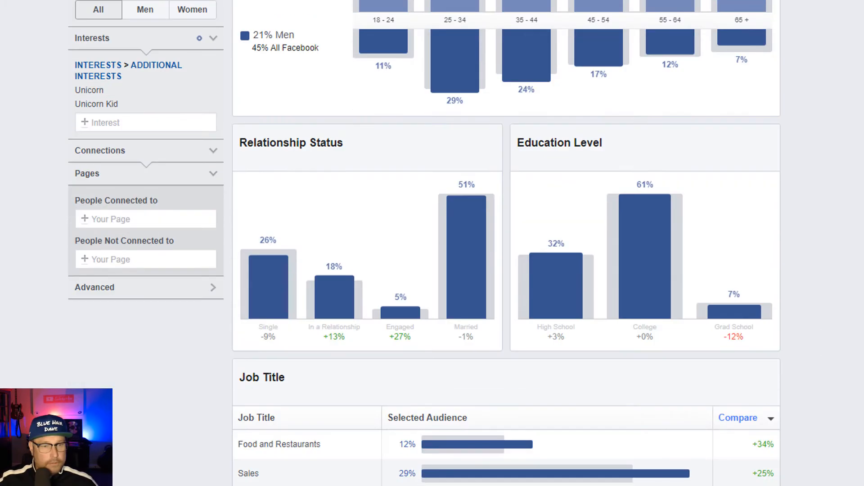
{"action": "scroll", "coordinate": [506, 243], "scroll_direction": "down", "scroll_amount": 4}
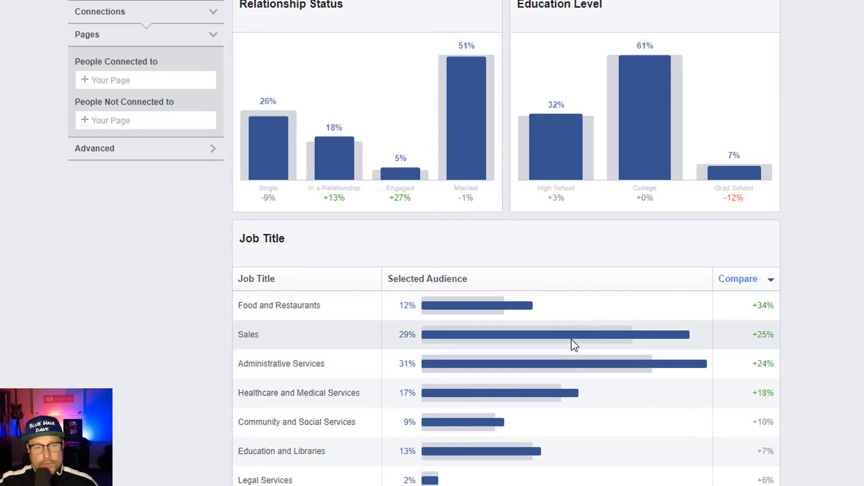
{"action": "mouse_move", "coordinate": [571, 340]}
{"action": "scroll", "coordinate": [572, 340], "scroll_direction": "up", "scroll_amount": 8}
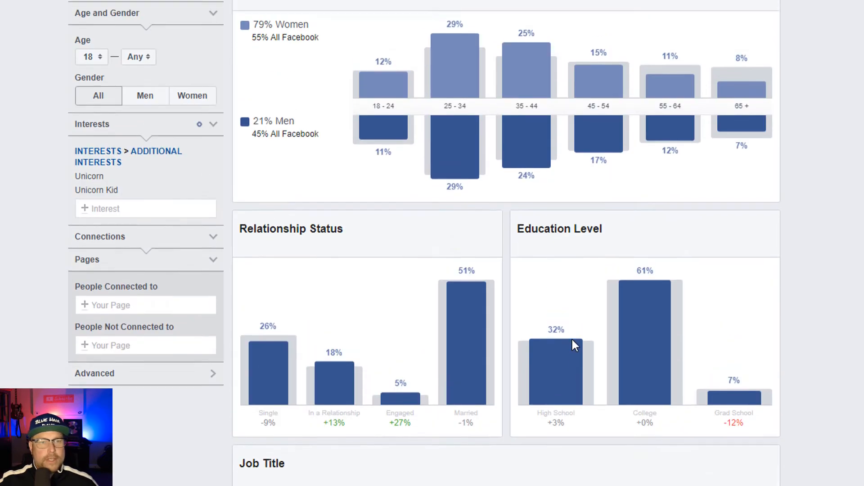
- Open the audience's page likes and remove the Unicorn Kid interest
{"action": "left_click", "coordinate": [439, 67]}
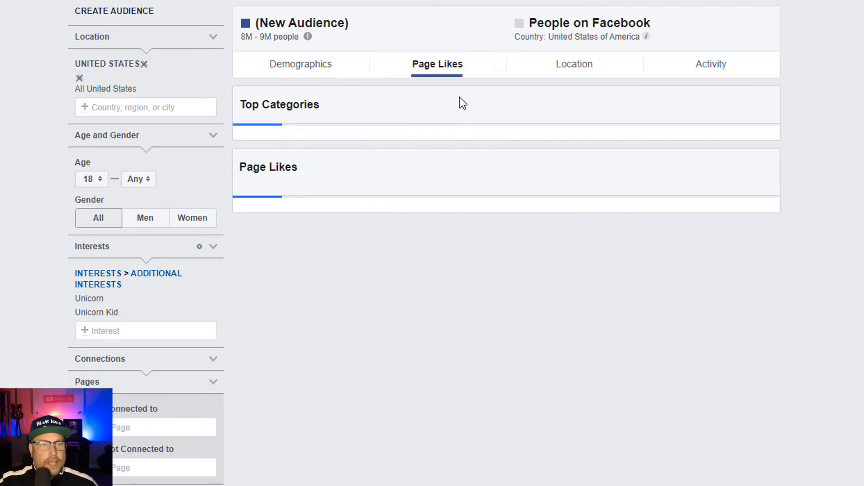
{"action": "mouse_move", "coordinate": [128, 312]}
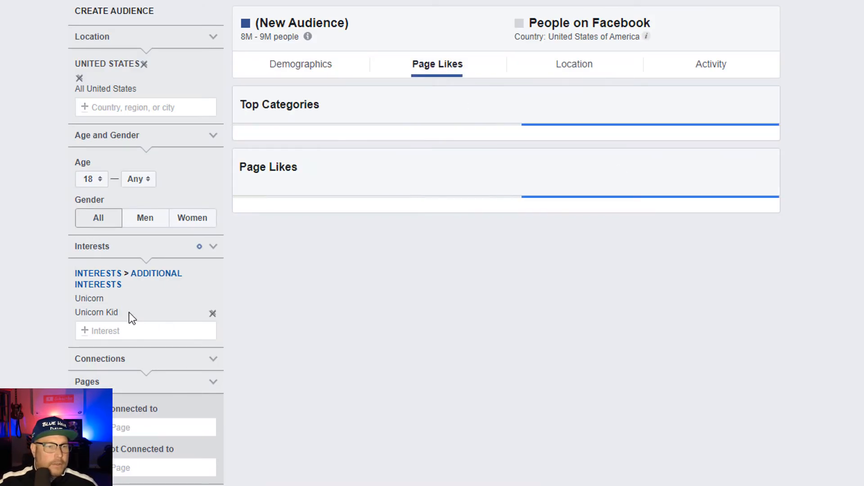
{"action": "left_click", "coordinate": [213, 313]}
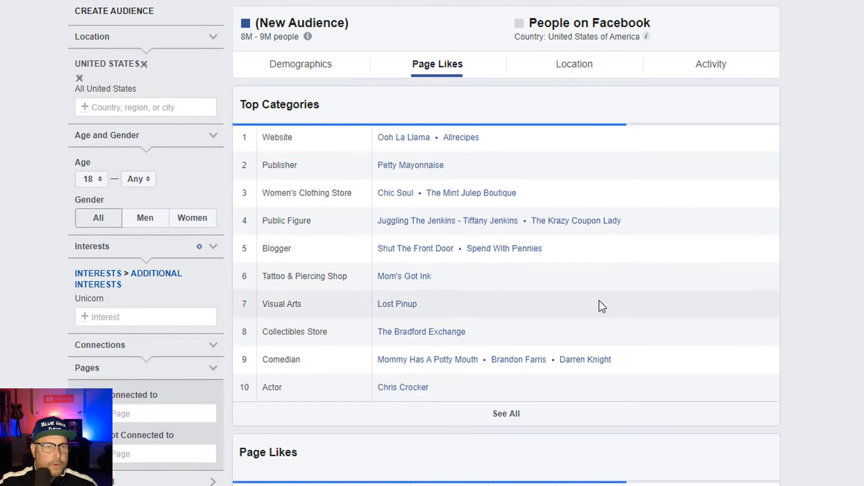
- Check the demographics again for the audience with only the Unicorn interest
{"action": "left_click", "coordinate": [296, 68]}
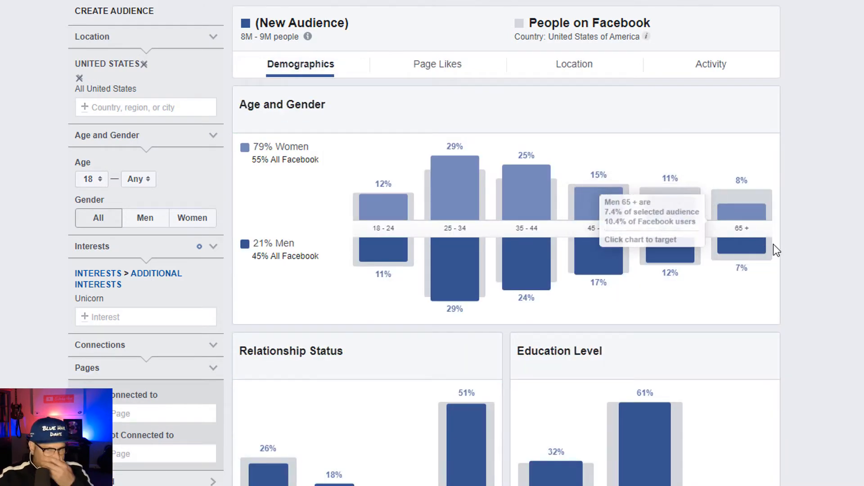
{"action": "scroll", "coordinate": [815, 276], "scroll_direction": "down", "scroll_amount": 3}
{"action": "scroll", "coordinate": [824, 280], "scroll_direction": "up", "scroll_amount": 3}
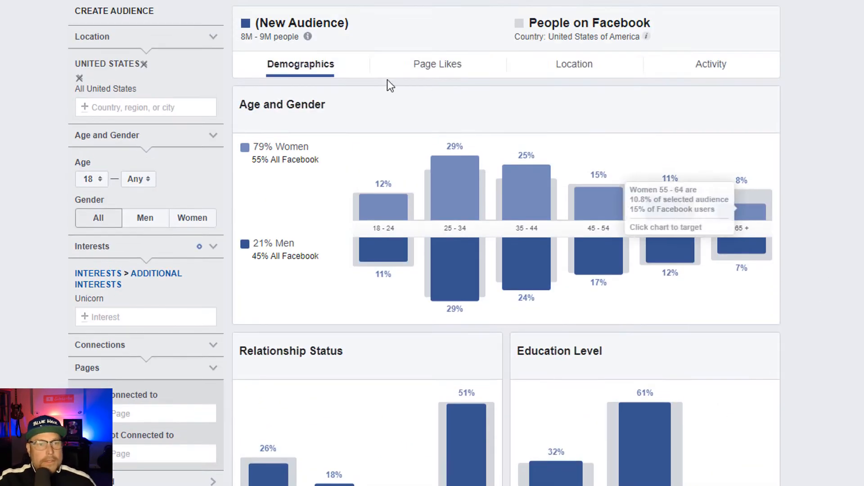
- Show the Unicorn audience's page likes and review the top categories and the pages ranked by relevance
{"action": "left_click", "coordinate": [423, 62]}
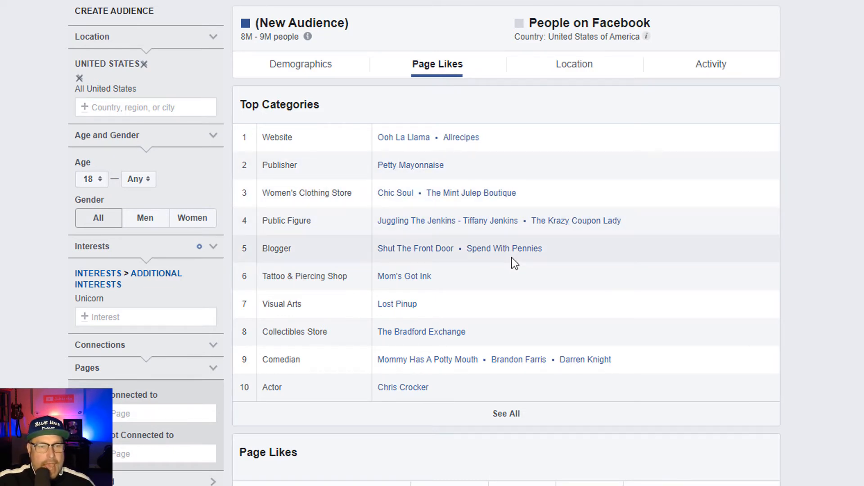
{"action": "scroll", "coordinate": [512, 258], "scroll_direction": "down", "scroll_amount": 2}
{"action": "scroll", "coordinate": [512, 255], "scroll_direction": "down", "scroll_amount": 1}
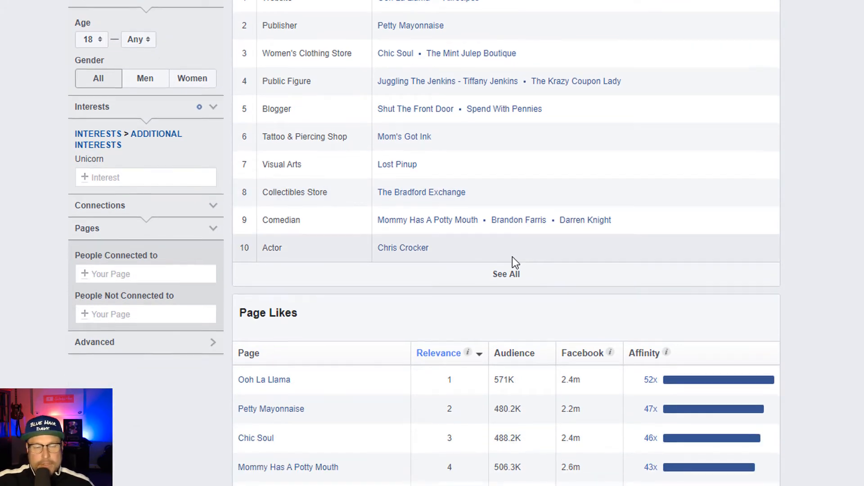
{"action": "scroll", "coordinate": [512, 256], "scroll_direction": "down", "scroll_amount": 3}
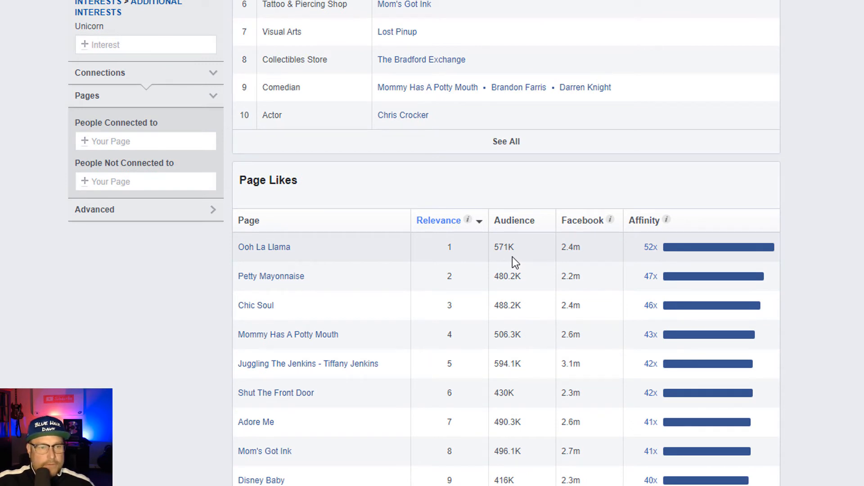
- Open the Ooh La Llama page, look through its photos, community details and posts, and return to the page likes list
{"action": "left_click", "coordinate": [254, 249]}
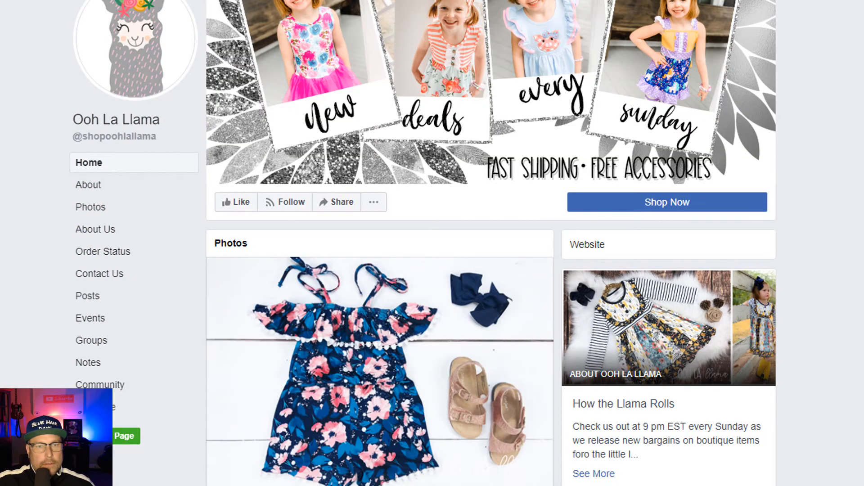
{"action": "scroll", "coordinate": [491, 243], "scroll_direction": "down", "scroll_amount": 3}
{"action": "scroll", "coordinate": [491, 243], "scroll_direction": "down", "scroll_amount": 3}
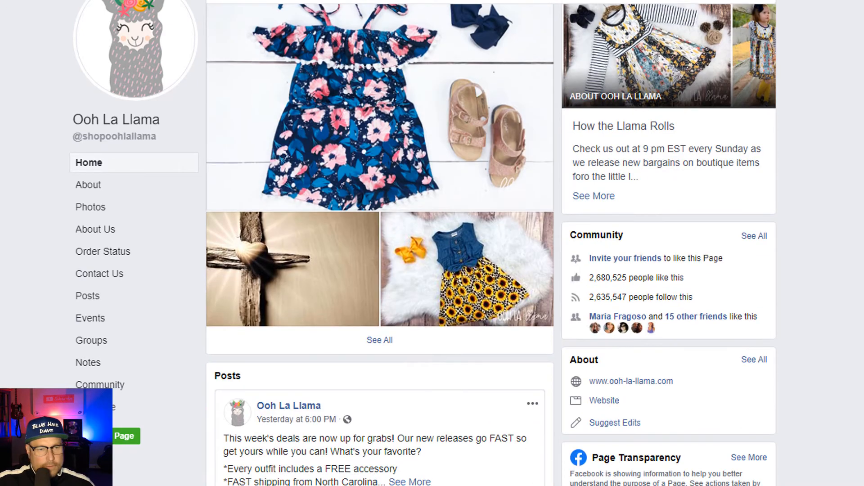
{"action": "scroll", "coordinate": [490, 244], "scroll_direction": "down", "scroll_amount": 4}
{"action": "scroll", "coordinate": [491, 243], "scroll_direction": "down", "scroll_amount": 8}
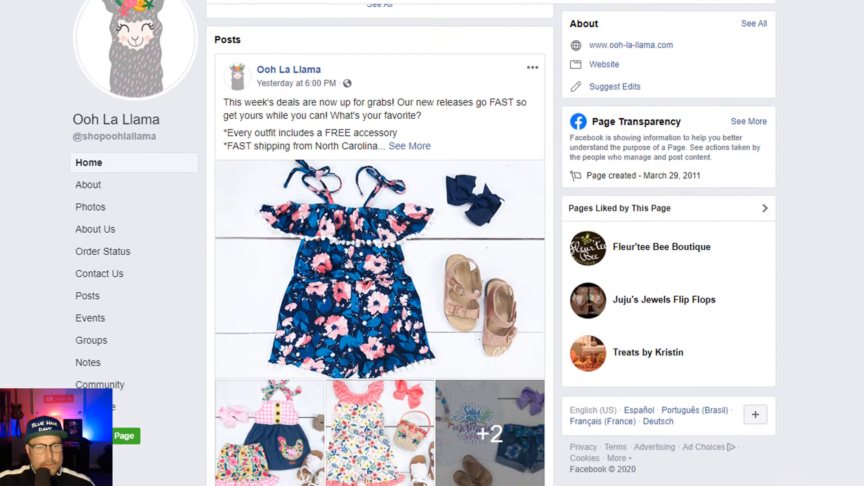
{"action": "scroll", "coordinate": [491, 243], "scroll_direction": "down", "scroll_amount": 2}
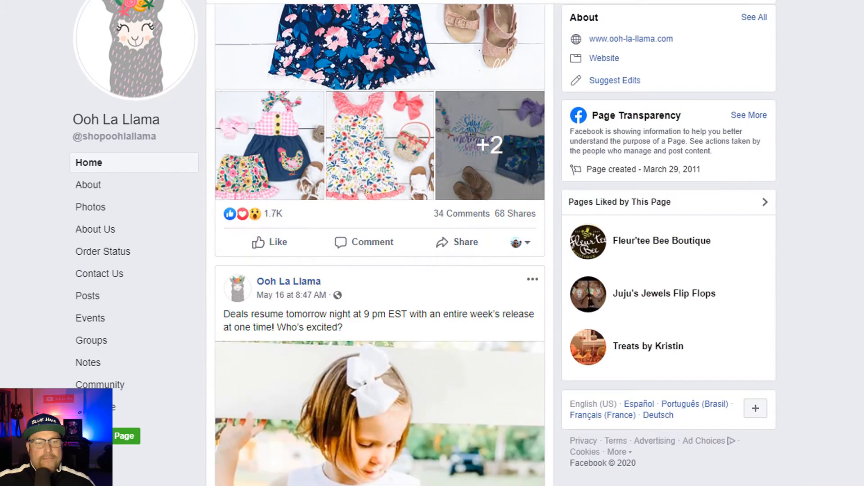
{"action": "scroll", "coordinate": [491, 243], "scroll_direction": "up", "scroll_amount": 3}
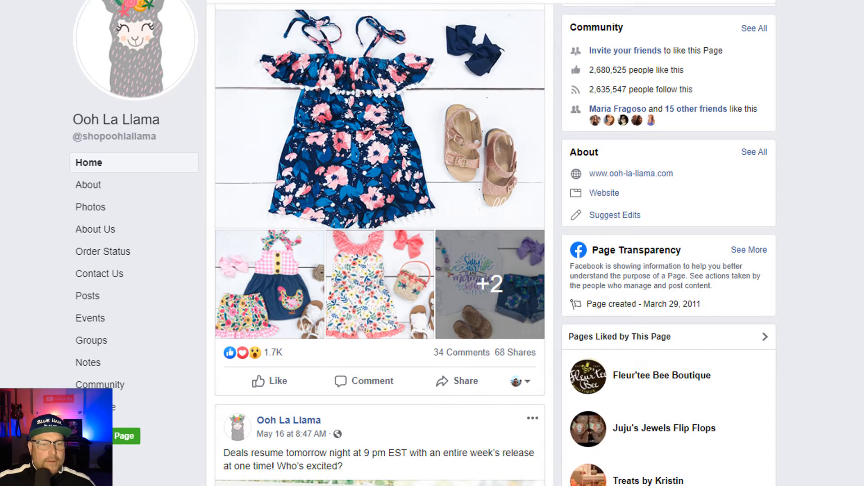
{"action": "scroll", "coordinate": [490, 243], "scroll_direction": "down", "scroll_amount": 6}
{"action": "scroll", "coordinate": [380, 244], "scroll_direction": "down", "scroll_amount": 2}
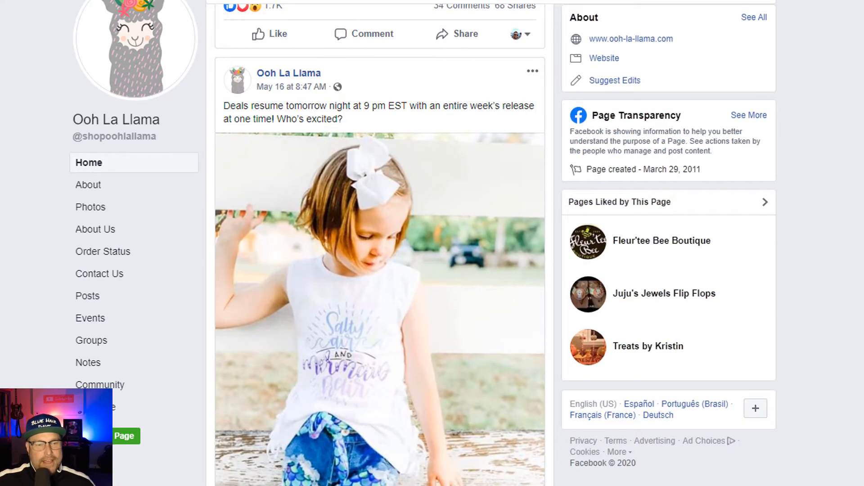
{"action": "scroll", "coordinate": [380, 243], "scroll_direction": "up", "scroll_amount": 8}
{"action": "scroll", "coordinate": [380, 243], "scroll_direction": "up", "scroll_amount": 15}
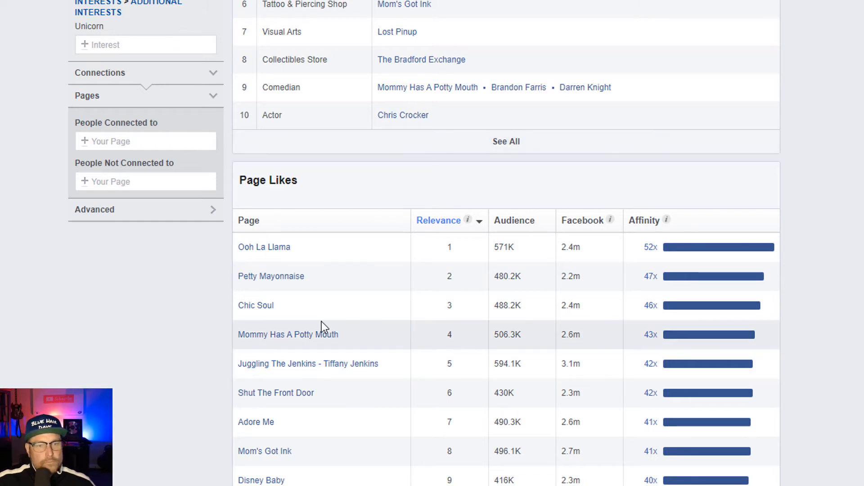
{"action": "scroll", "coordinate": [835, 285], "scroll_direction": "down", "scroll_amount": 2}
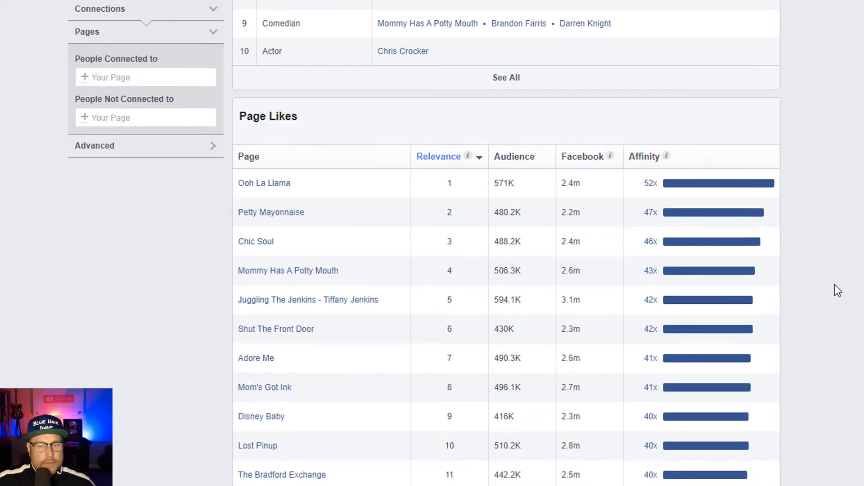
- Show the Unicorn audience's location data and look through its top cities, top countries and top languages
{"action": "scroll", "coordinate": [835, 285], "scroll_direction": "down", "scroll_amount": 5}
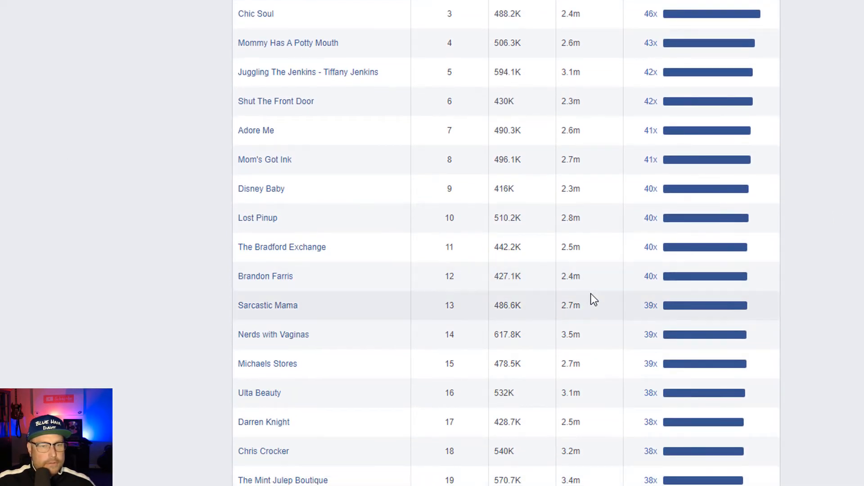
{"action": "scroll", "coordinate": [831, 271], "scroll_direction": "up", "scroll_amount": 3}
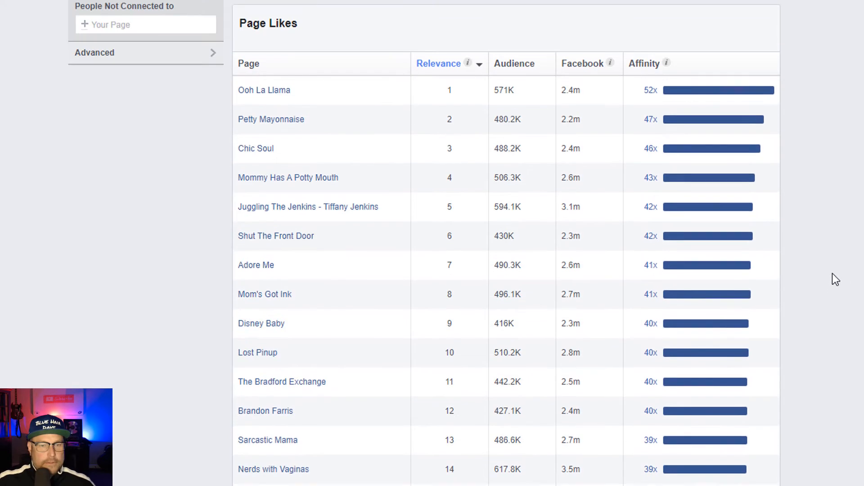
{"action": "scroll", "coordinate": [848, 286], "scroll_direction": "up", "scroll_amount": 9}
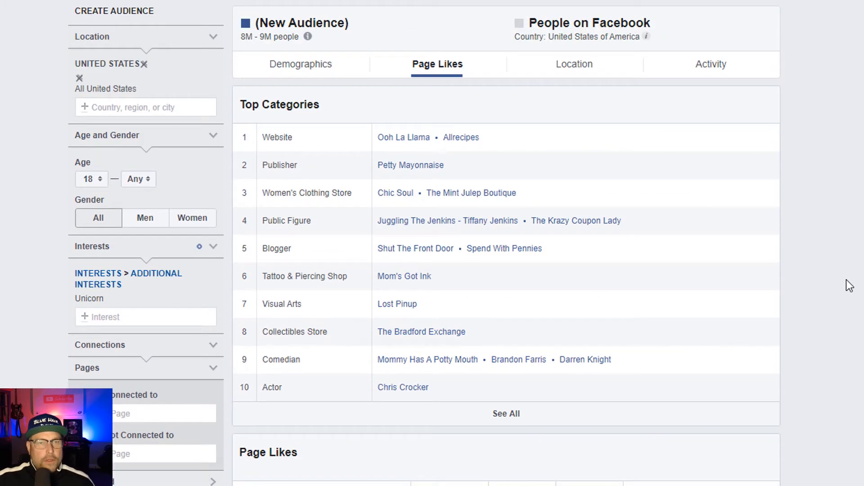
{"action": "left_click", "coordinate": [576, 64]}
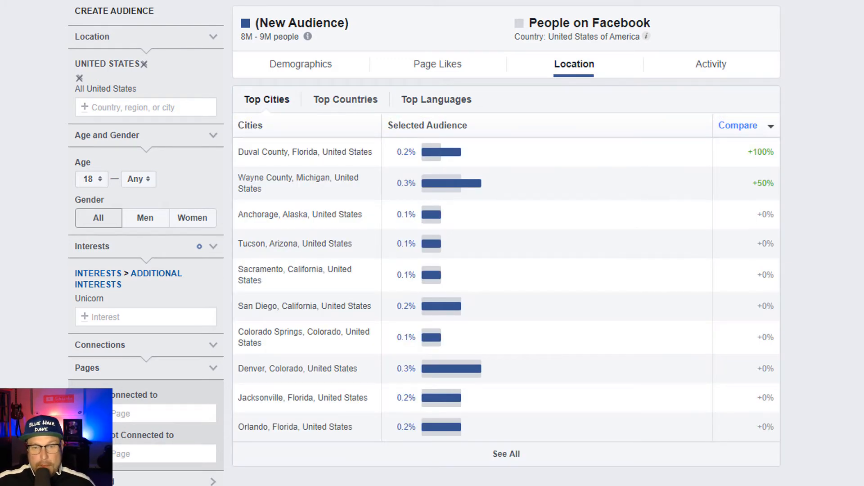
{"action": "mouse_move", "coordinate": [464, 182]}
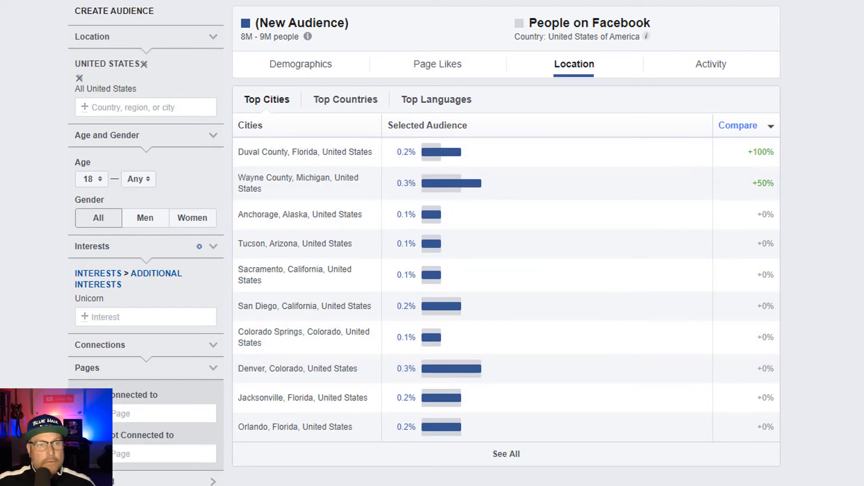
{"action": "left_click", "coordinate": [338, 102]}
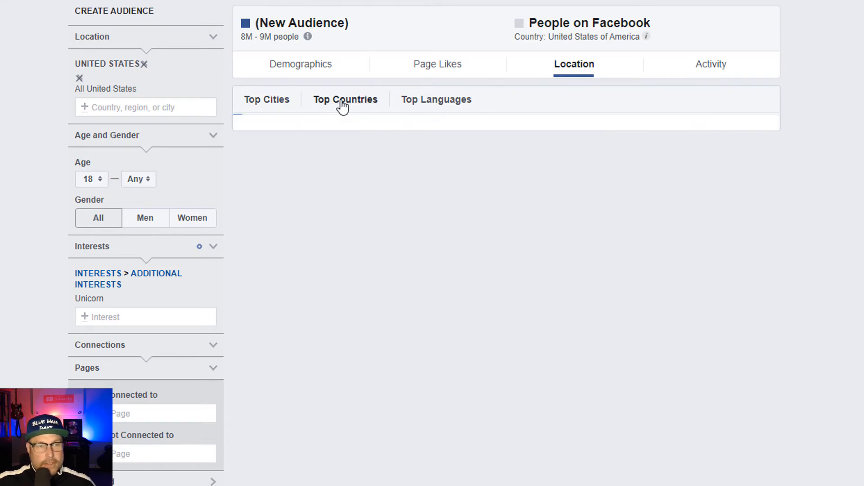
{"action": "left_click", "coordinate": [425, 104]}
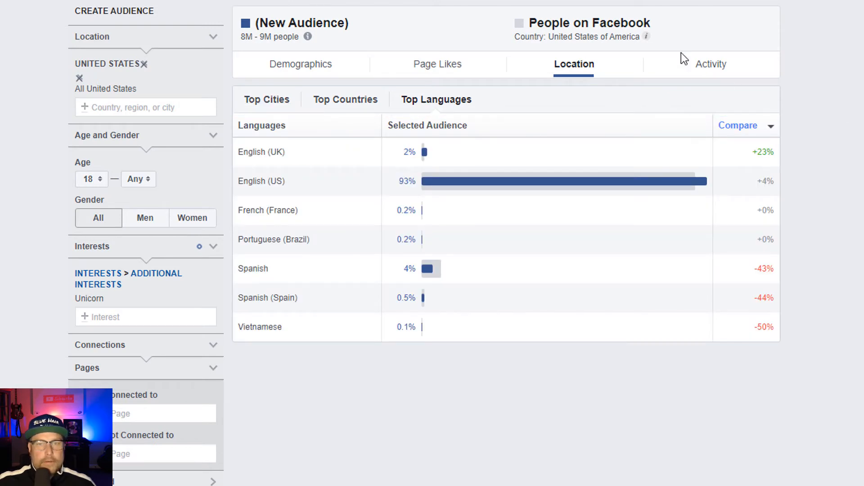
- Show the Unicorn audience's activity data and examine the ads clicked, iPhone, Android and mobile-only figures
{"action": "left_click", "coordinate": [733, 67]}
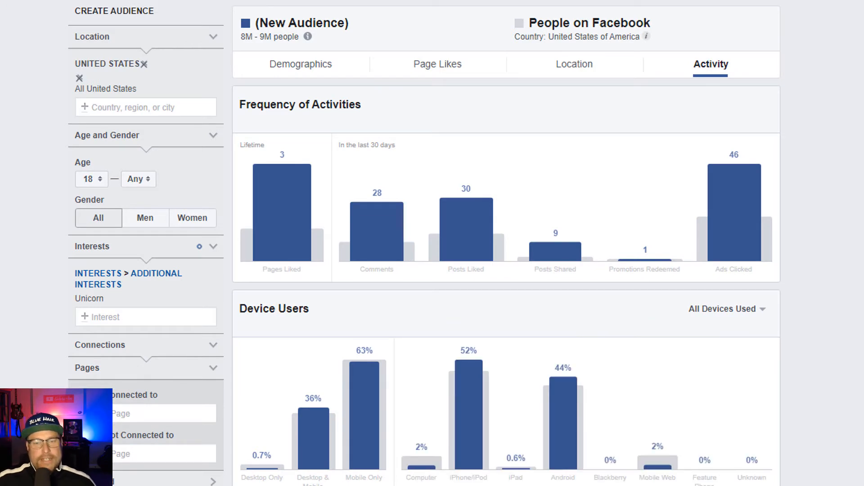
{"action": "mouse_move", "coordinate": [727, 194]}
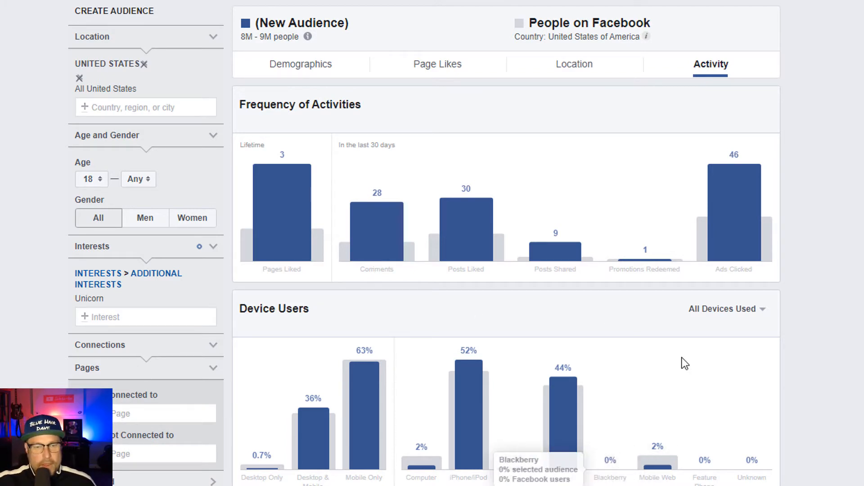
{"action": "mouse_move", "coordinate": [459, 424]}
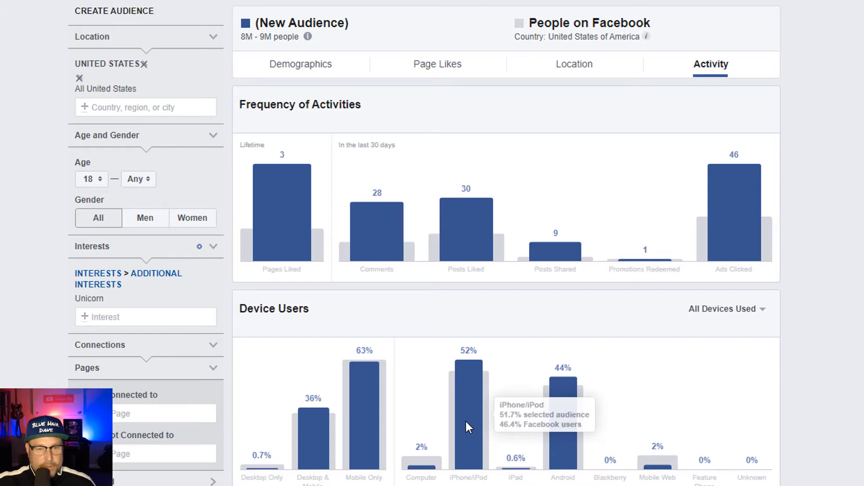
{"action": "mouse_move", "coordinate": [563, 443]}
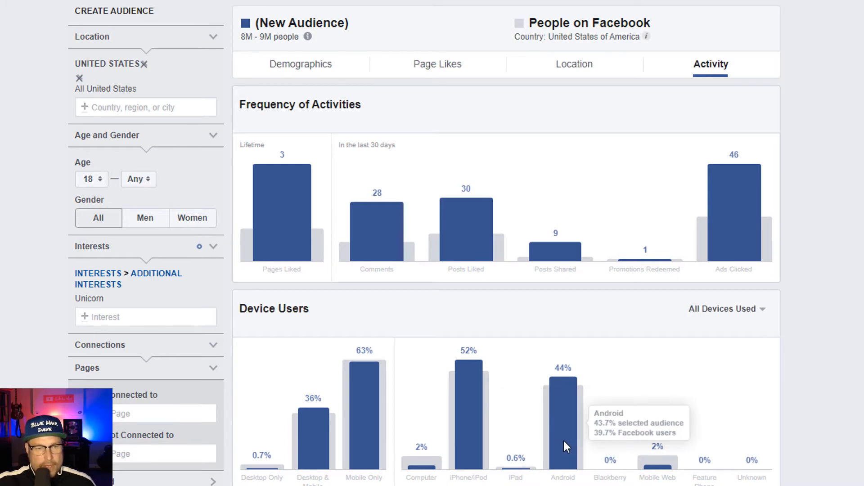
{"action": "mouse_move", "coordinate": [362, 420]}
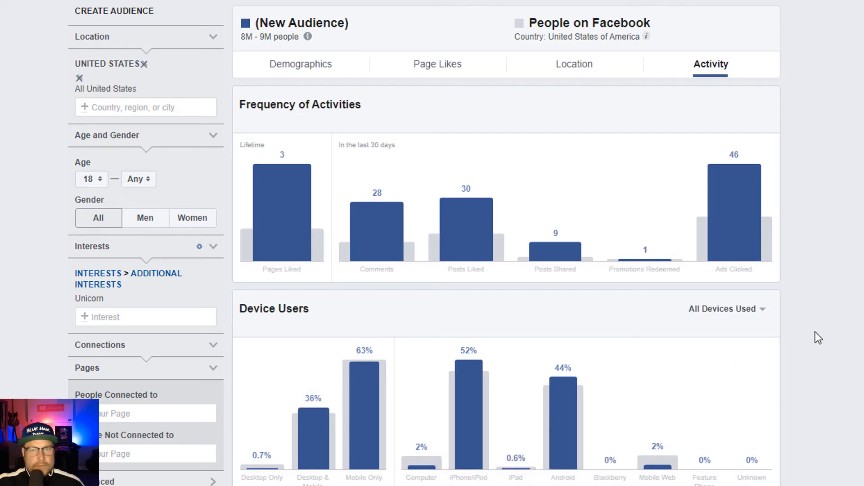
{"action": "mouse_move", "coordinate": [334, 386]}
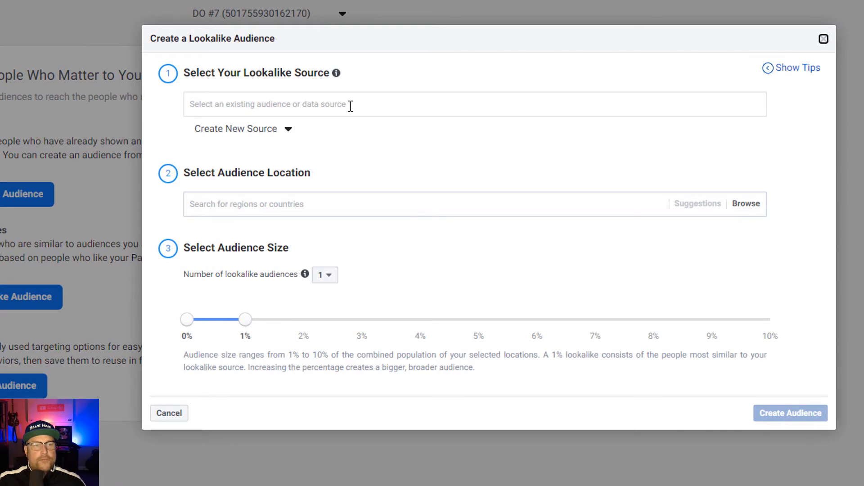
- Examine the lookalike audience's source field, size range and the choices for the number of lookalike audiences
{"action": "left_click", "coordinate": [368, 104]}
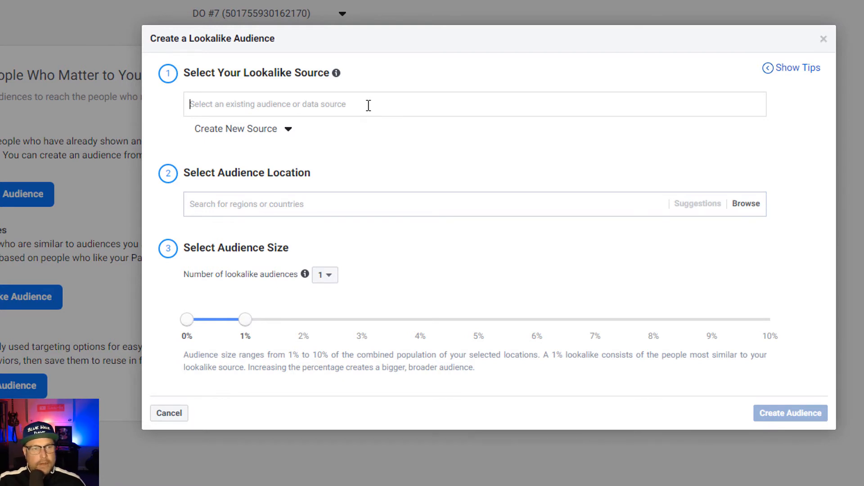
{"action": "left_click", "coordinate": [488, 73]}
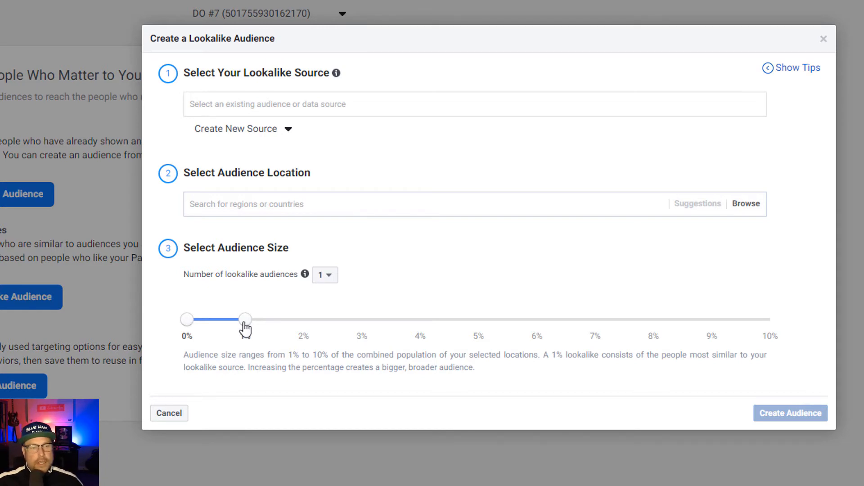
{"action": "mouse_move", "coordinate": [249, 325]}
{"action": "left_mouse_down"}
{"action": "mouse_move", "coordinate": [766, 328]}
{"action": "mouse_move", "coordinate": [377, 316]}
{"action": "mouse_move", "coordinate": [251, 328]}
{"action": "left_mouse_up"}
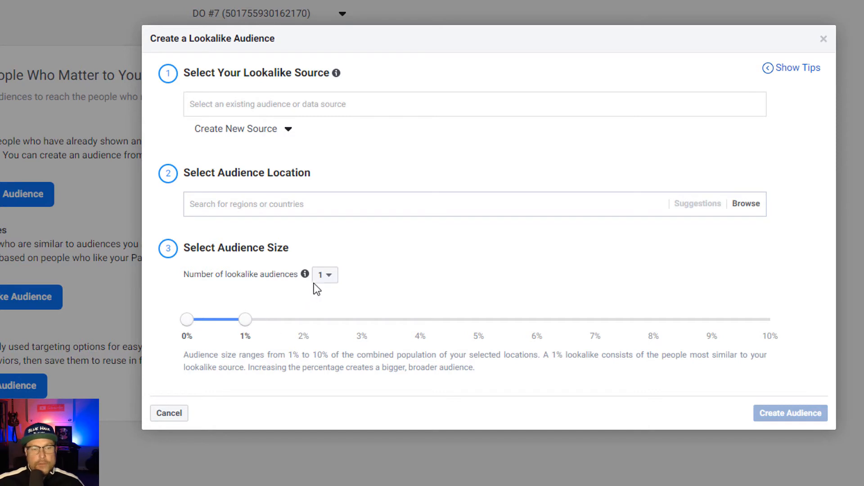
{"action": "left_click", "coordinate": [325, 275]}
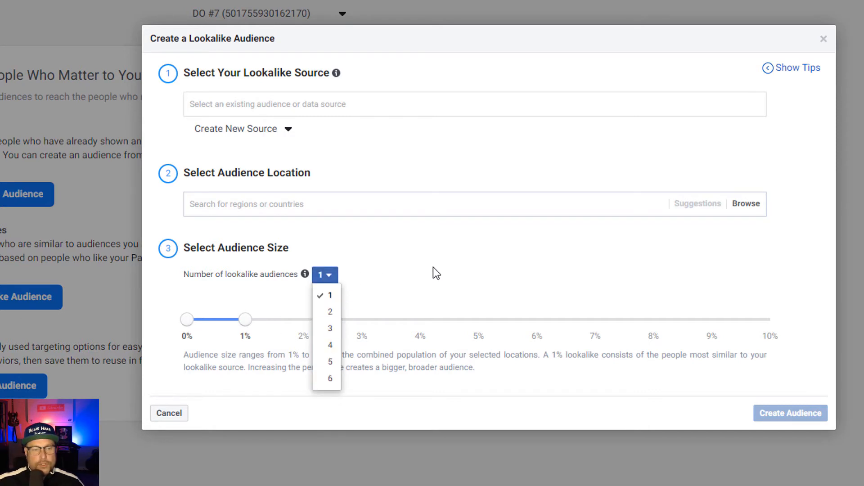
{"action": "left_click", "coordinate": [228, 337]}
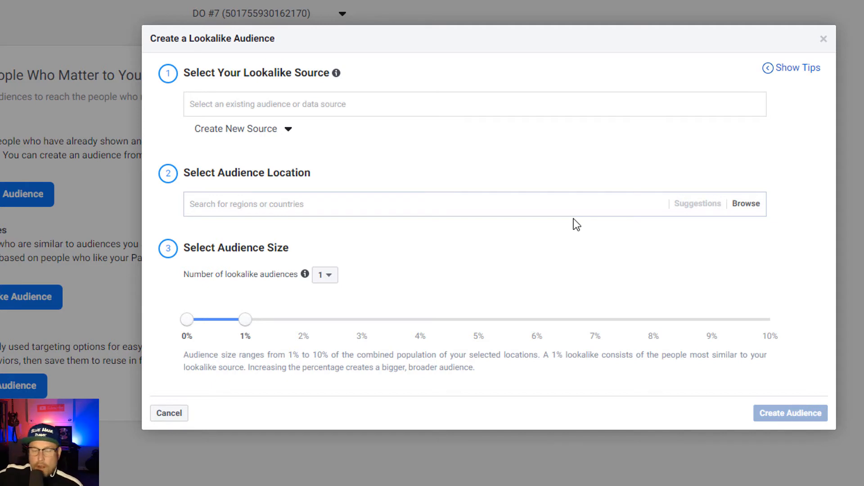
- Set the number of lookalike audiences to 4 and extend the upper end of the size range to 10%
{"action": "mouse_move", "coordinate": [245, 323]}
{"action": "left_mouse_down"}
{"action": "mouse_move", "coordinate": [567, 327]}
{"action": "mouse_move", "coordinate": [247, 320]}
{"action": "left_mouse_up"}
{"action": "left_click", "coordinate": [326, 276]}
{"action": "left_click", "coordinate": [332, 346]}
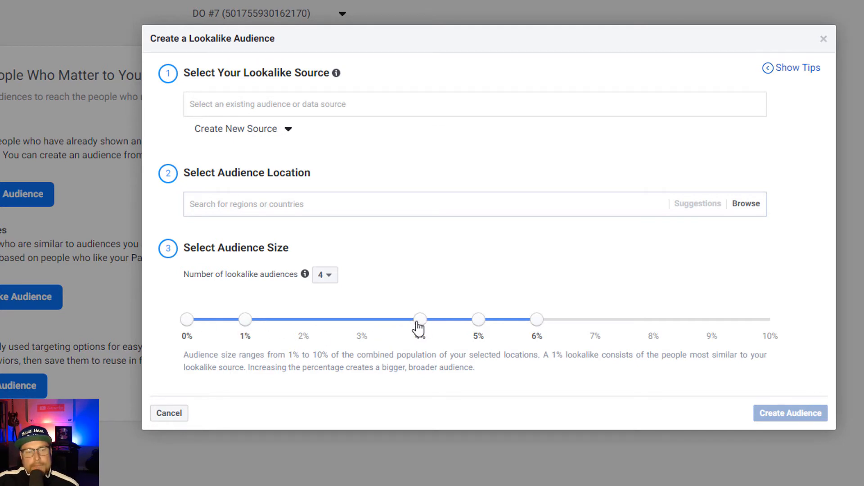
{"action": "left_click_drag", "start_coordinate": [536, 322], "coordinate": [796, 328]}
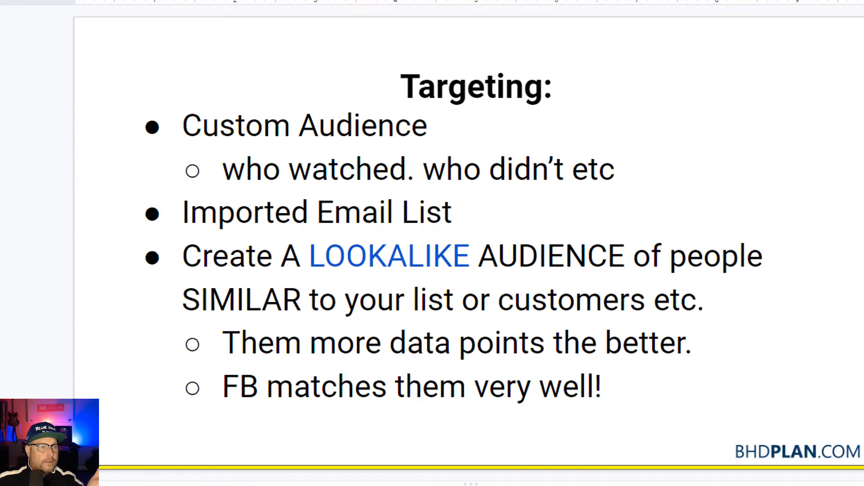
{"action": "key", "text": "Down"}
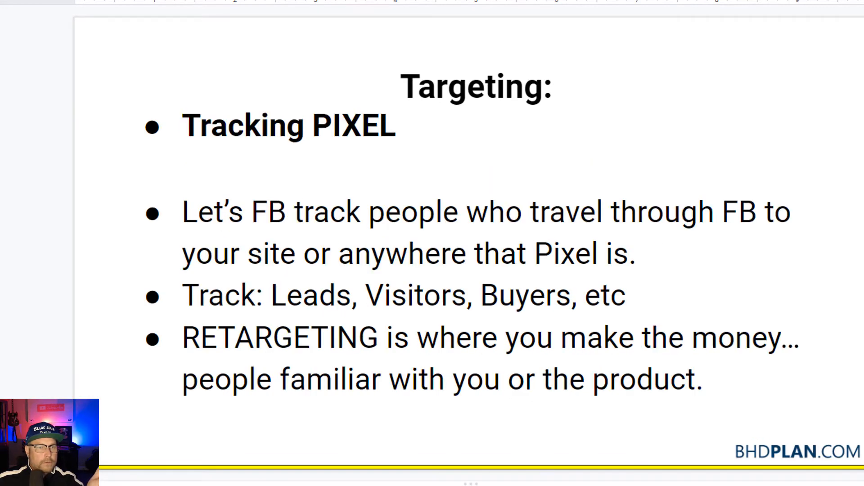
{"action": "key", "text": "Down"}
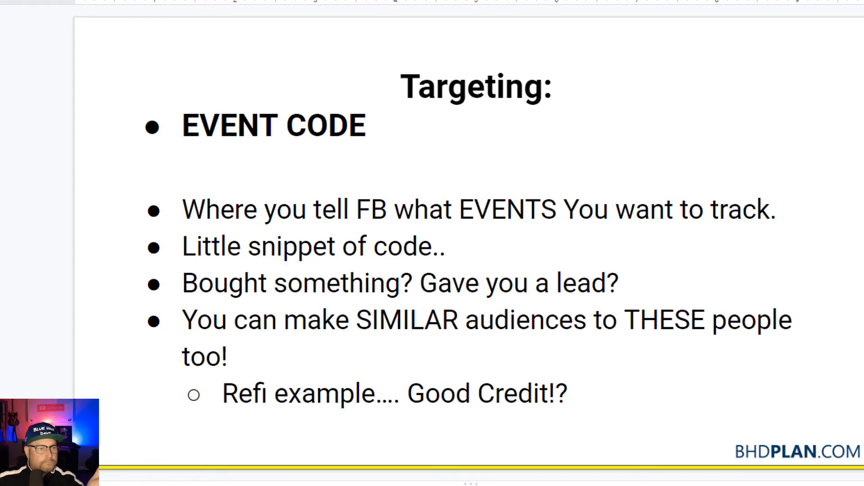
{"action": "key", "text": "Down"}
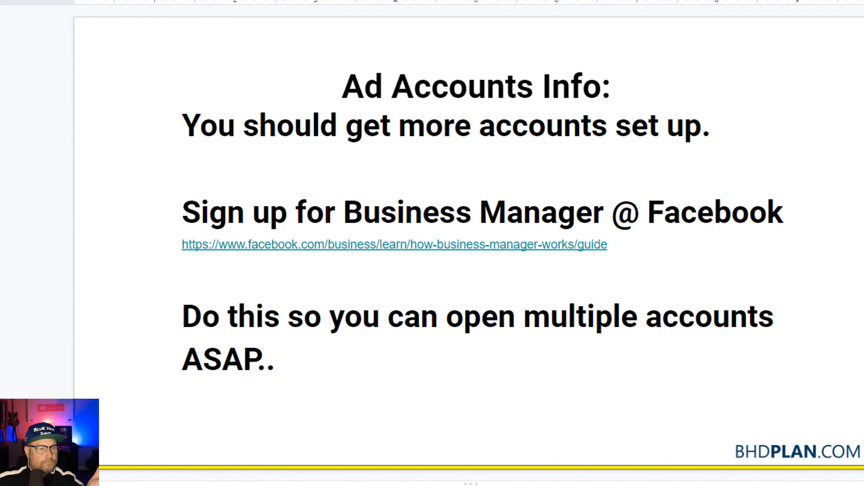
{"action": "key", "text": "Down"}
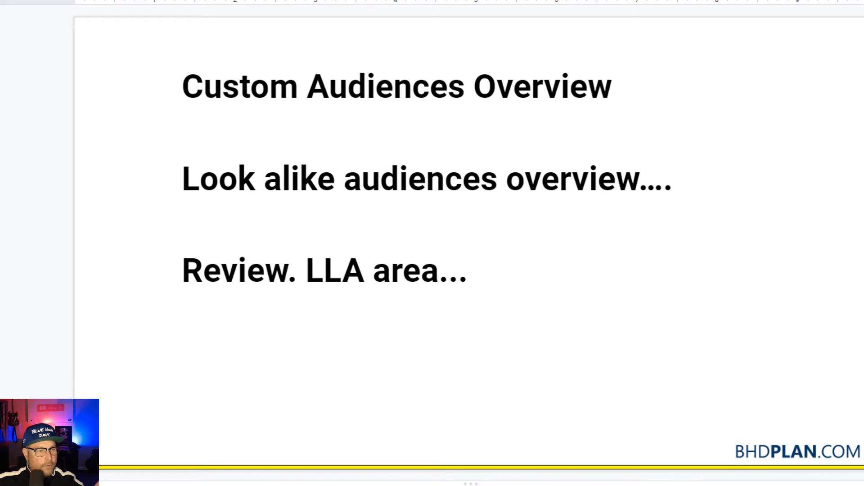
{"action": "key", "text": "Down"}
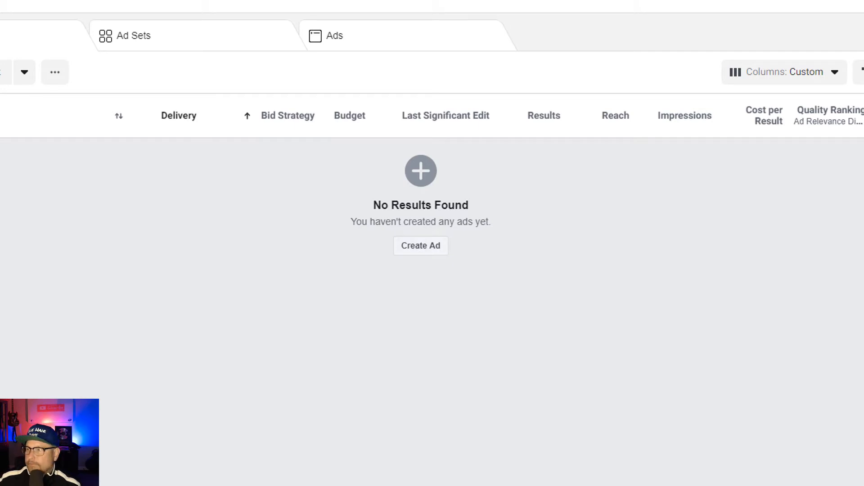
- Start a new ad from scratch instead of continuing the Traffic draft, and read about the Reach, Brand awareness and Engagement objectives
{"action": "left_click", "coordinate": [421, 245]}
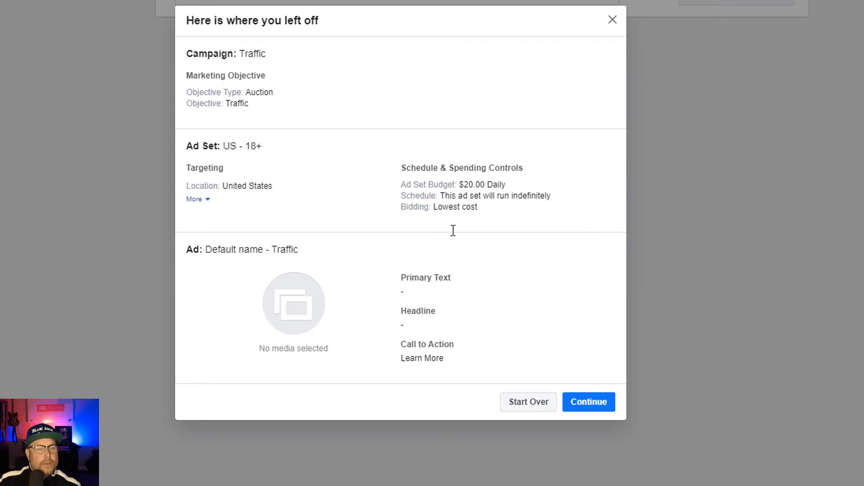
{"action": "left_click", "coordinate": [529, 405]}
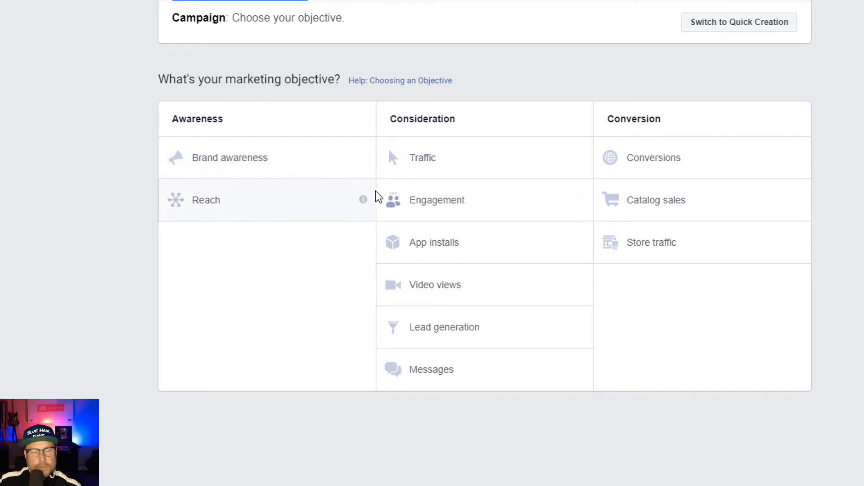
{"action": "mouse_move", "coordinate": [363, 200]}
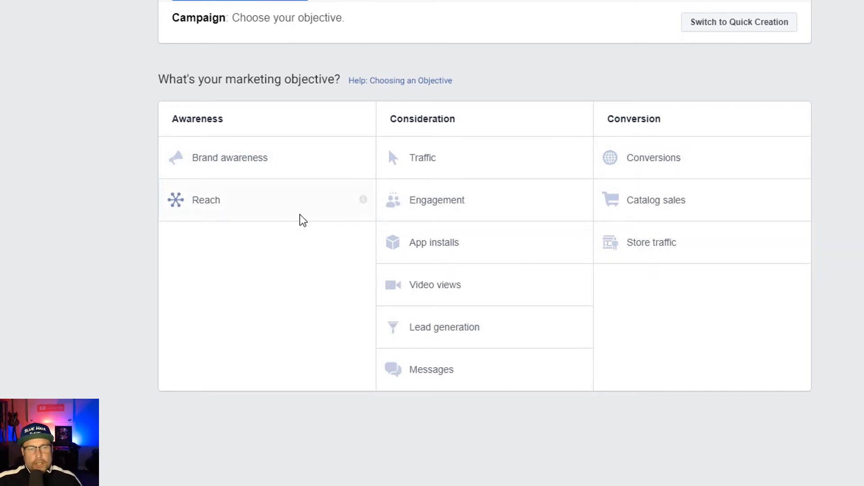
{"action": "mouse_move", "coordinate": [349, 218]}
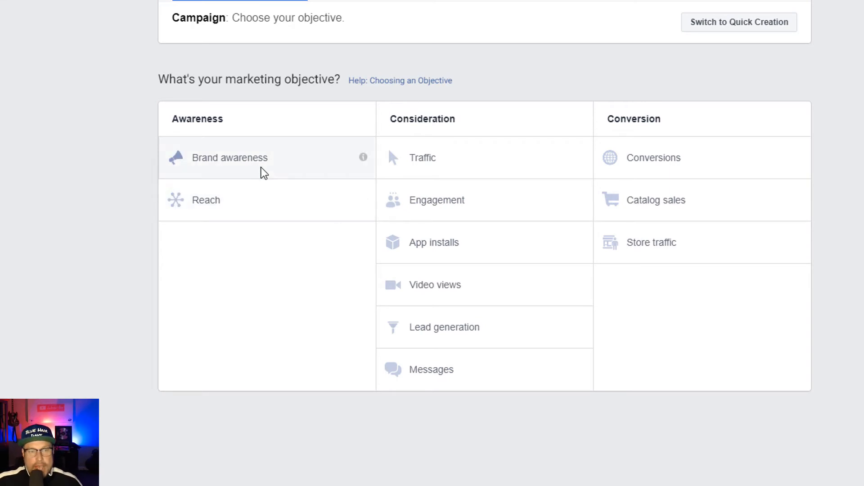
{"action": "mouse_move", "coordinate": [362, 161]}
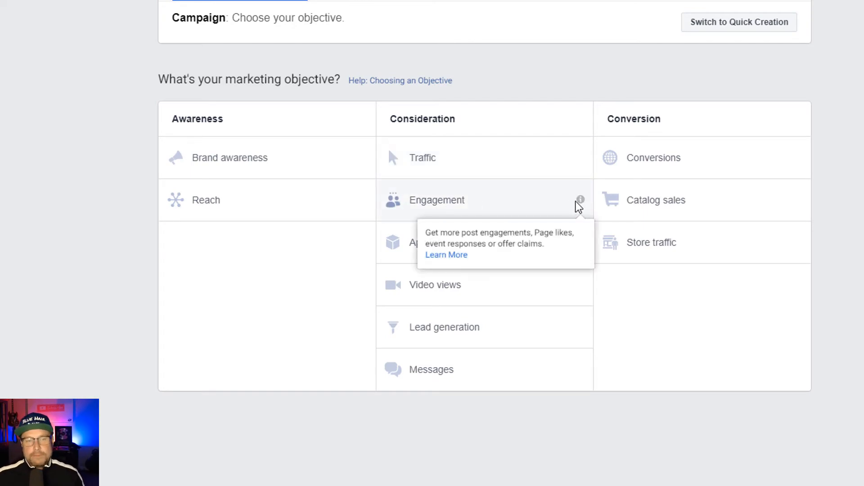
{"action": "mouse_move", "coordinate": [580, 201]}
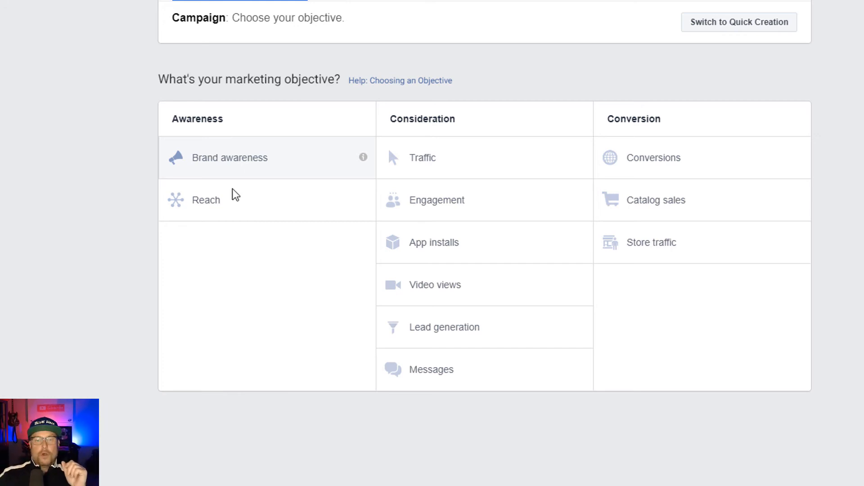
- Choose Conversions as the marketing objective and name the campaign 21233
{"action": "left_click", "coordinate": [656, 168]}
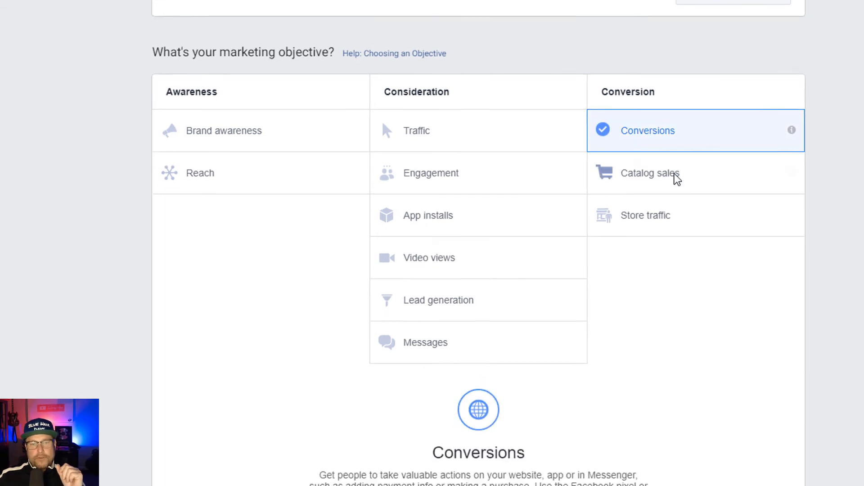
{"action": "scroll", "coordinate": [734, 250], "scroll_direction": "down", "scroll_amount": 3}
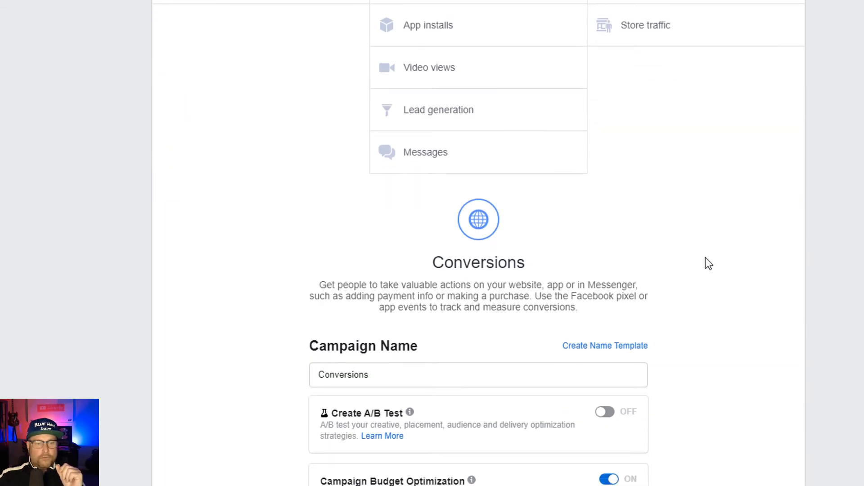
{"action": "left_click_drag", "start_coordinate": [401, 373], "coordinate": [303, 380]}
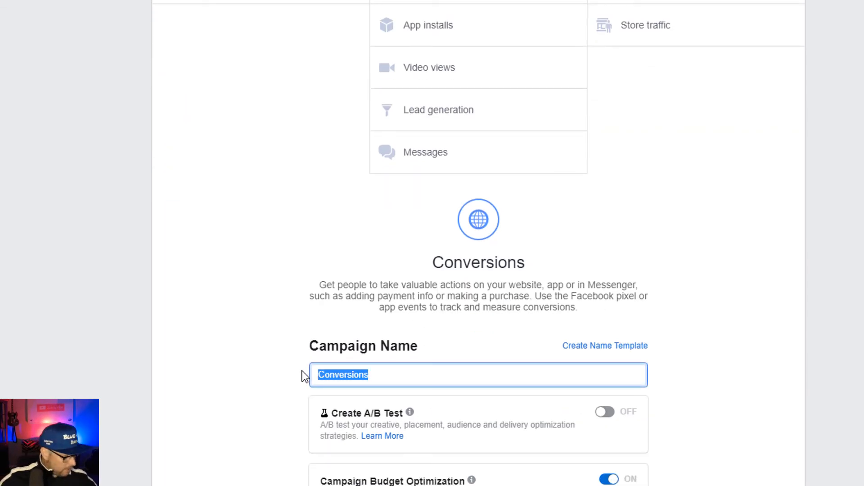
{"action": "type", "text": "21233"}
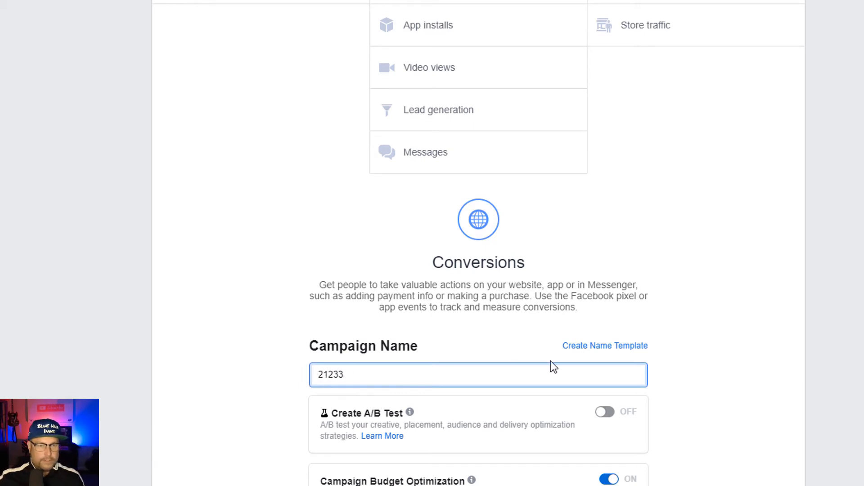
- Replace the campaign name with unicorn test
{"action": "key", "text": "BackSpace"}
{"action": "key", "text": "BackSpace"}
{"action": "key", "text": "BackSpace"}
{"action": "key", "text": "BackSpace"}
{"action": "key", "text": "BackSpace"}
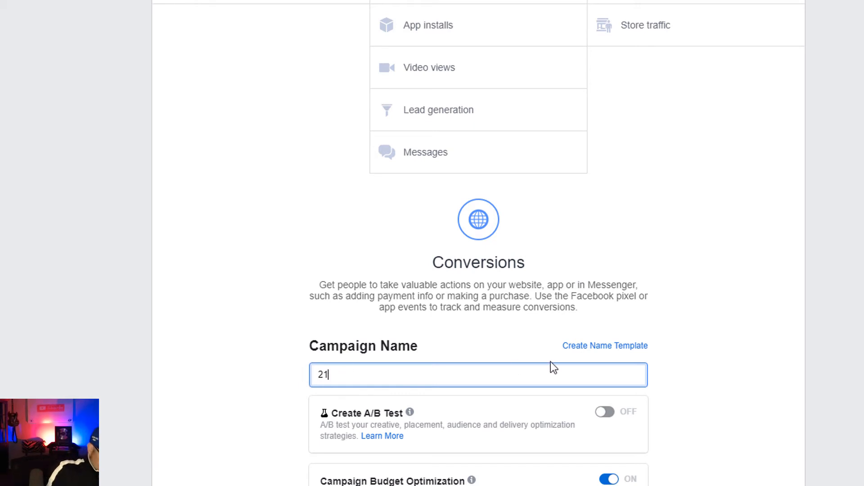
{"action": "type", "text": "un"}
{"action": "type", "text": "s"}
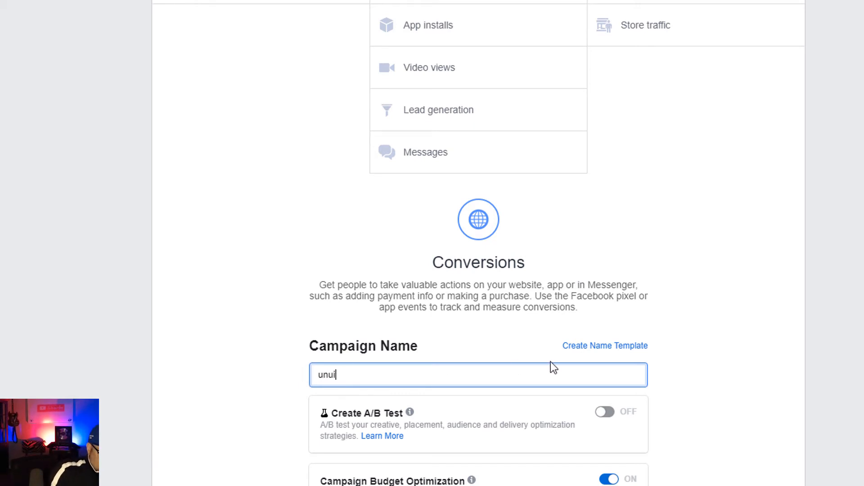
{"action": "key", "text": "BackSpace"}
{"action": "type", "text": "icorn test"}
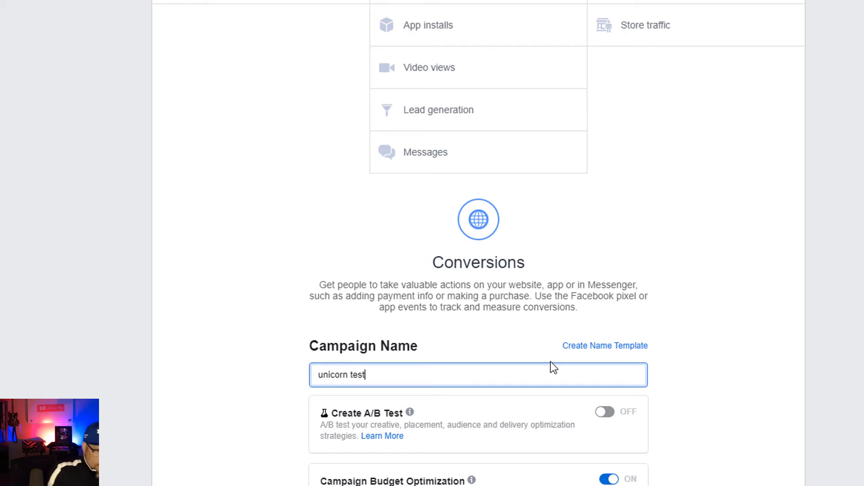
- Set the campaign's daily budget to $5.00 with Campaign Budget Optimization left on
{"action": "scroll", "coordinate": [539, 361], "scroll_direction": "down", "scroll_amount": 5}
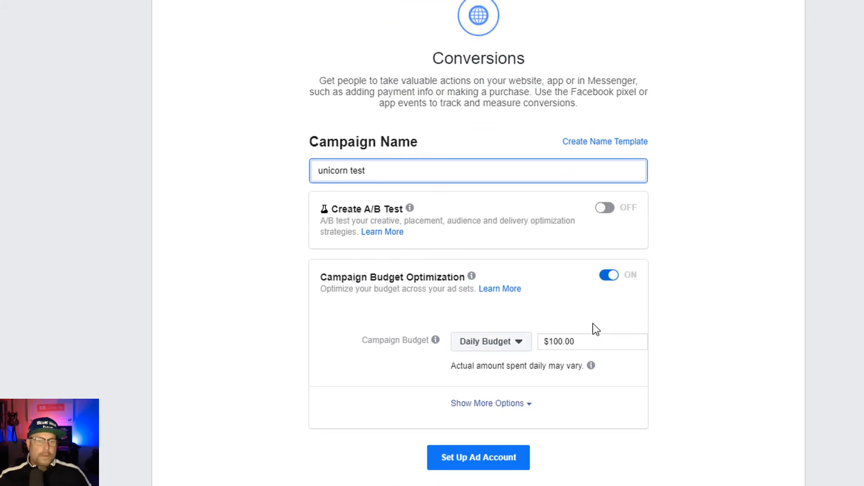
{"action": "left_click_drag", "start_coordinate": [575, 341], "coordinate": [549, 341]}
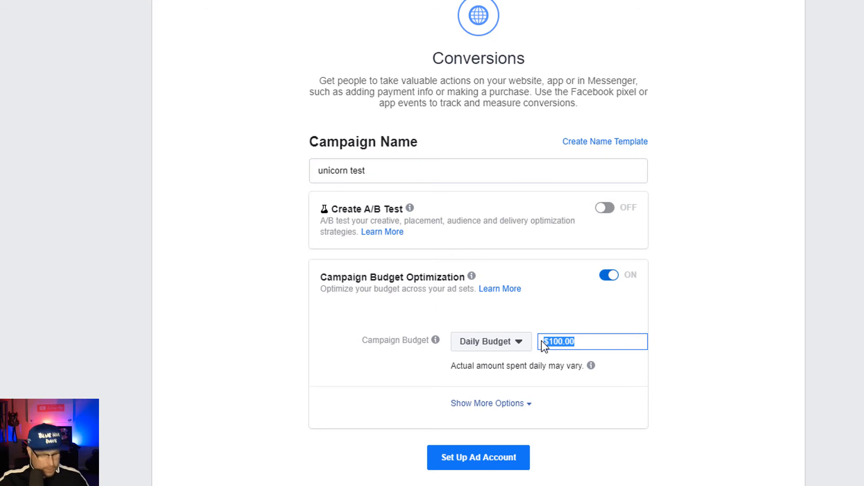
{"action": "key", "text": "BackSpace"}
{"action": "type", "text": "5.00"}
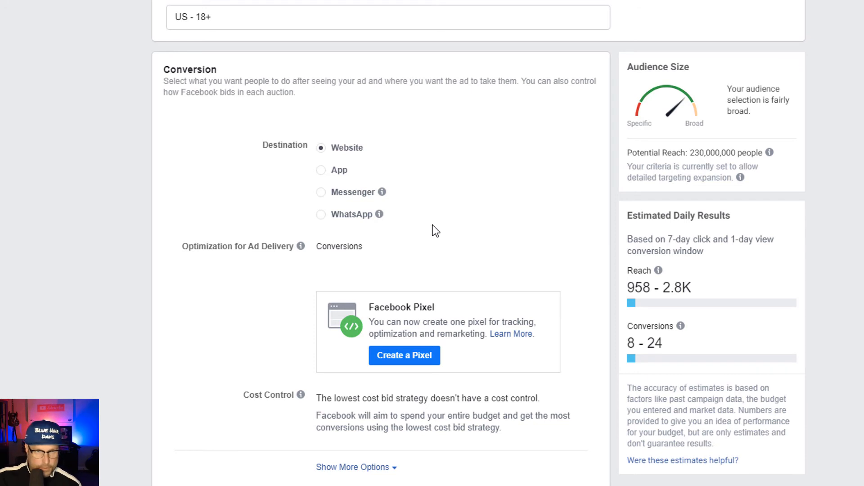
- Review the ad set's conversion settings and create a Facebook pixel with the suggested name and no website URL
{"action": "scroll", "coordinate": [440, 224], "scroll_direction": "down", "scroll_amount": 2}
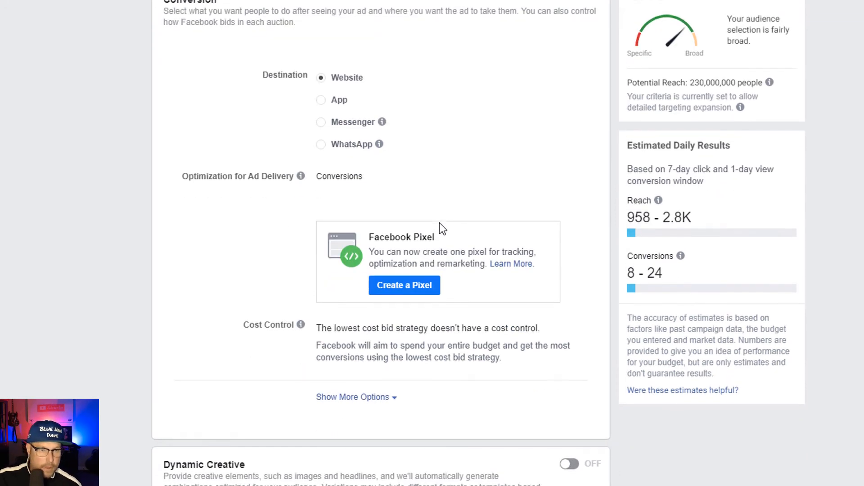
{"action": "scroll", "coordinate": [439, 229], "scroll_direction": "up", "scroll_amount": 2}
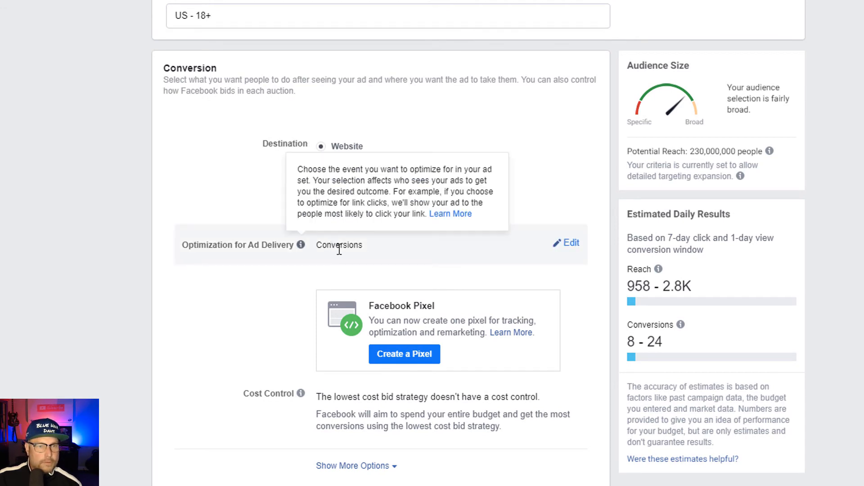
{"action": "scroll", "coordinate": [485, 252], "scroll_direction": "down", "scroll_amount": 2}
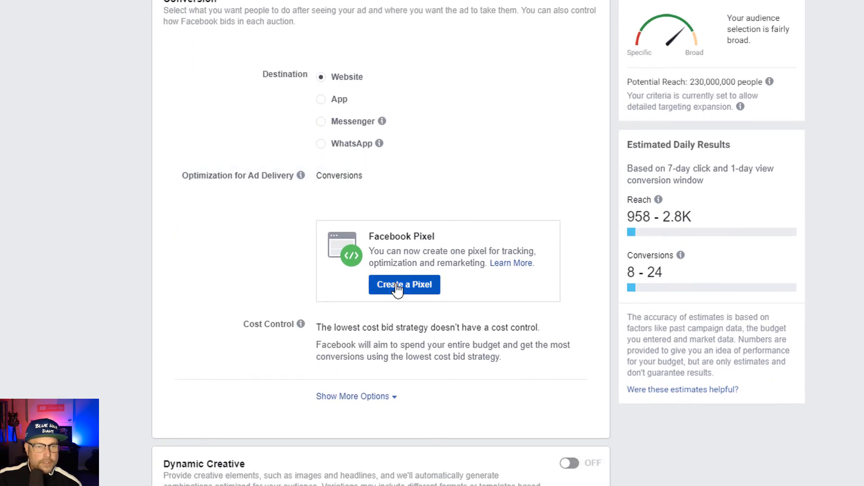
{"action": "scroll", "coordinate": [374, 380], "scroll_direction": "down", "scroll_amount": 4}
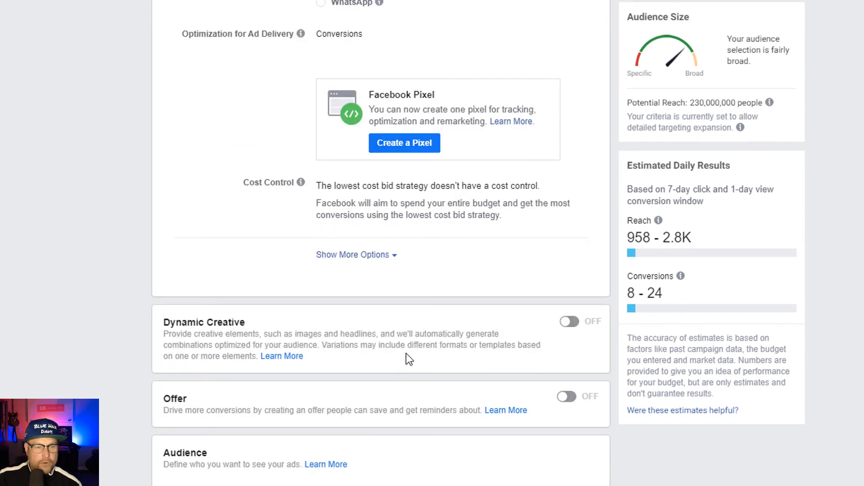
{"action": "scroll", "coordinate": [408, 358], "scroll_direction": "up", "scroll_amount": 4}
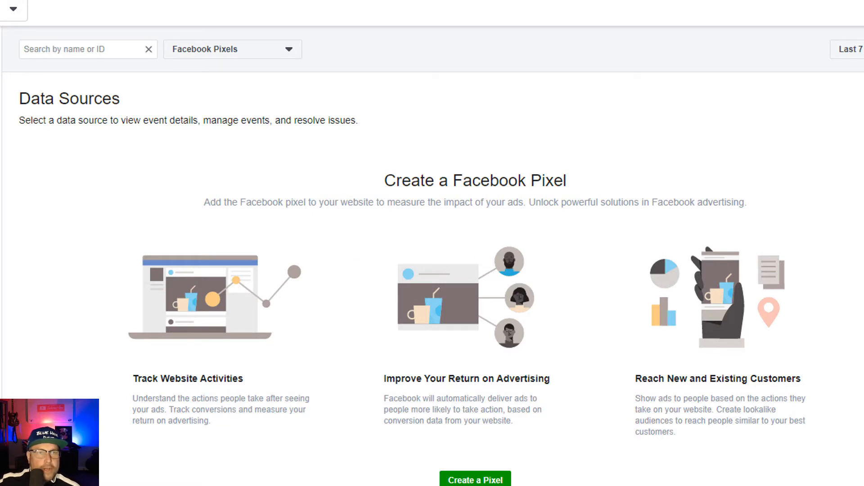
{"action": "left_click", "coordinate": [476, 481]}
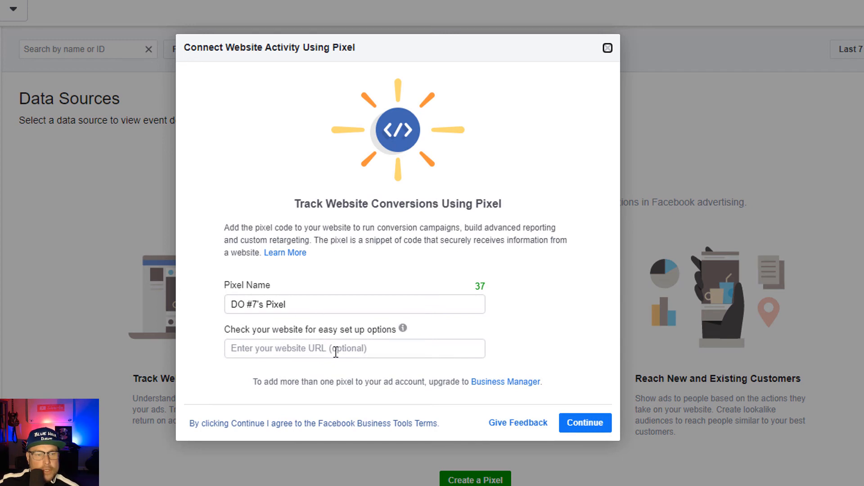
{"action": "left_click", "coordinate": [587, 428]}
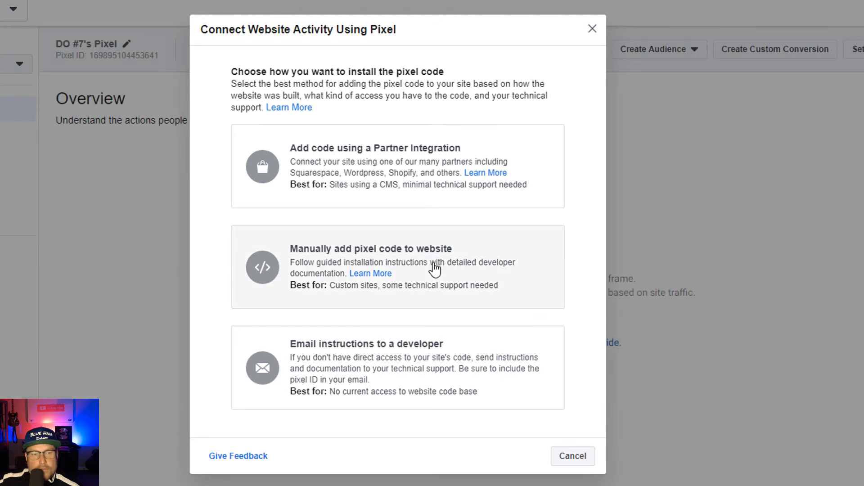
- Choose to add the pixel code manually to the website and copy the pixel's base code
{"action": "left_click", "coordinate": [435, 269]}
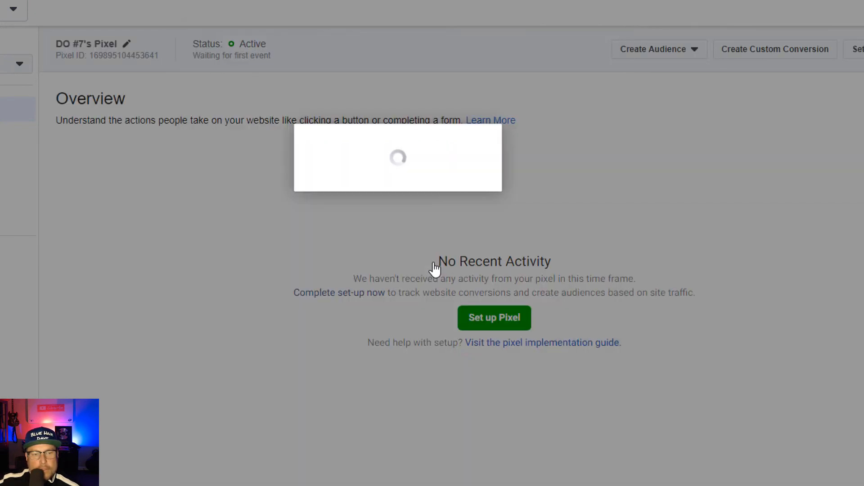
{"action": "scroll", "coordinate": [397, 333], "scroll_direction": "down", "scroll_amount": 5}
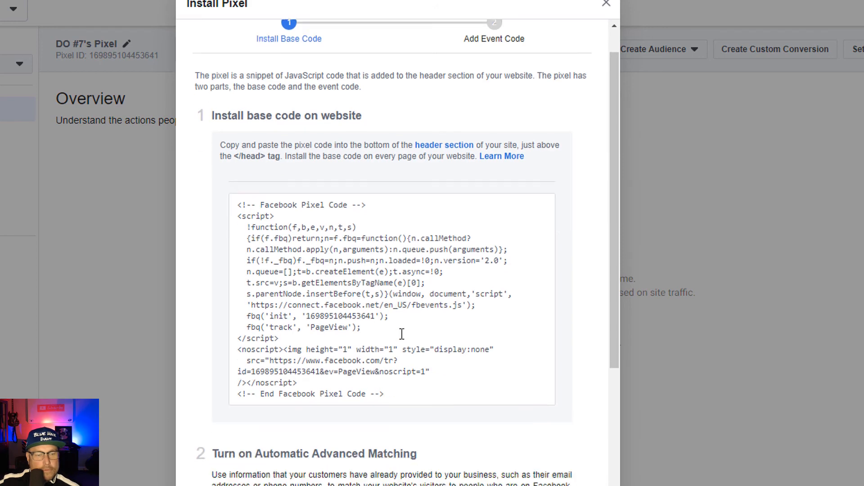
{"action": "scroll", "coordinate": [401, 339], "scroll_direction": "up", "scroll_amount": 5}
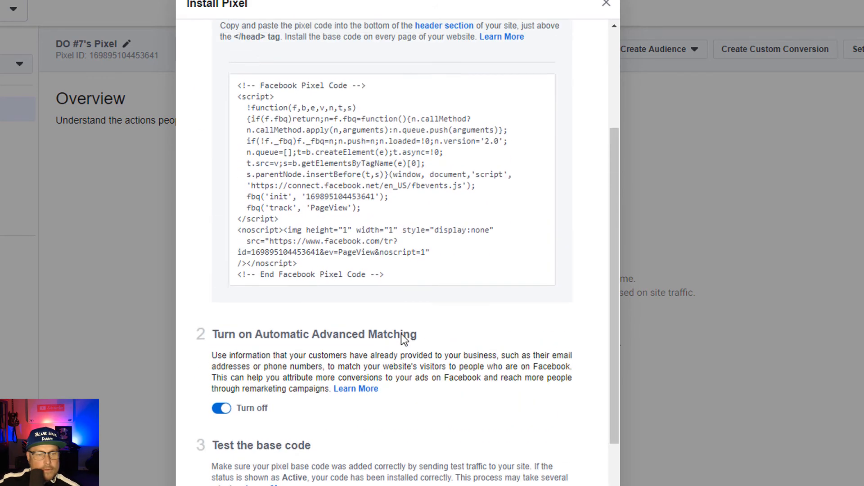
{"action": "mouse_move", "coordinate": [405, 339]}
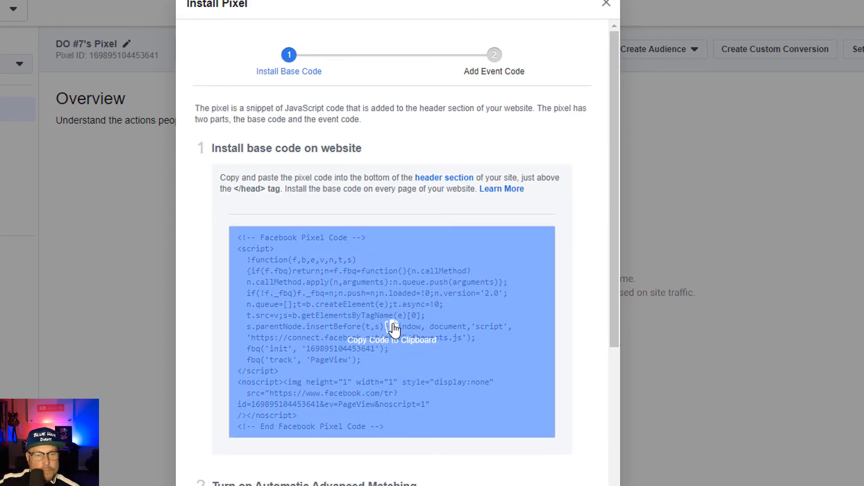
{"action": "left_click", "coordinate": [394, 337]}
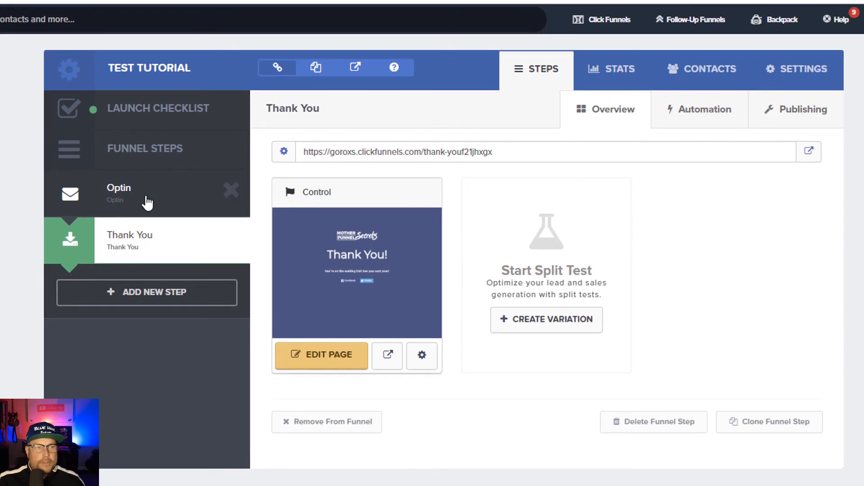
- Copy the Facebook pixel base code into the head tracking code of the TEST Tutorial funnel in ClickFunnels and save the funnel settings
{"action": "left_click", "coordinate": [150, 198]}
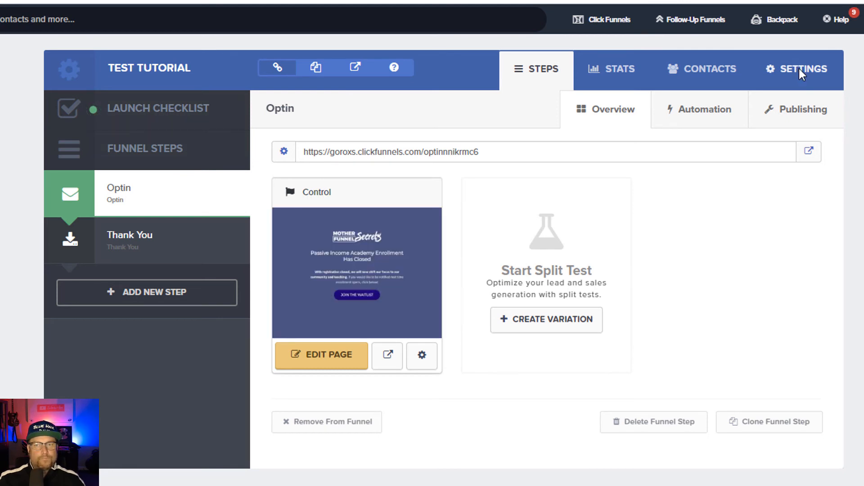
{"action": "left_click", "coordinate": [798, 69]}
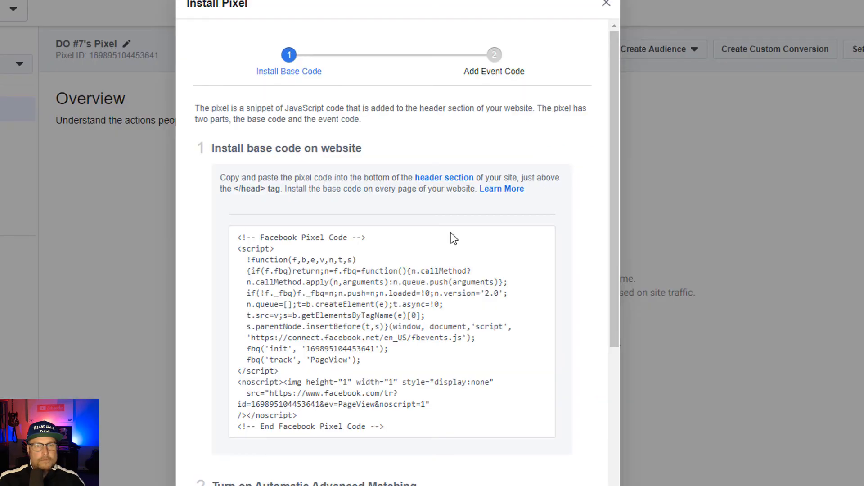
{"action": "mouse_move", "coordinate": [395, 293]}
{"action": "left_click", "coordinate": [391, 334]}
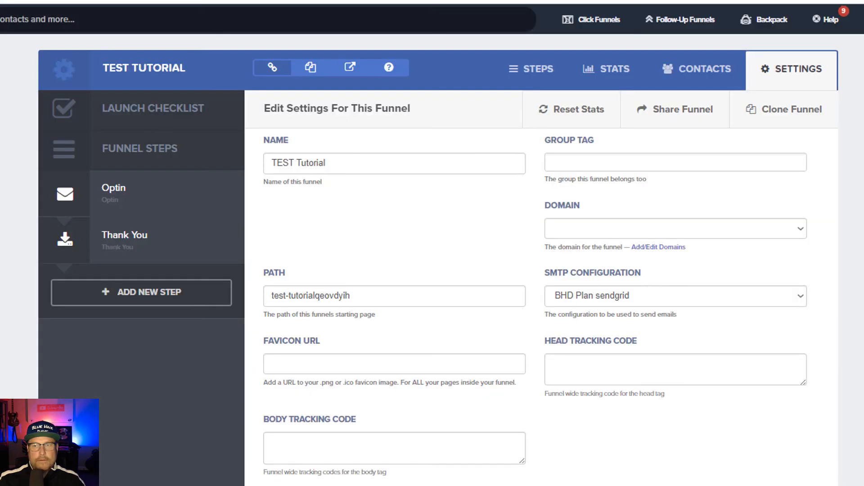
{"action": "left_click", "coordinate": [578, 362]}
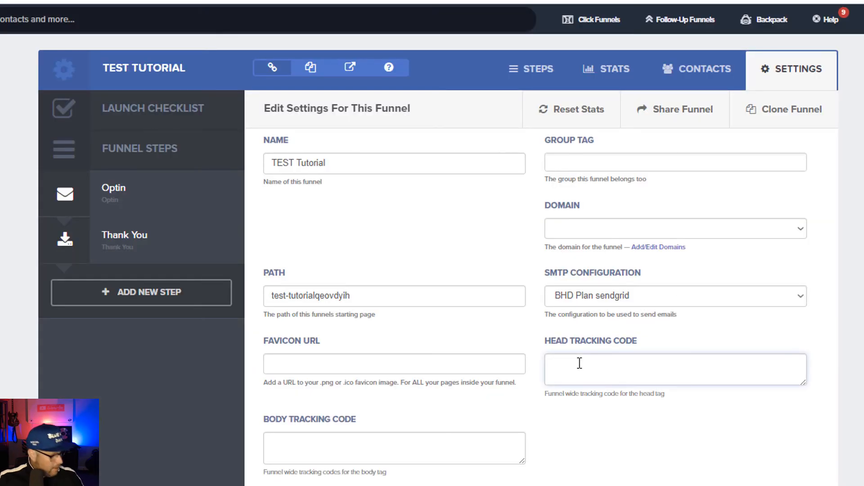
{"action": "key", "text": "ctrl+v"}
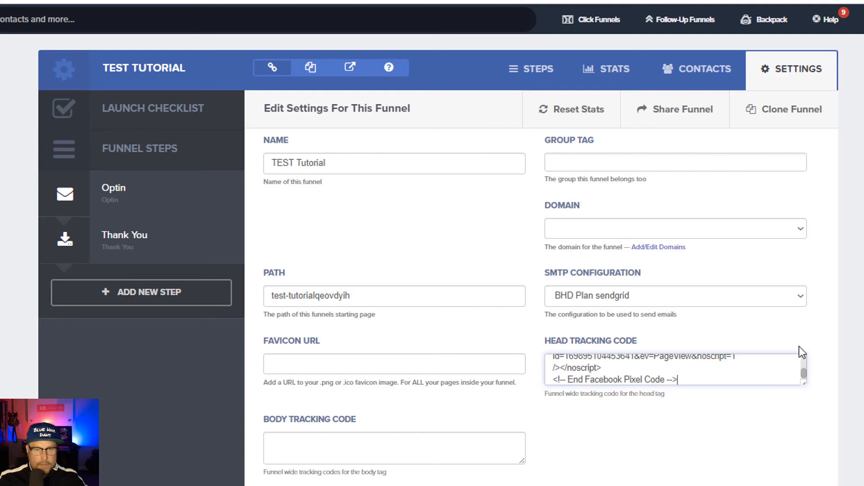
{"action": "scroll", "coordinate": [745, 463], "scroll_direction": "down", "scroll_amount": 20}
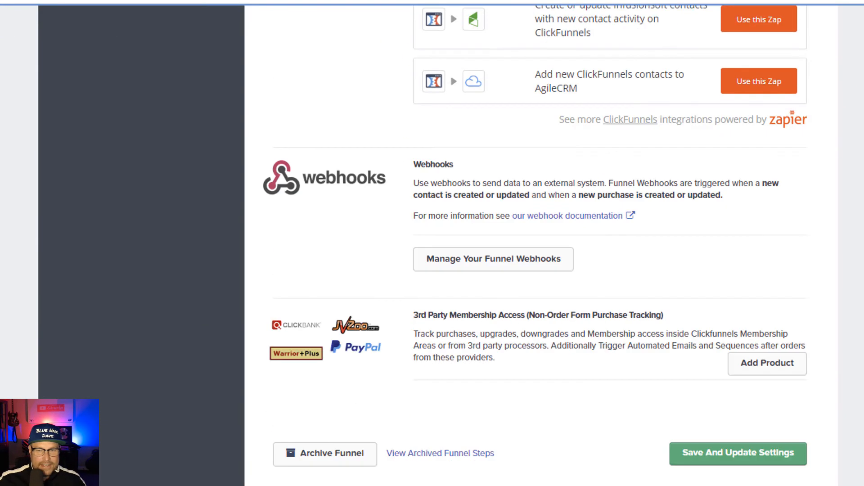
{"action": "left_click", "coordinate": [744, 458]}
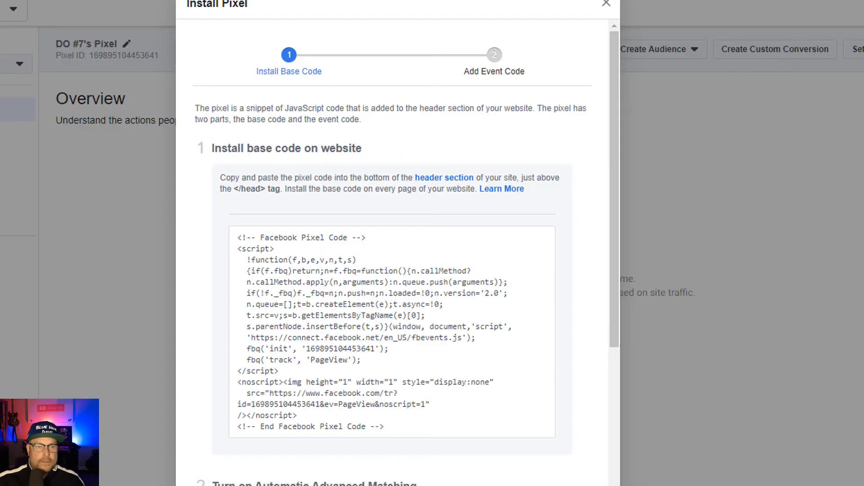
- Return to the Facebook pixel installation, continue to adding event code, and try Facebook's Event Setup Tool
{"action": "left_click", "coordinate": [554, 241]}
{"action": "scroll", "coordinate": [557, 238], "scroll_direction": "down", "scroll_amount": 5}
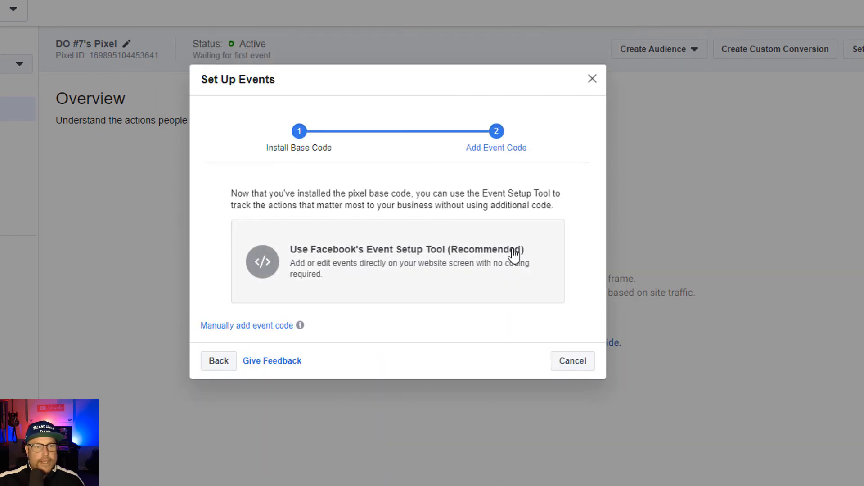
{"action": "left_click", "coordinate": [429, 257]}
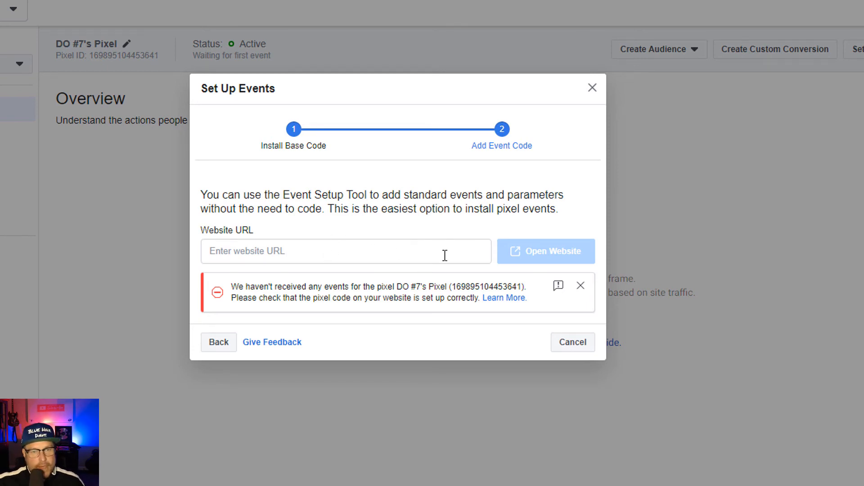
{"action": "left_click", "coordinate": [581, 287]}
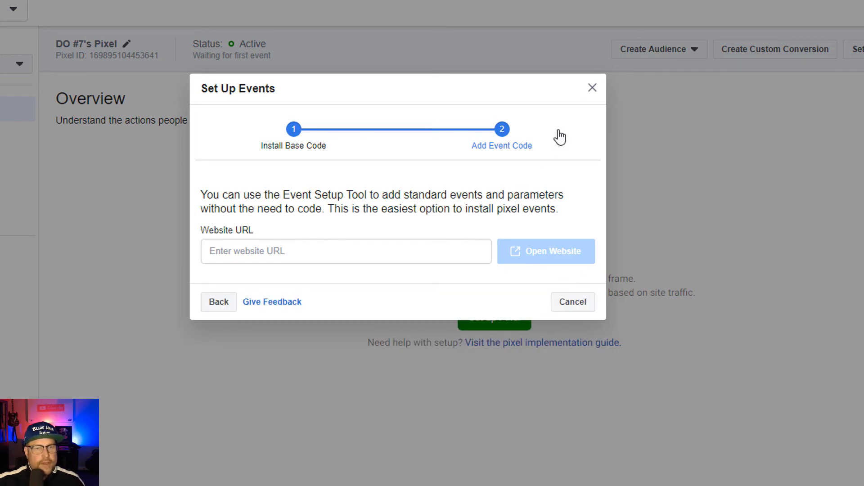
{"action": "left_click", "coordinate": [513, 150]}
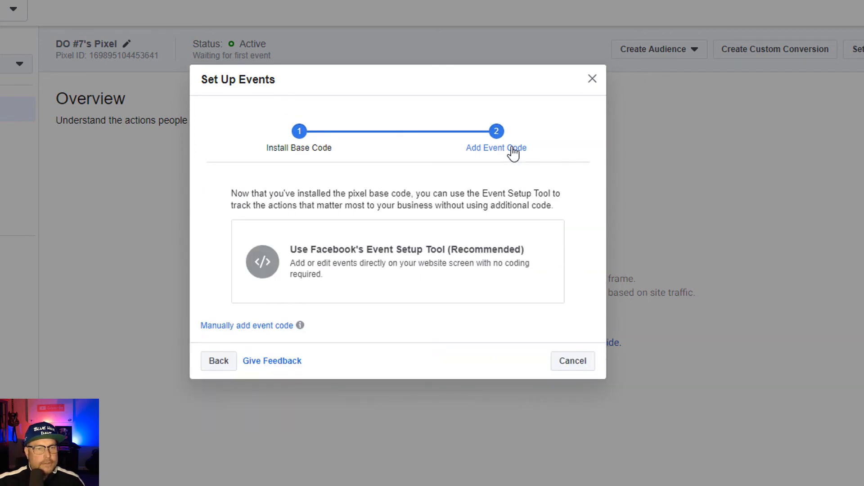
{"action": "left_click", "coordinate": [459, 276]}
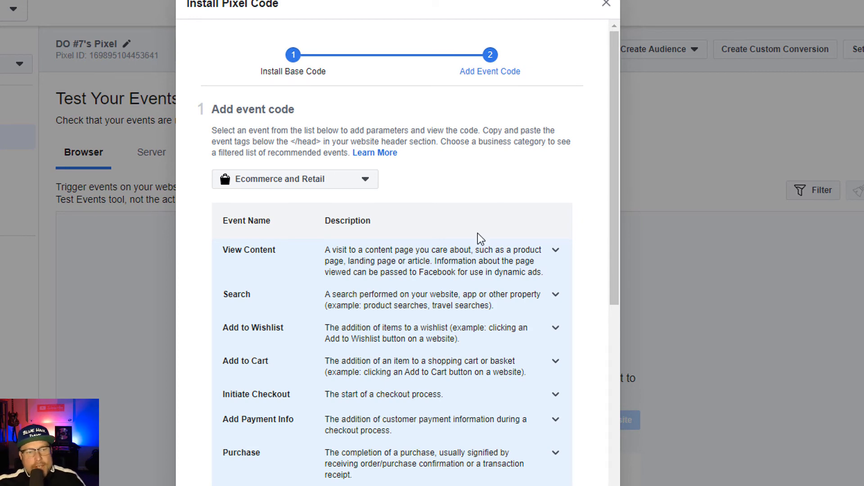
- Examine the Ecommerce and Retail pixel events and their descriptions, from View Content through Schedule
{"action": "scroll", "coordinate": [479, 236], "scroll_direction": "down", "scroll_amount": 3}
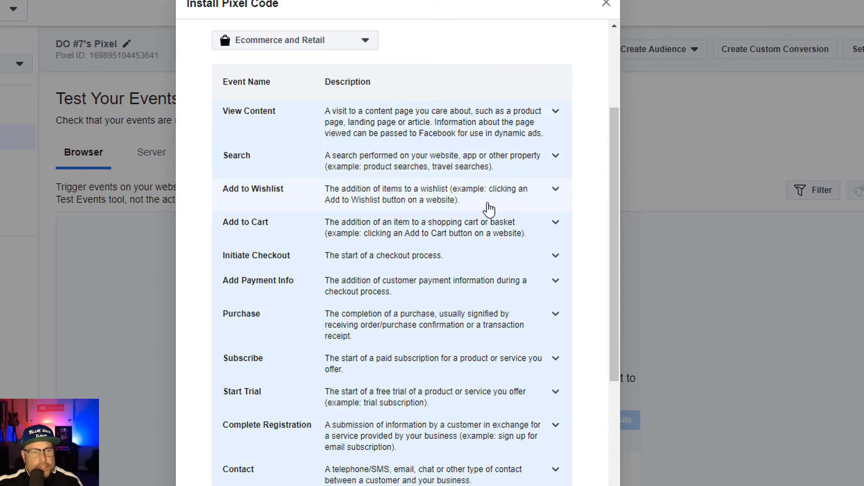
{"action": "scroll", "coordinate": [448, 228], "scroll_direction": "down", "scroll_amount": 2}
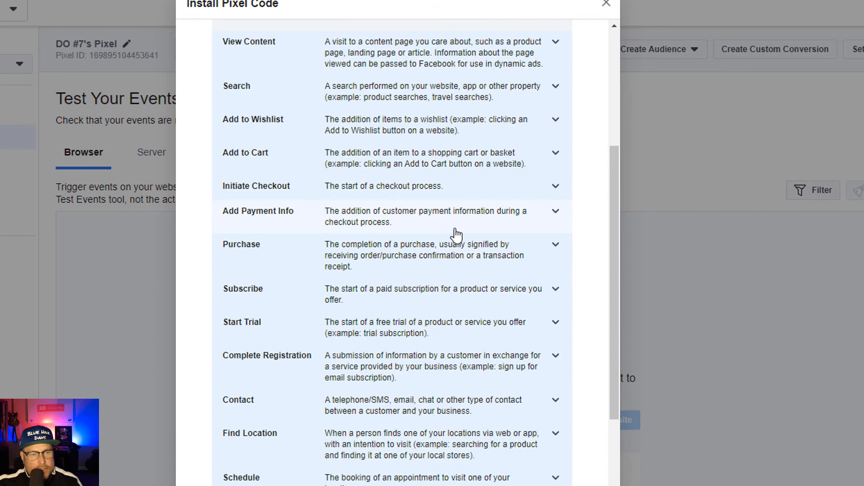
{"action": "scroll", "coordinate": [455, 234], "scroll_direction": "down", "scroll_amount": 2}
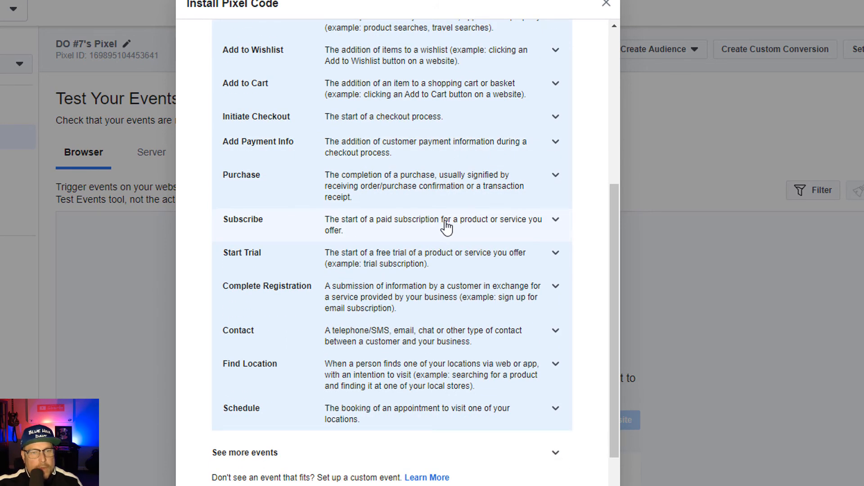
{"action": "scroll", "coordinate": [493, 228], "scroll_direction": "down", "scroll_amount": 2}
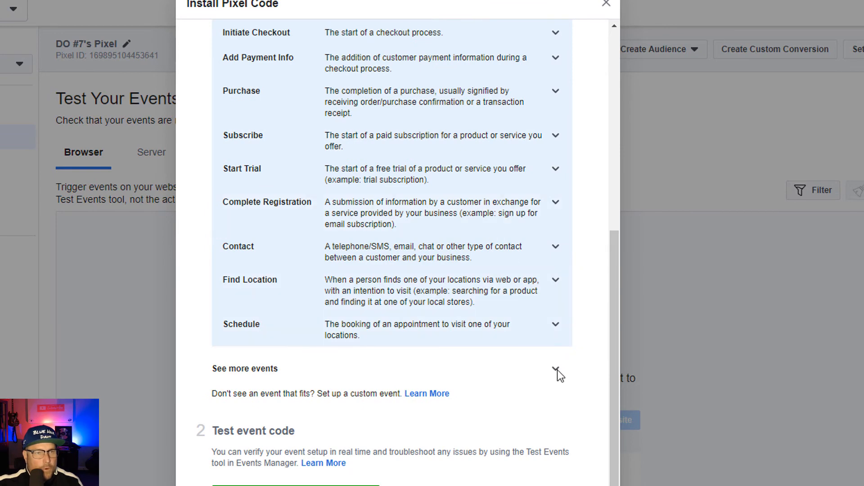
{"action": "scroll", "coordinate": [508, 349], "scroll_direction": "up", "scroll_amount": 6}
{"action": "scroll", "coordinate": [508, 346], "scroll_direction": "down", "scroll_amount": 6}
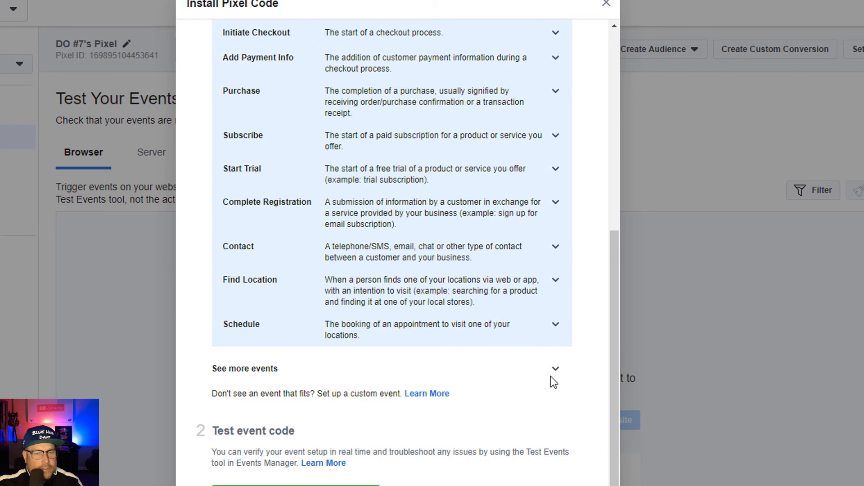
- Expand the additional pixel events, open the Lead event's page-load tracking details and copy its event code
{"action": "left_click", "coordinate": [553, 372]}
{"action": "scroll", "coordinate": [440, 349], "scroll_direction": "down", "scroll_amount": 3}
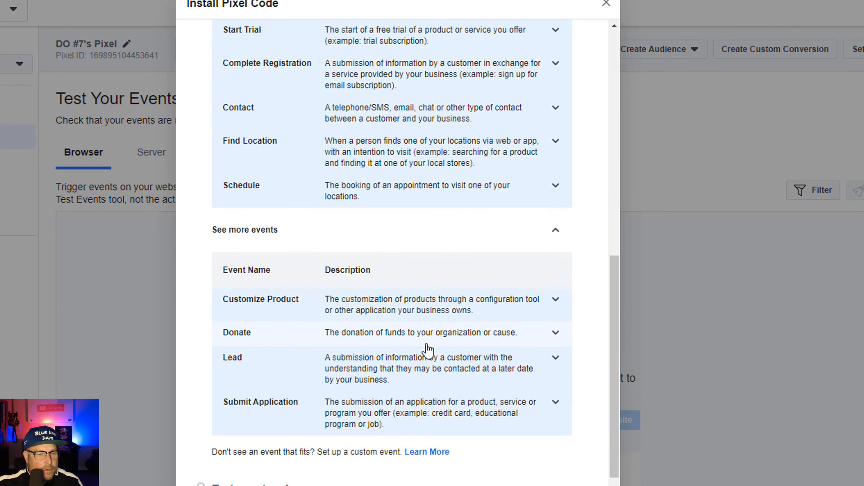
{"action": "left_click", "coordinate": [556, 362]}
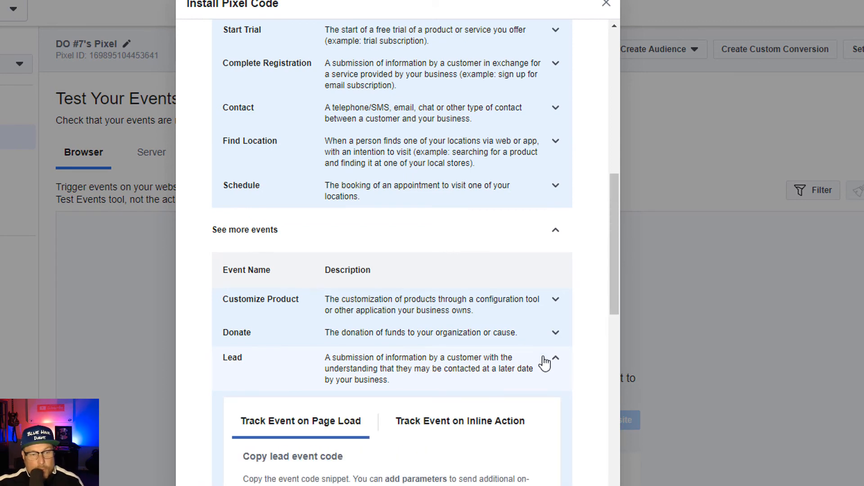
{"action": "scroll", "coordinate": [541, 358], "scroll_direction": "down", "scroll_amount": 5}
{"action": "scroll", "coordinate": [522, 343], "scroll_direction": "down", "scroll_amount": 3}
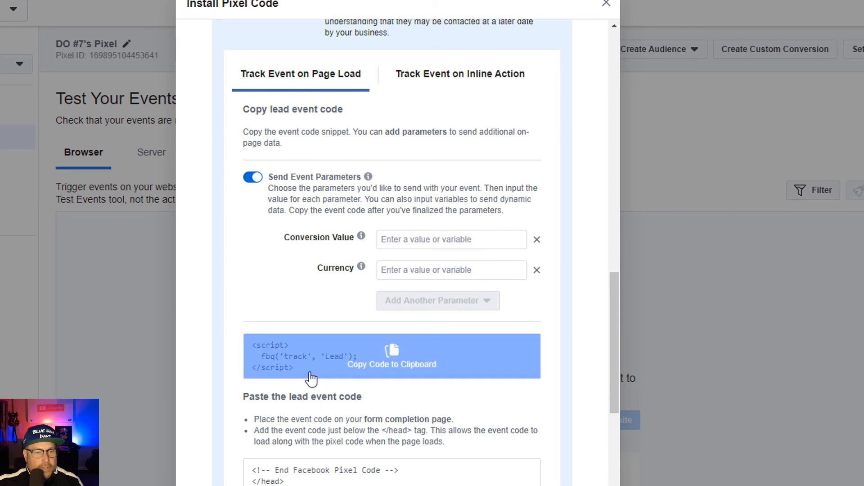
{"action": "mouse_move", "coordinate": [282, 359]}
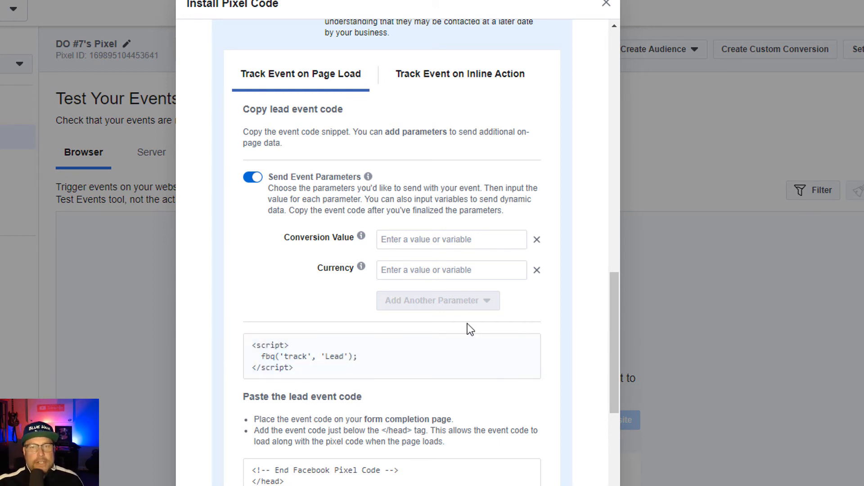
{"action": "left_click", "coordinate": [392, 357]}
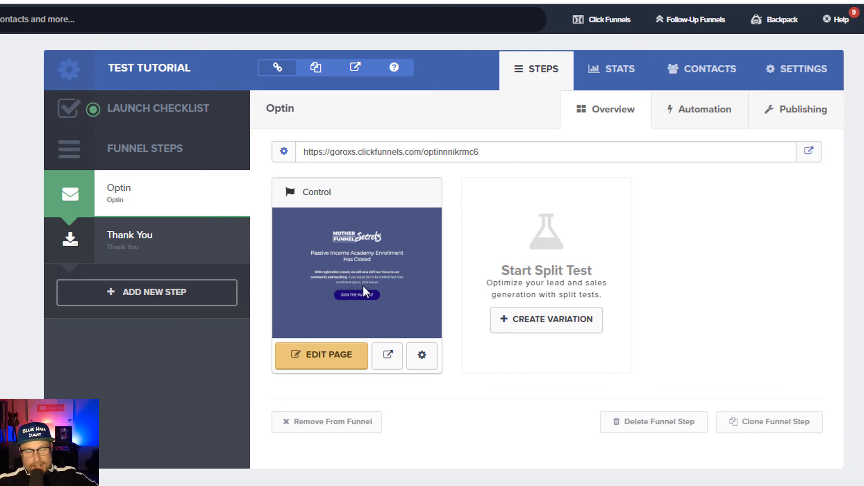
- In ClickFunnels, open the Thank You page's editor and paste the Lead event code into its header tracking code
{"action": "left_click", "coordinate": [162, 255]}
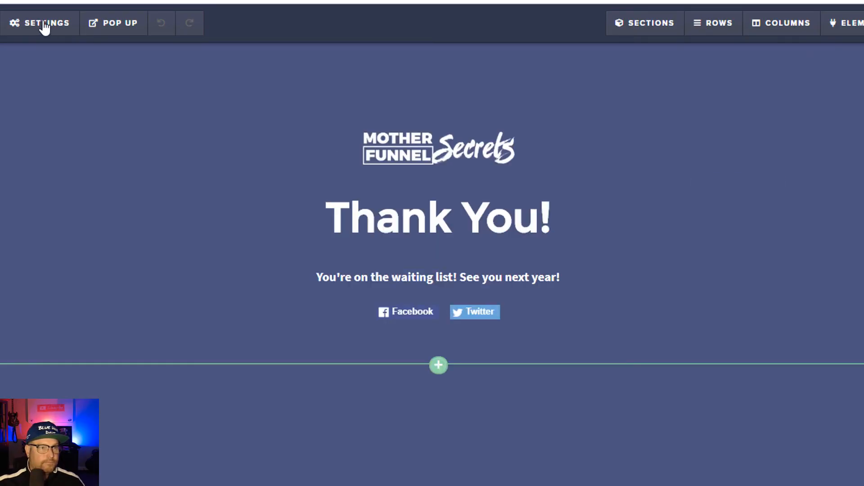
{"action": "left_click", "coordinate": [45, 26]}
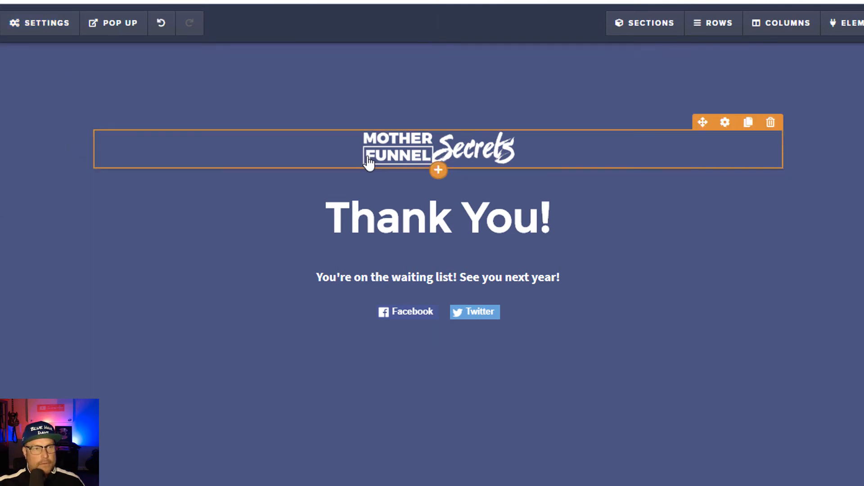
{"action": "left_click", "coordinate": [50, 25]}
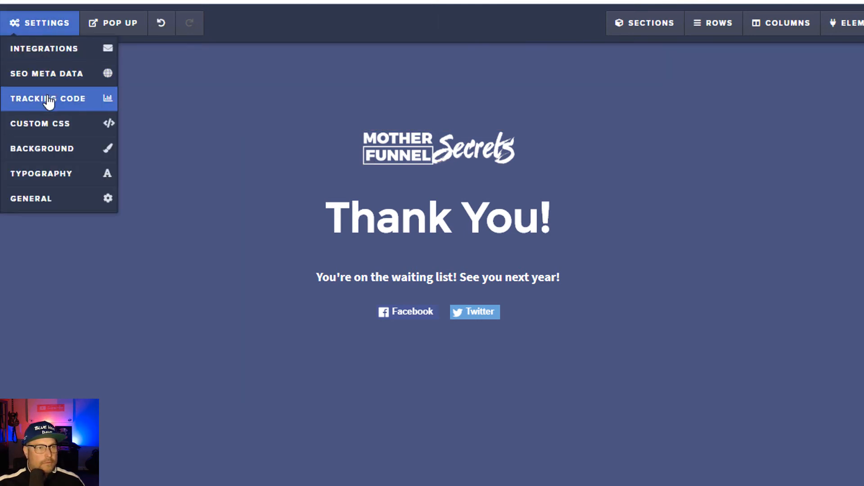
{"action": "left_click", "coordinate": [48, 99]}
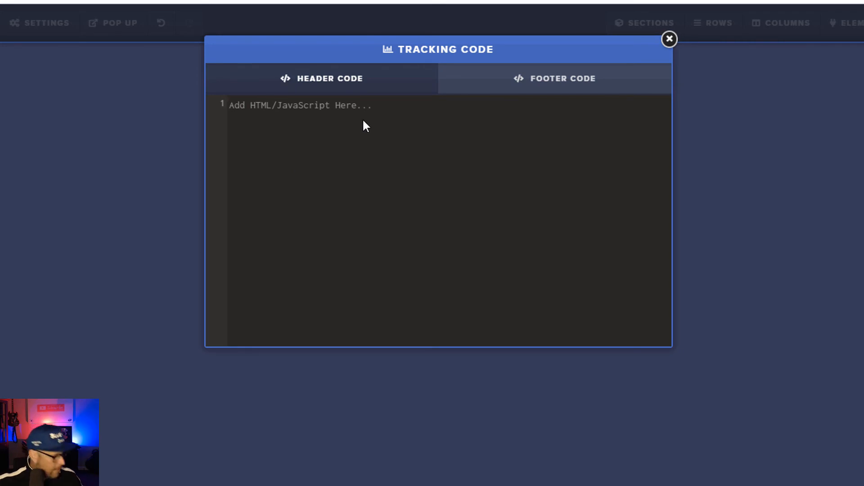
{"action": "key", "text": "ctrl+v"}
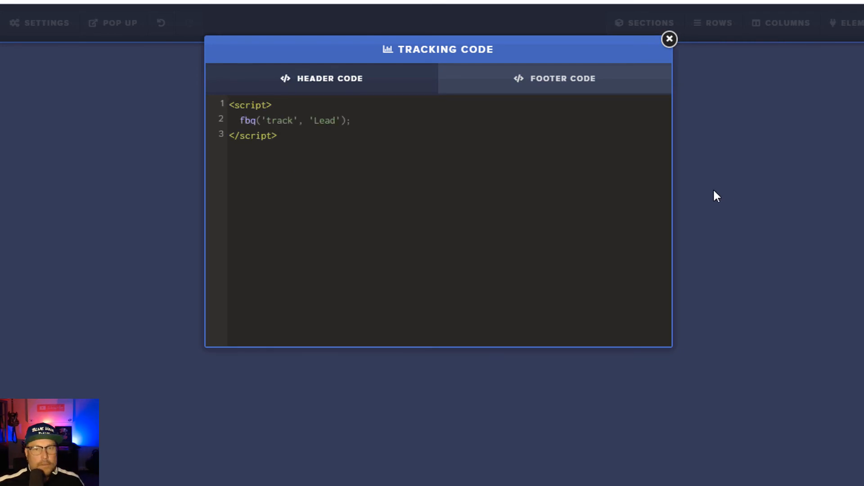
{"action": "left_click", "coordinate": [759, 189]}
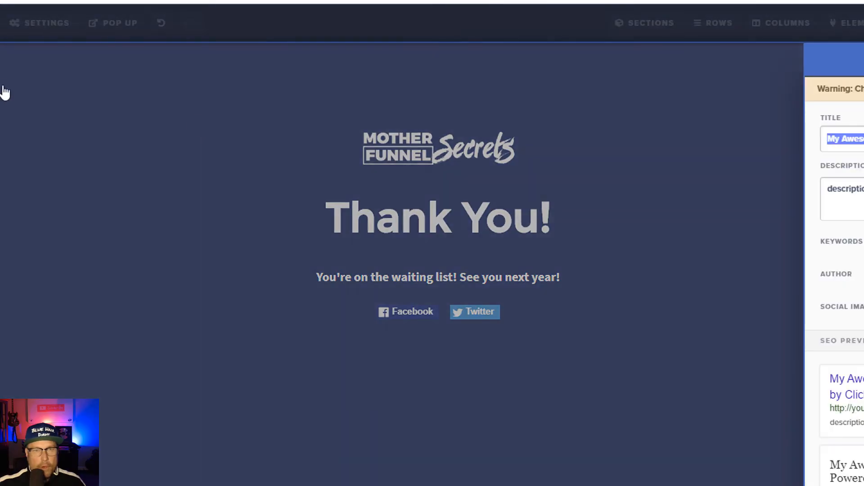
{"action": "left_click", "coordinate": [750, 154]}
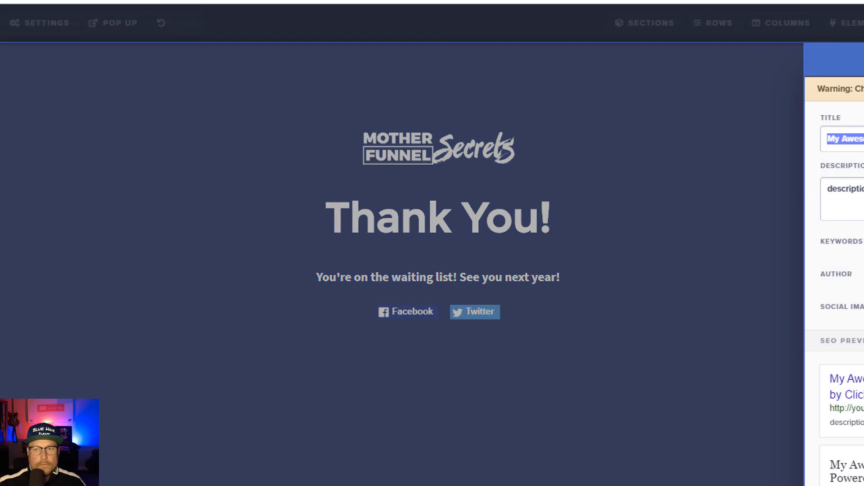
{"action": "left_click", "coordinate": [752, 155]}
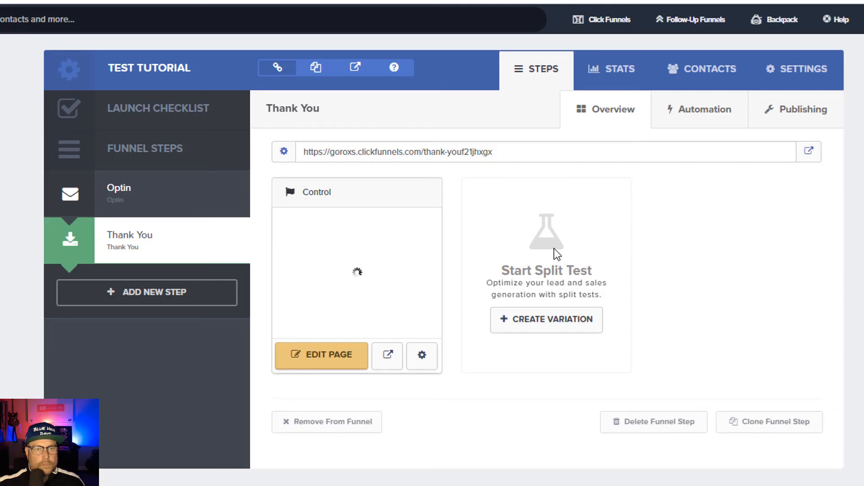
- Select the funnel's Optin step, return to Facebook Events Manager and close the pixel code installation
{"action": "left_click", "coordinate": [141, 193]}
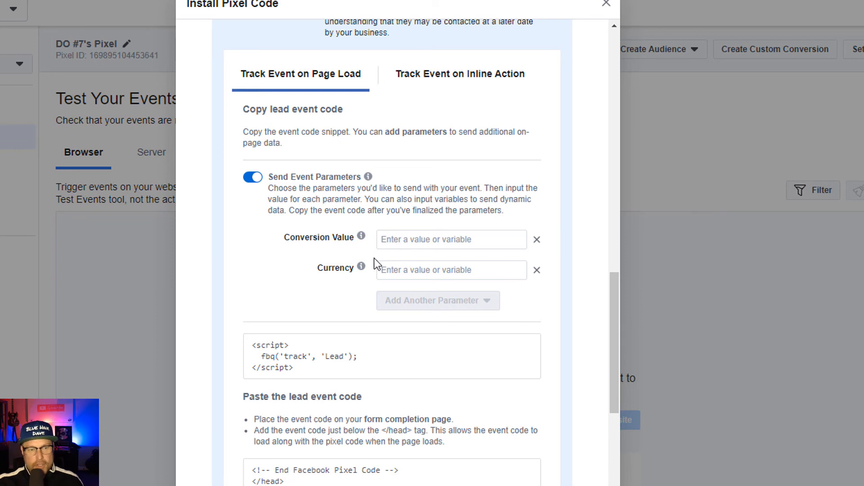
{"action": "mouse_move", "coordinate": [334, 367]}
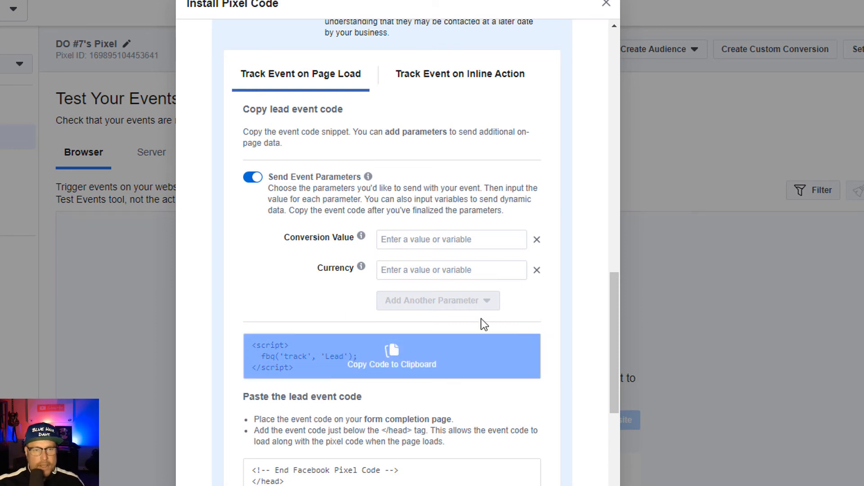
{"action": "left_click", "coordinate": [607, 4]}
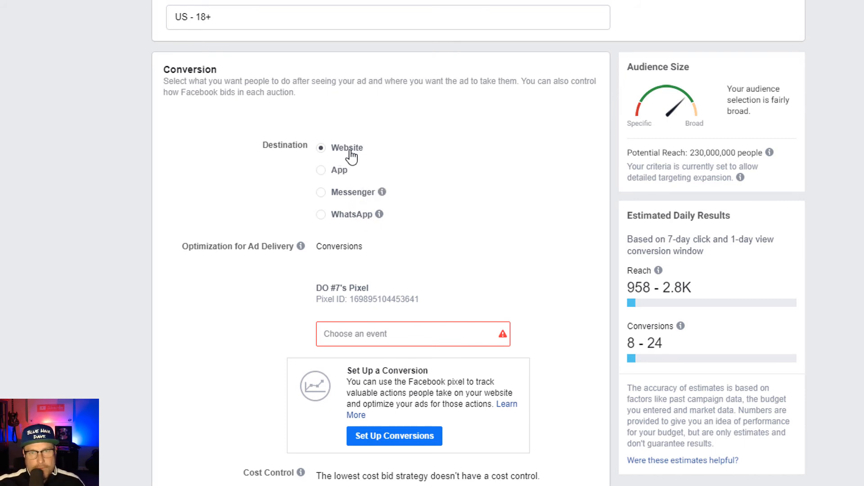
- In the ad set's conversion settings, choose Lead as the pixel's conversion event
{"action": "left_click", "coordinate": [384, 333]}
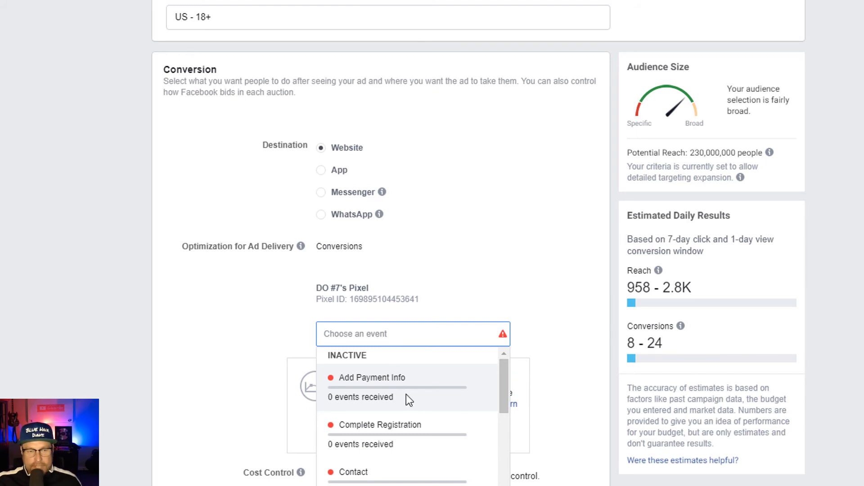
{"action": "scroll", "coordinate": [408, 400], "scroll_direction": "down", "scroll_amount": 4}
{"action": "scroll", "coordinate": [412, 416], "scroll_direction": "down", "scroll_amount": 3}
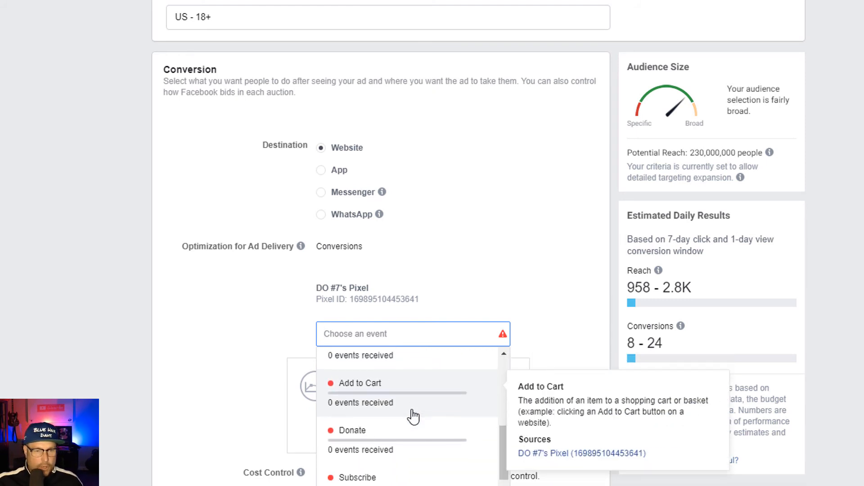
{"action": "scroll", "coordinate": [390, 428], "scroll_direction": "down", "scroll_amount": 5}
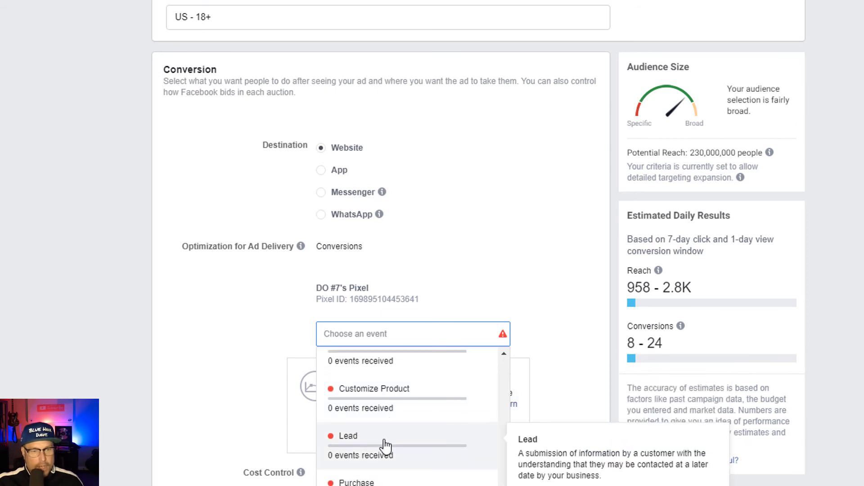
{"action": "left_click", "coordinate": [383, 438]}
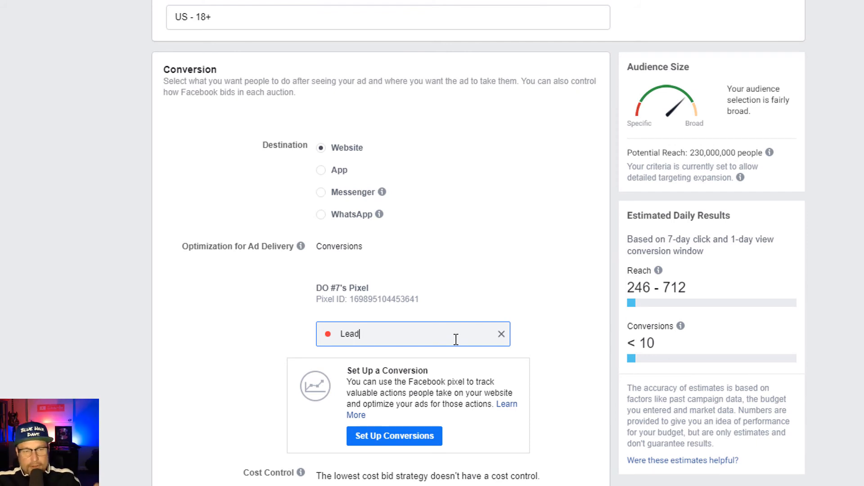
{"action": "left_click", "coordinate": [572, 388]}
- Examine the ad set's cost control, Dynamic Creative, Offer and Audience sections
{"action": "scroll", "coordinate": [571, 388], "scroll_direction": "down", "scroll_amount": 3}
{"action": "scroll", "coordinate": [562, 378], "scroll_direction": "down", "scroll_amount": 2}
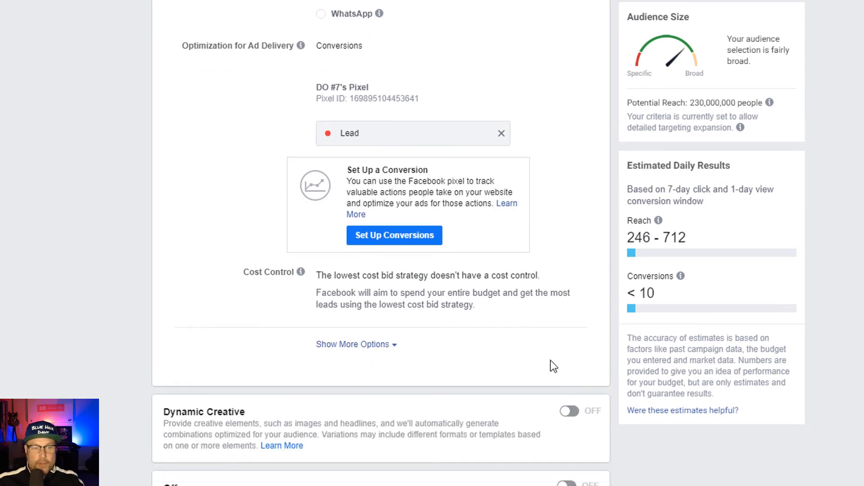
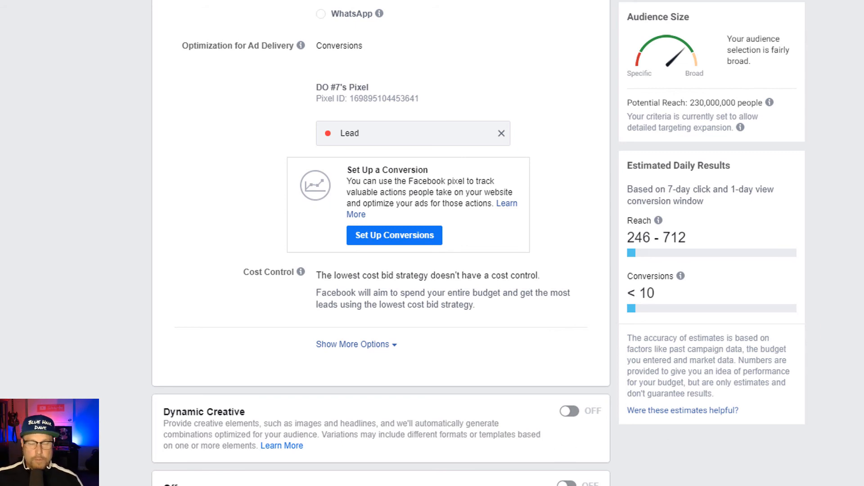
{"action": "scroll", "coordinate": [381, 243], "scroll_direction": "down", "scroll_amount": 2}
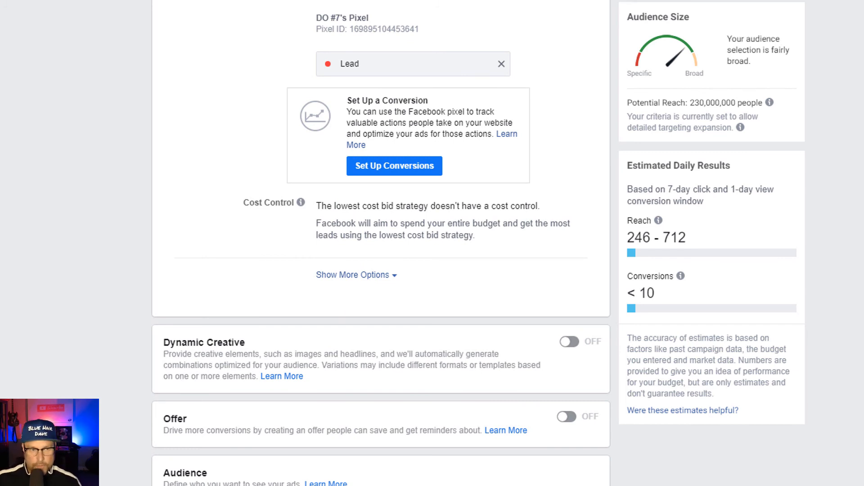
{"action": "scroll", "coordinate": [352, 135], "scroll_direction": "down", "scroll_amount": 2}
{"action": "scroll", "coordinate": [352, 135], "scroll_direction": "up", "scroll_amount": 4}
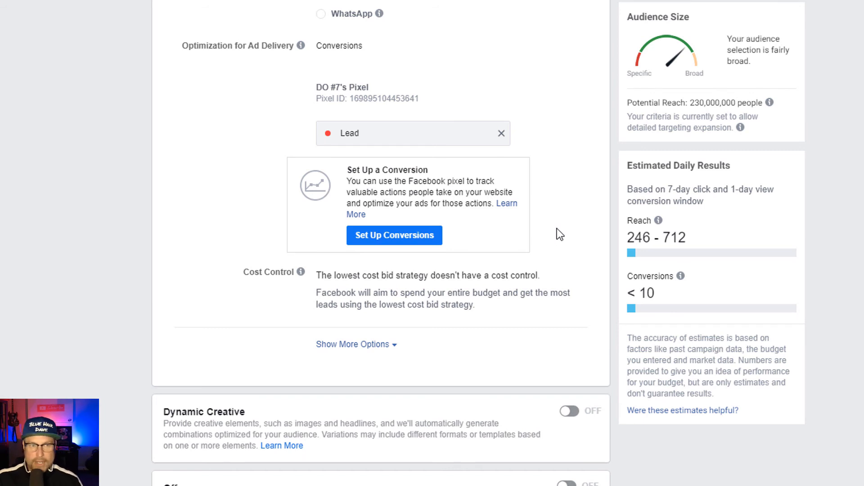
{"action": "scroll", "coordinate": [557, 228], "scroll_direction": "down", "scroll_amount": 3}
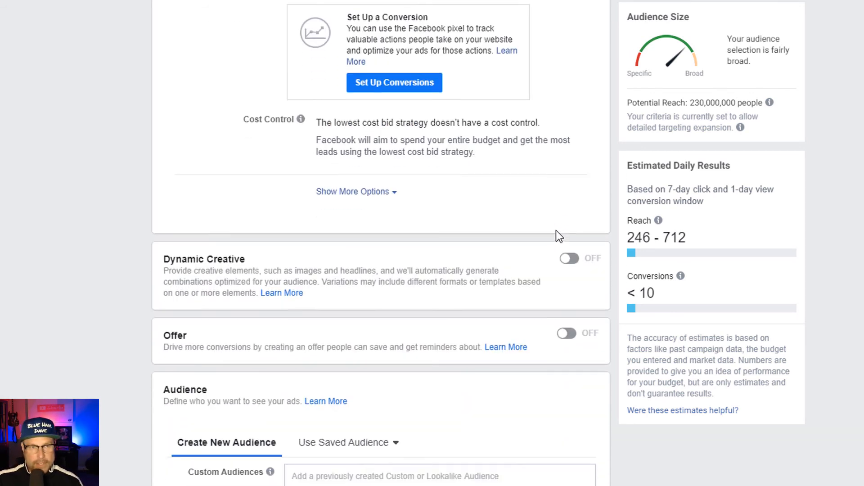
{"action": "scroll", "coordinate": [559, 235], "scroll_direction": "down", "scroll_amount": 1}
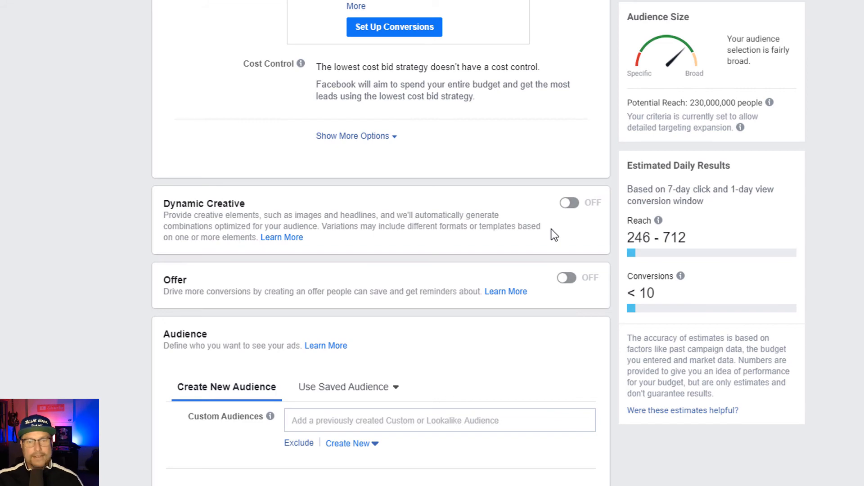
{"action": "scroll", "coordinate": [536, 220], "scroll_direction": "down", "scroll_amount": 3}
{"action": "scroll", "coordinate": [525, 212], "scroll_direction": "up", "scroll_amount": 1}
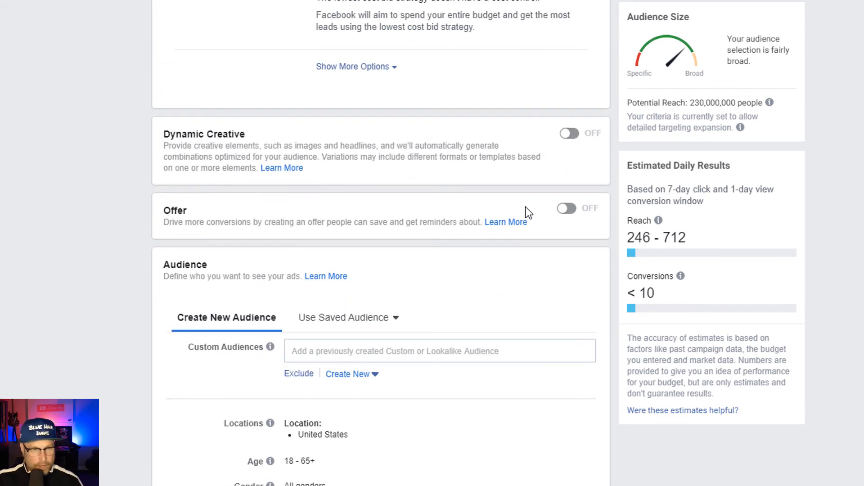
{"action": "scroll", "coordinate": [526, 208], "scroll_direction": "up", "scroll_amount": 1}
{"action": "scroll", "coordinate": [527, 208], "scroll_direction": "up", "scroll_amount": 4}
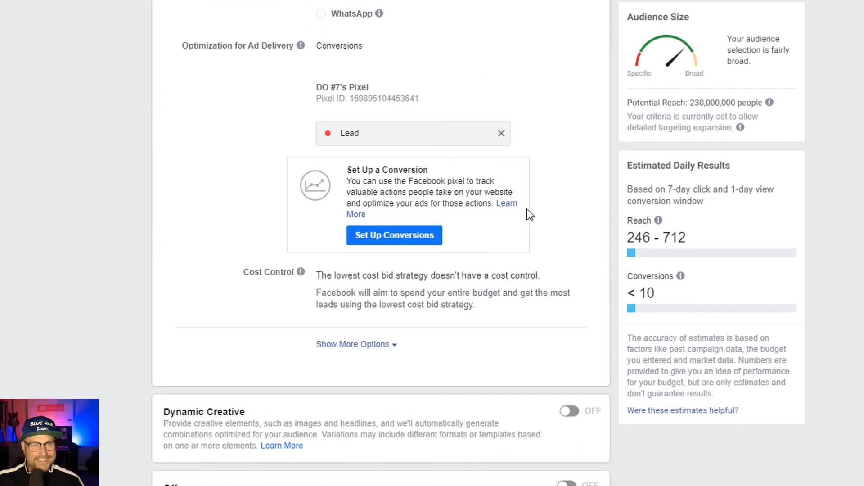
{"action": "scroll", "coordinate": [526, 210], "scroll_direction": "down", "scroll_amount": 1}
{"action": "scroll", "coordinate": [459, 192], "scroll_direction": "down", "scroll_amount": 2}
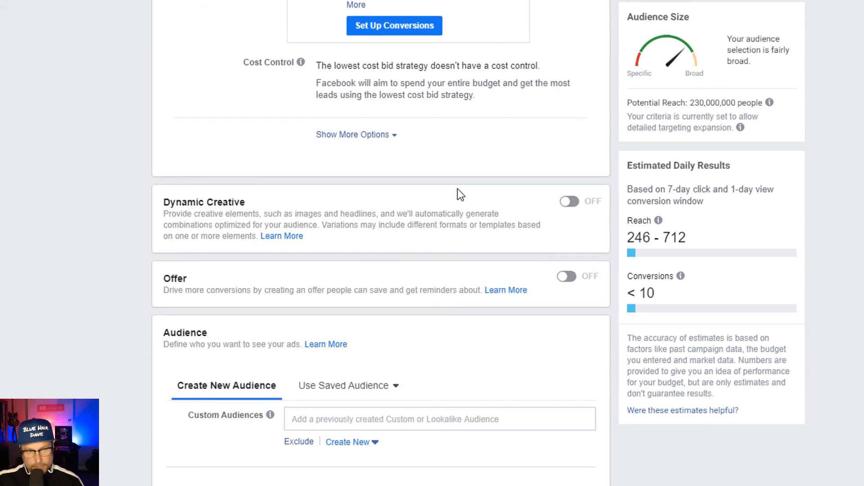
- Set the new audience's minimum age to 57 and open its gender setting for editing
{"action": "scroll", "coordinate": [459, 194], "scroll_direction": "down", "scroll_amount": 3}
{"action": "scroll", "coordinate": [457, 193], "scroll_direction": "down", "scroll_amount": 1}
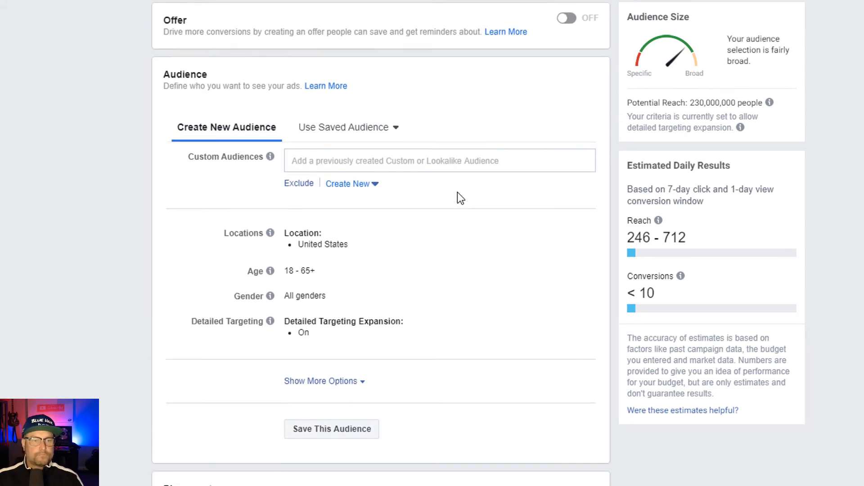
{"action": "mouse_move", "coordinate": [330, 255]}
{"action": "left_click", "coordinate": [579, 255]}
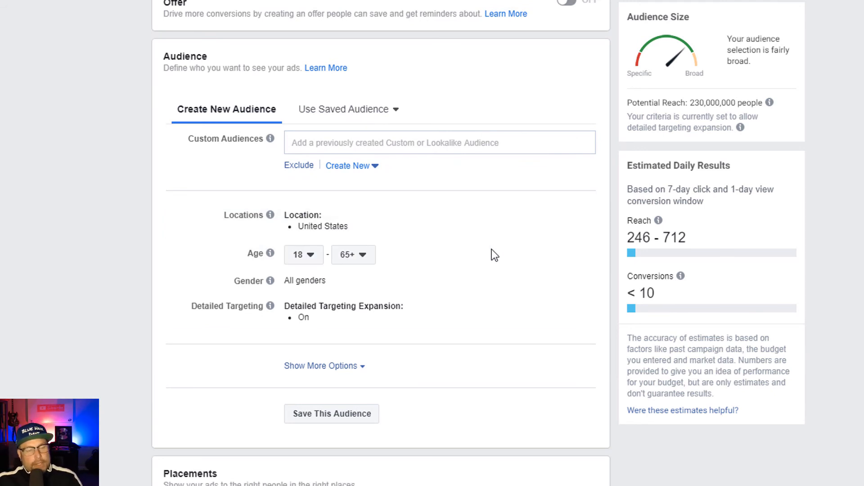
{"action": "left_click", "coordinate": [310, 257]}
{"action": "scroll", "coordinate": [316, 341], "scroll_direction": "down", "scroll_amount": 15}
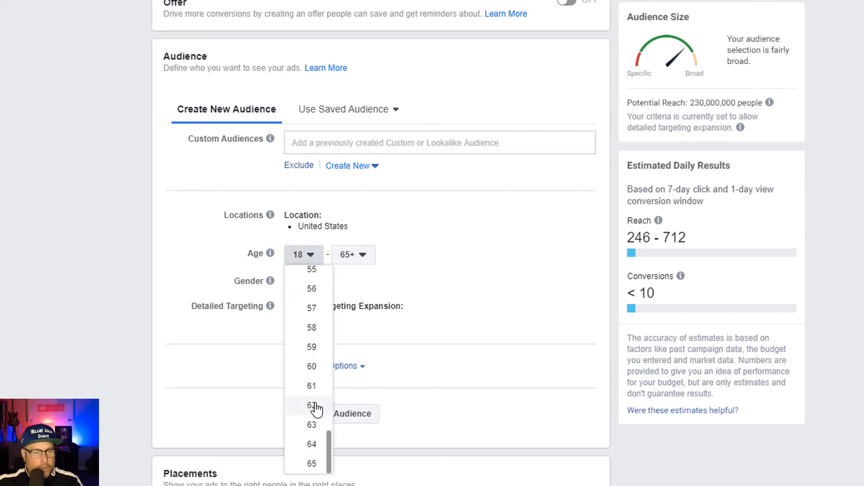
{"action": "left_click", "coordinate": [310, 310]}
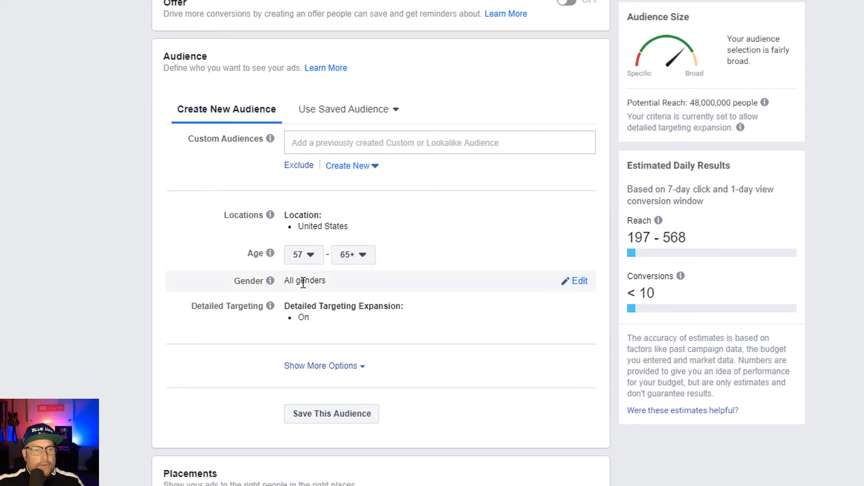
{"action": "left_click", "coordinate": [584, 283]}
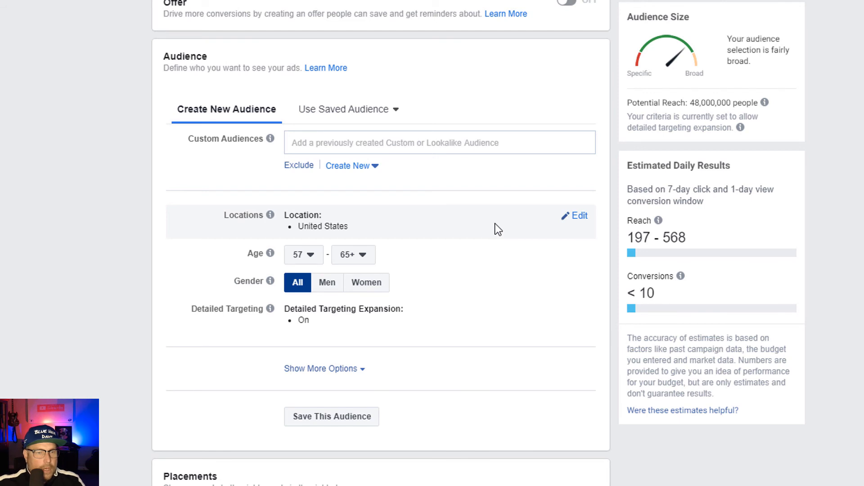
{"action": "scroll", "coordinate": [498, 229], "scroll_direction": "down", "scroll_amount": 2}
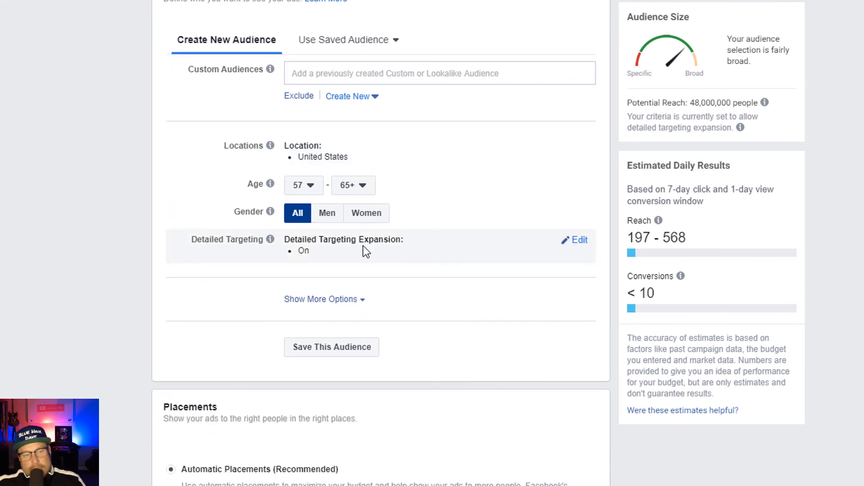
- Add the interest Kids and the suggested interest Child care to the audience's detailed targeting
{"action": "left_click", "coordinate": [579, 243]}
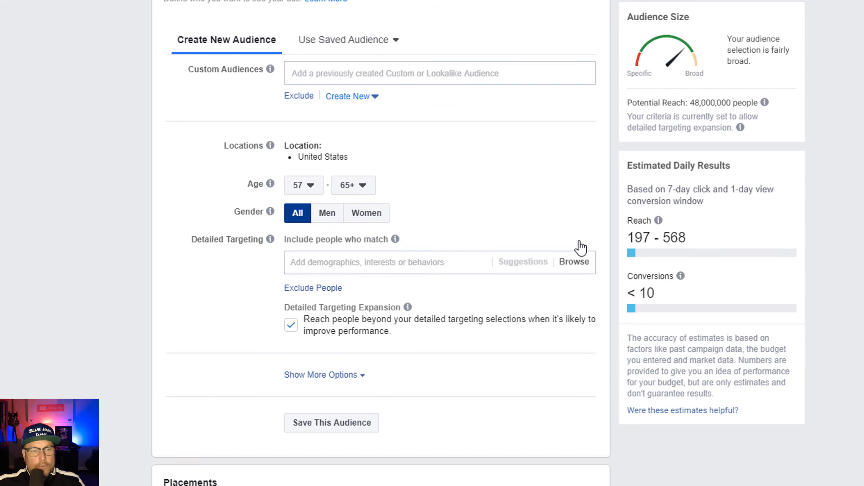
{"action": "left_click", "coordinate": [420, 265]}
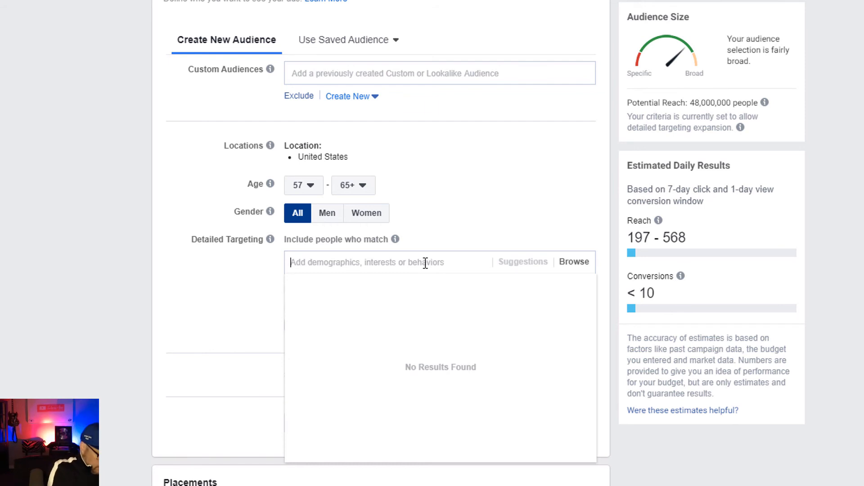
{"action": "type", "text": "kids"}
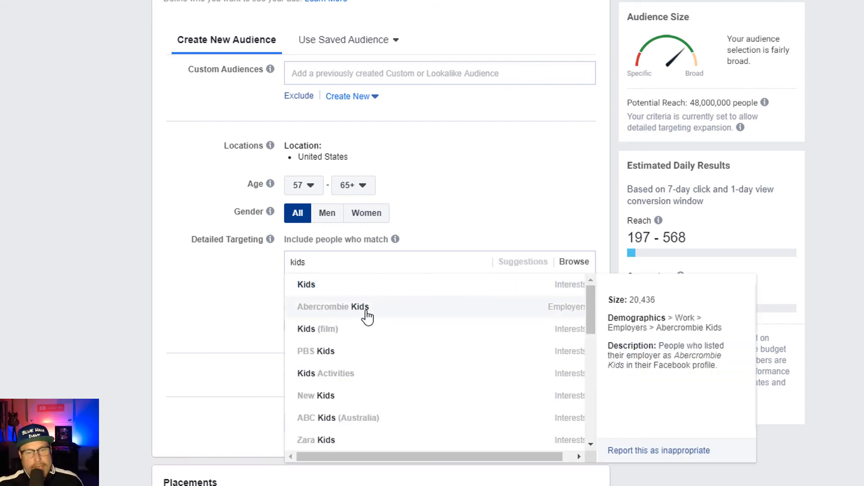
{"action": "left_click", "coordinate": [311, 292]}
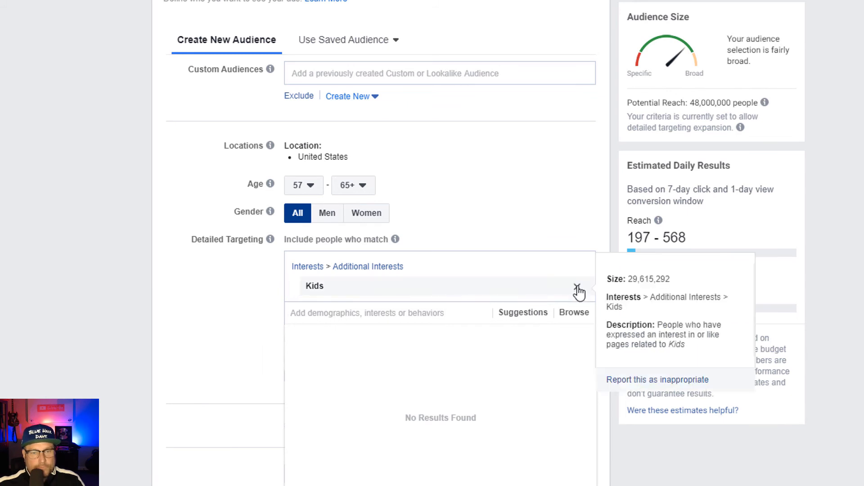
{"action": "left_click", "coordinate": [529, 318]}
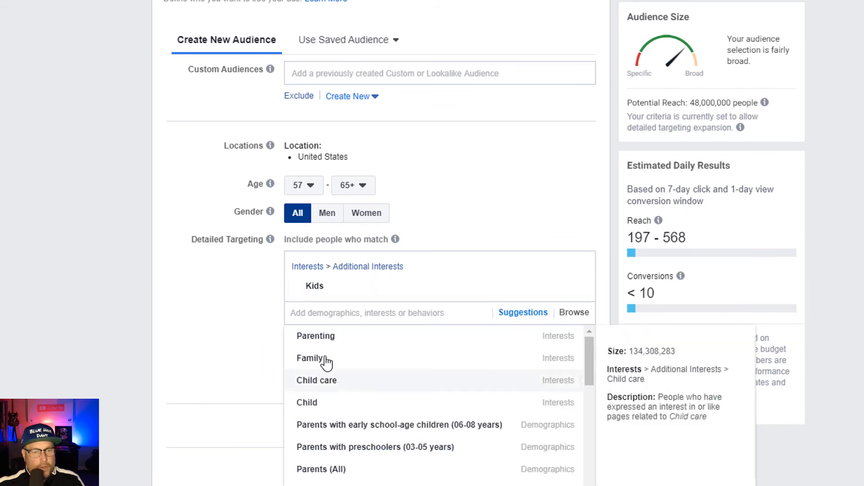
{"action": "left_click", "coordinate": [327, 387]}
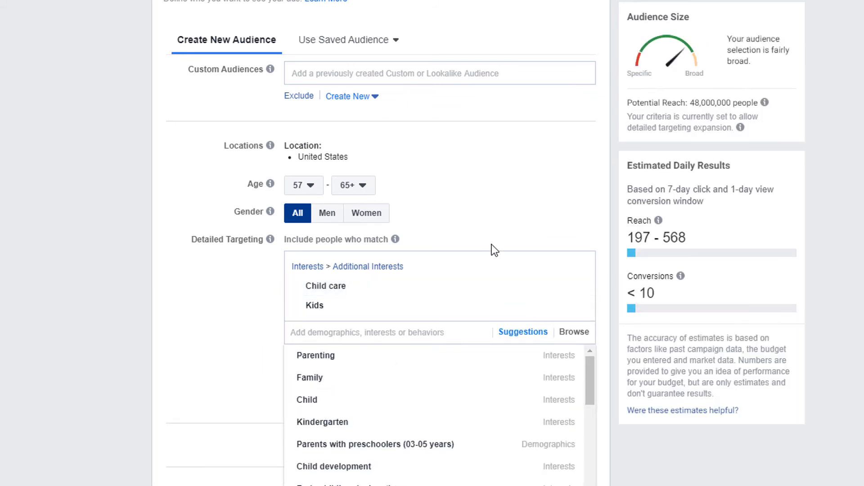
{"action": "scroll", "coordinate": [492, 244], "scroll_direction": "down", "scroll_amount": 2}
{"action": "left_click", "coordinate": [516, 137]}
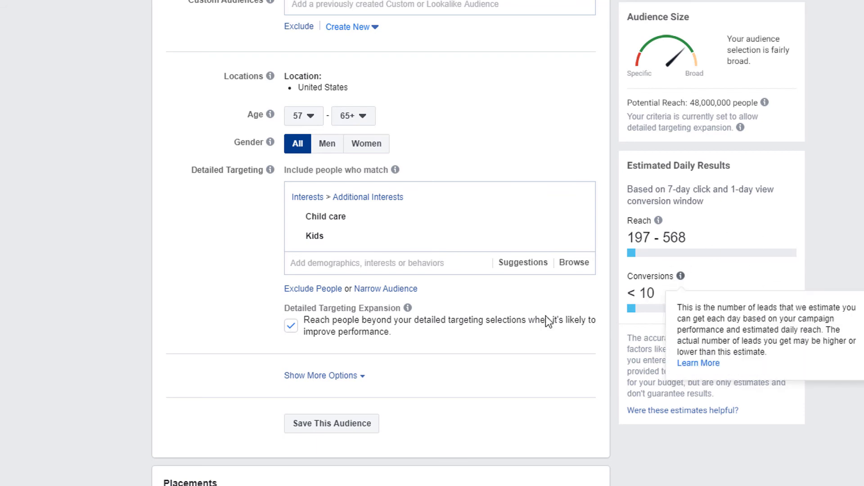
- Switch Detailed Targeting Expansion off and back on to compare the audience size and daily result estimates
{"action": "left_click", "coordinate": [290, 328]}
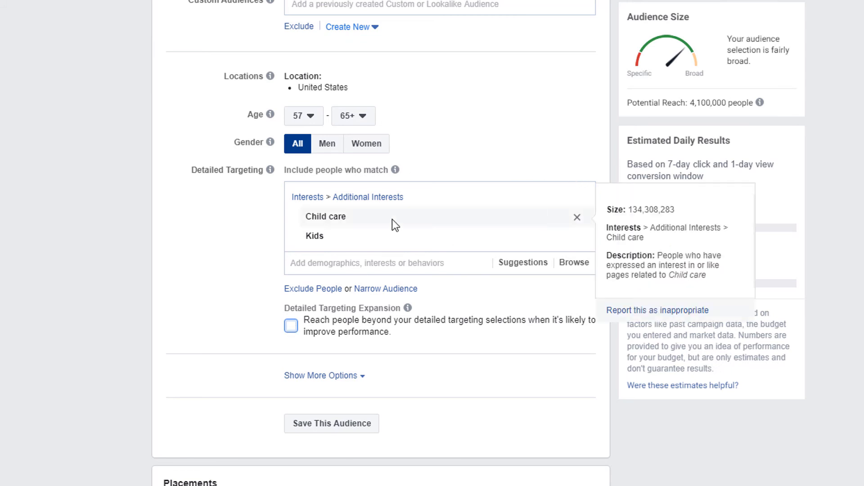
{"action": "left_click", "coordinate": [292, 332]}
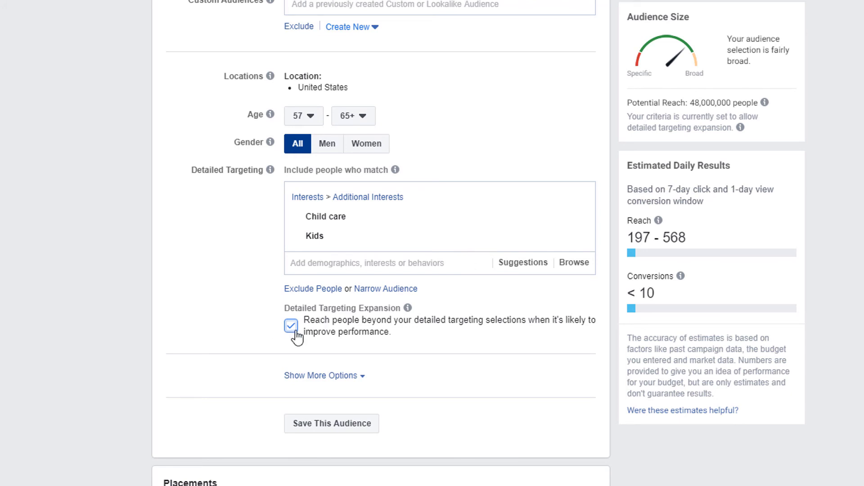
{"action": "scroll", "coordinate": [495, 263], "scroll_direction": "up", "scroll_amount": 3}
{"action": "scroll", "coordinate": [495, 264], "scroll_direction": "down", "scroll_amount": 2}
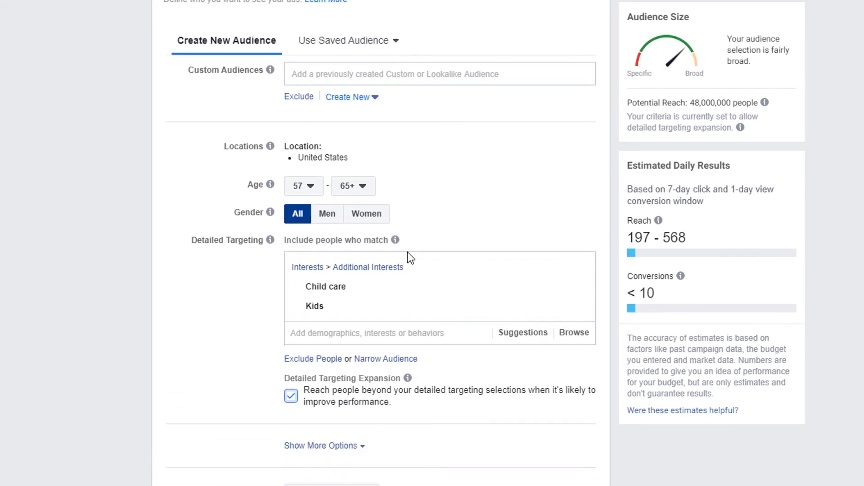
{"action": "mouse_move", "coordinate": [340, 317]}
{"action": "scroll", "coordinate": [377, 304], "scroll_direction": "down", "scroll_amount": 3}
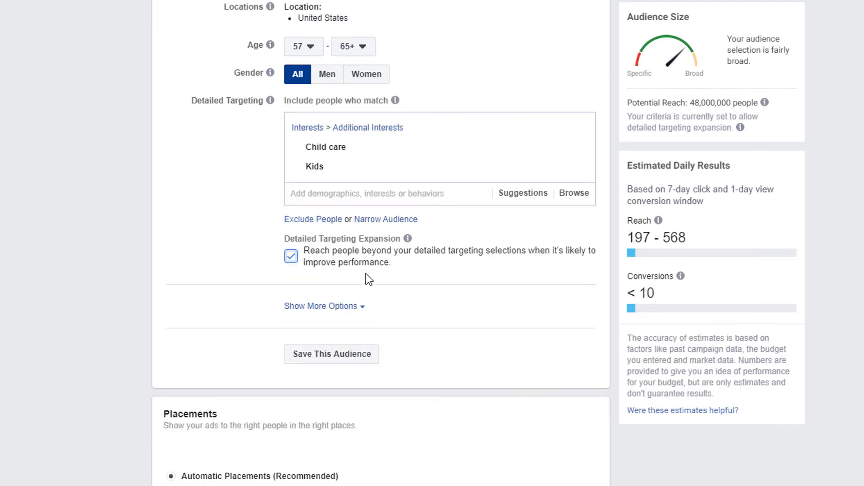
{"action": "scroll", "coordinate": [367, 280], "scroll_direction": "up", "scroll_amount": 3}
{"action": "left_click", "coordinate": [291, 395]}
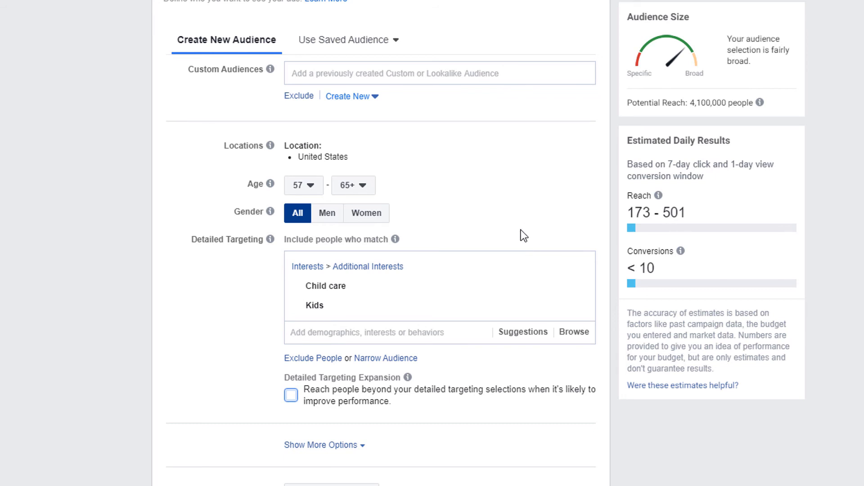
{"action": "scroll", "coordinate": [521, 232], "scroll_direction": "down", "scroll_amount": 3}
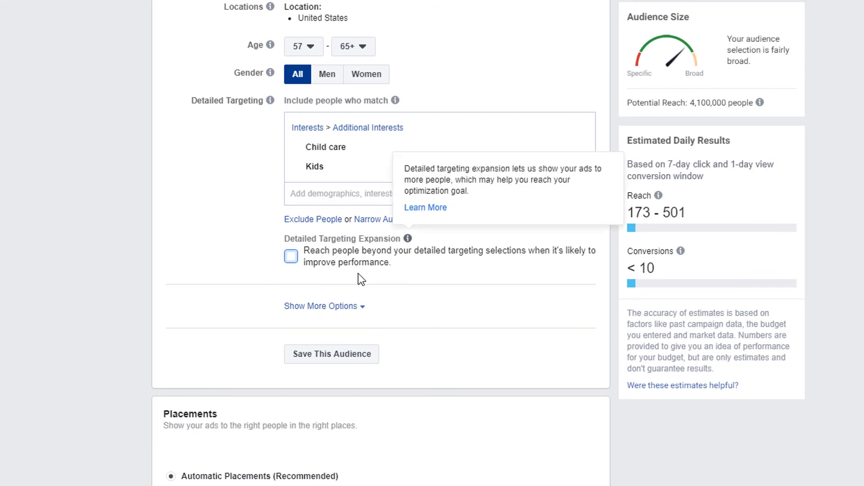
{"action": "left_click", "coordinate": [290, 256]}
- Reveal the audience's additional options for languages and connections
{"action": "scroll", "coordinate": [369, 232], "scroll_direction": "down", "scroll_amount": 2}
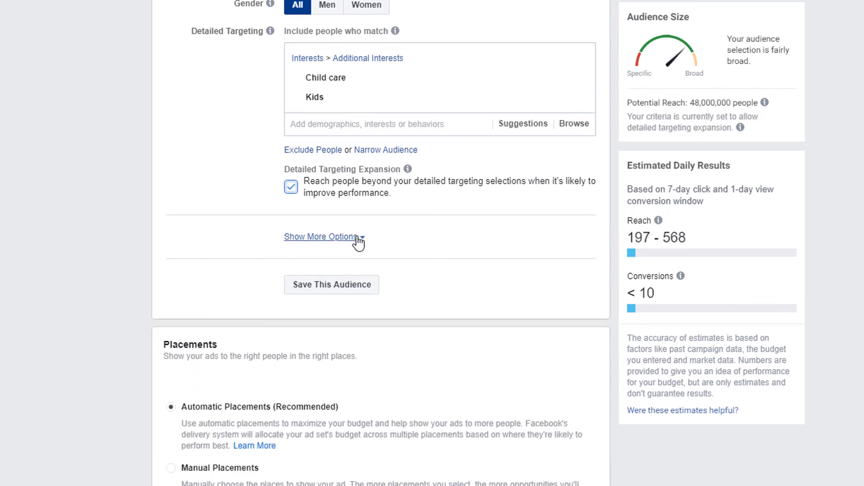
{"action": "left_click", "coordinate": [359, 237]}
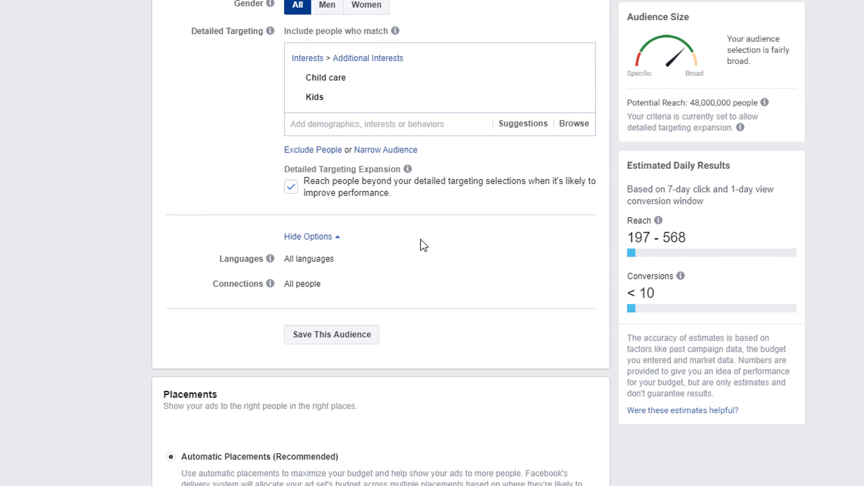
- Switch the ad set to Manual Placements and try excluding the Instagram and Messenger platforms
{"action": "scroll", "coordinate": [421, 240], "scroll_direction": "down", "scroll_amount": 5}
{"action": "scroll", "coordinate": [420, 239], "scroll_direction": "down", "scroll_amount": 1}
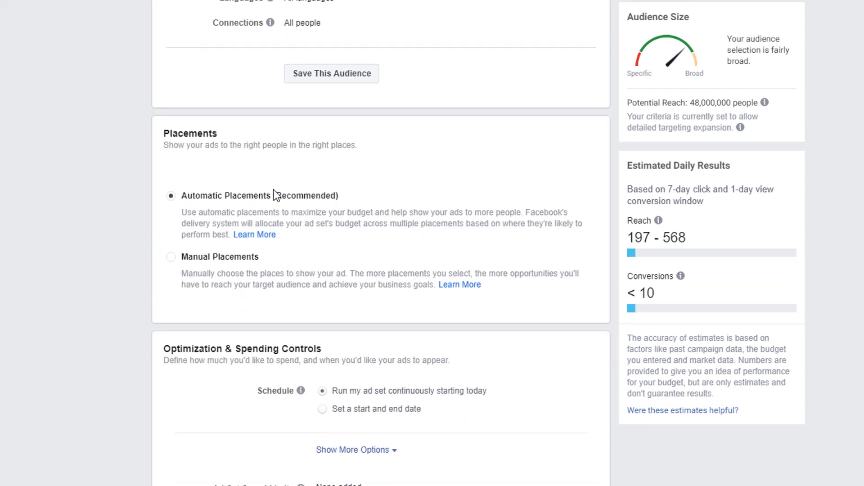
{"action": "left_click", "coordinate": [206, 263]}
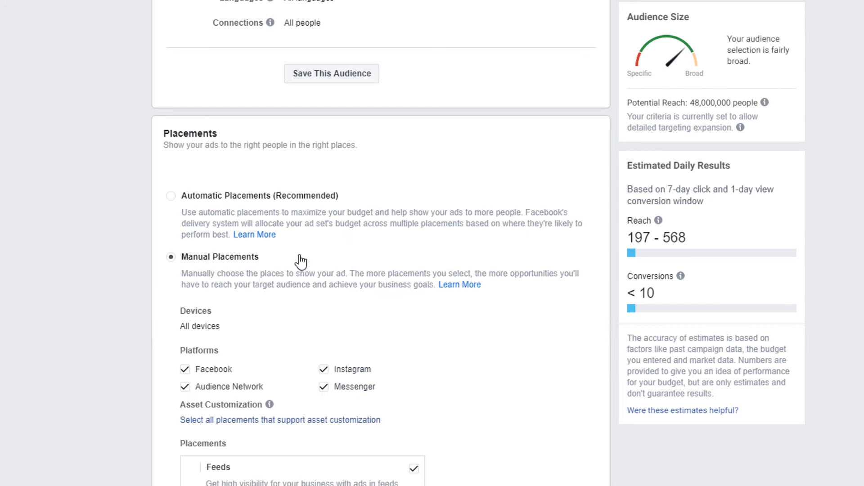
{"action": "scroll", "coordinate": [384, 268], "scroll_direction": "down", "scroll_amount": 3}
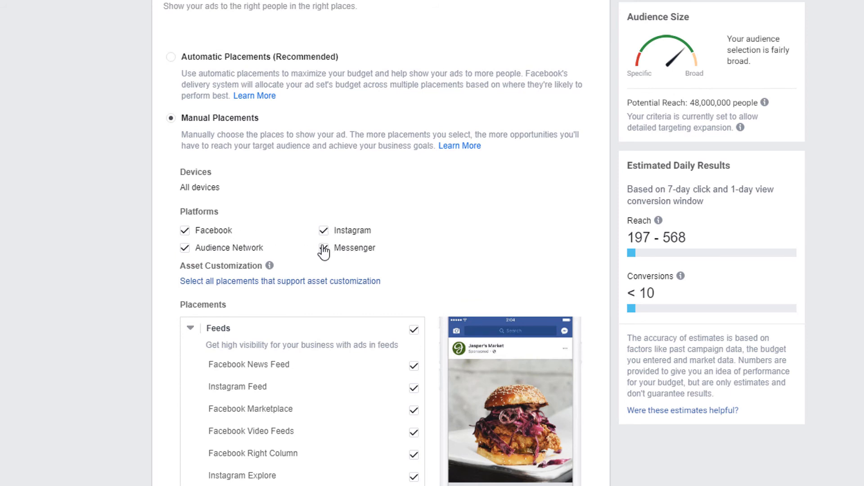
{"action": "left_click", "coordinate": [324, 231]}
{"action": "left_click", "coordinate": [327, 234]}
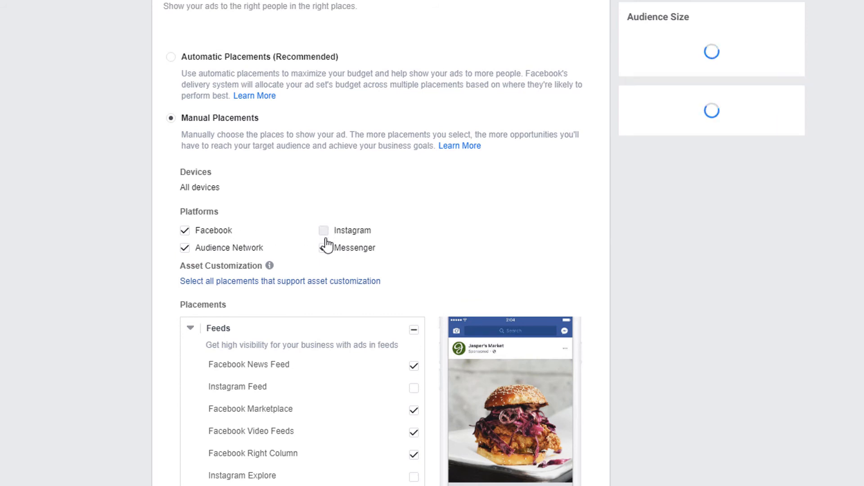
{"action": "left_click", "coordinate": [326, 248]}
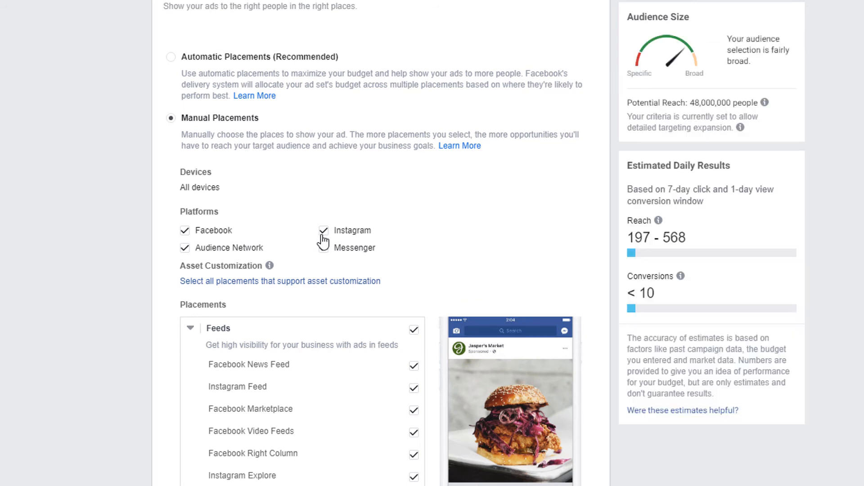
{"action": "left_click", "coordinate": [324, 247]}
- Look through the list of manual placements and return the ad set to Automatic Placements
{"action": "scroll", "coordinate": [472, 241], "scroll_direction": "down", "scroll_amount": 2}
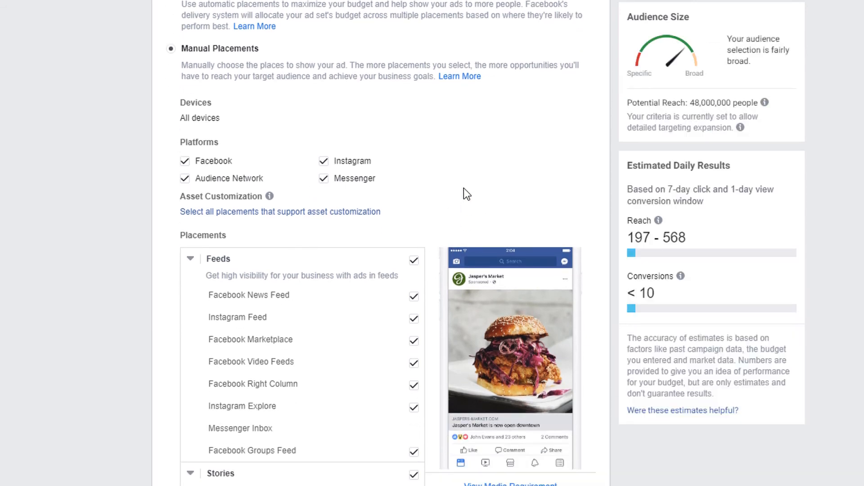
{"action": "scroll", "coordinate": [463, 188], "scroll_direction": "down", "scroll_amount": 5}
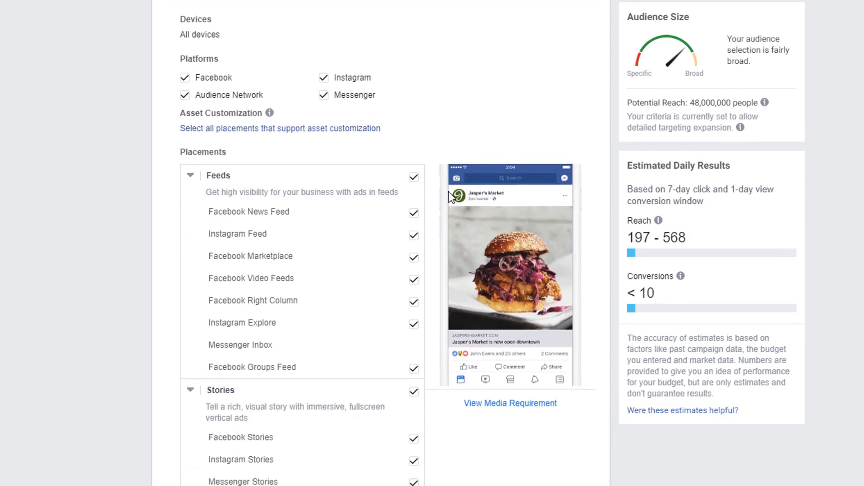
{"action": "scroll", "coordinate": [447, 191], "scroll_direction": "down", "scroll_amount": 6}
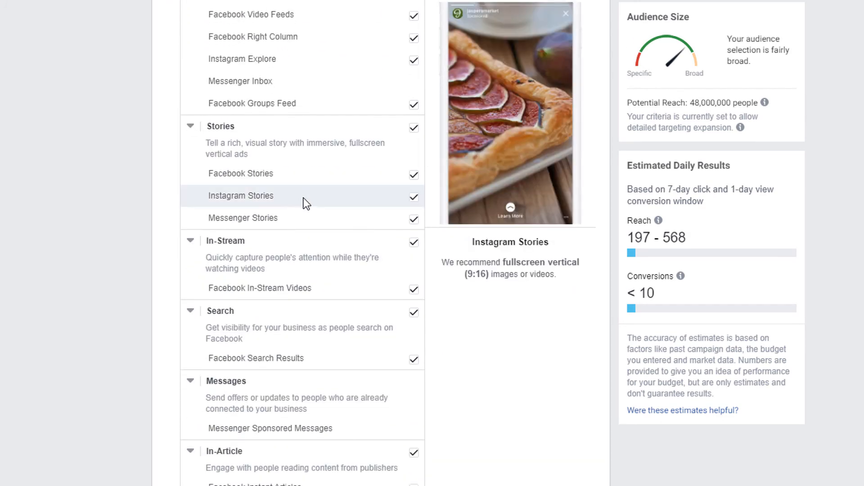
{"action": "scroll", "coordinate": [305, 202], "scroll_direction": "up", "scroll_amount": 13}
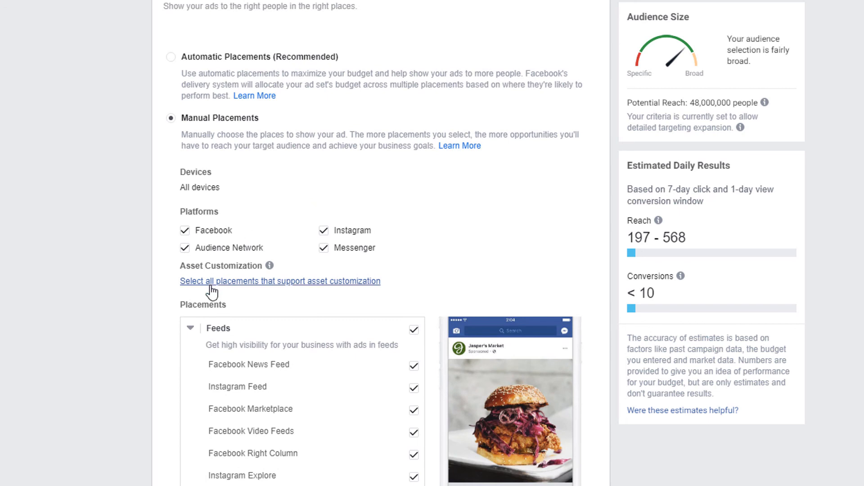
{"action": "left_click", "coordinate": [171, 57]}
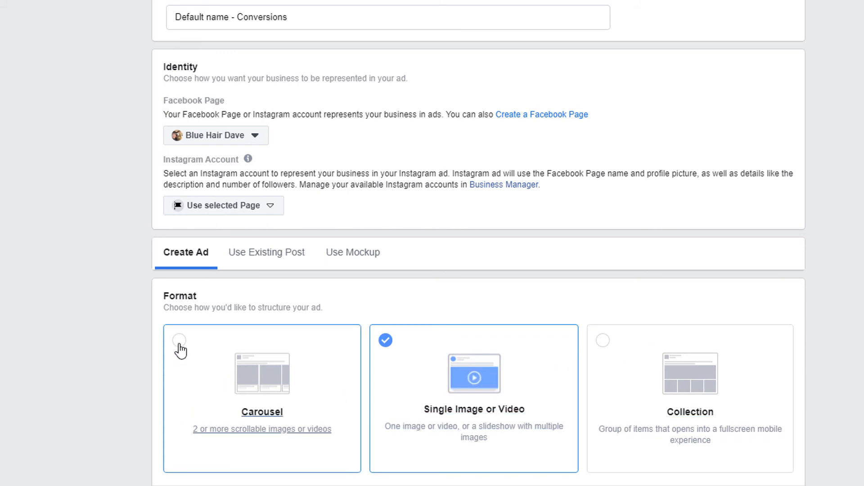
- Try the Carousel format for the ad and return to Single Image or Video
{"action": "left_click", "coordinate": [278, 366]}
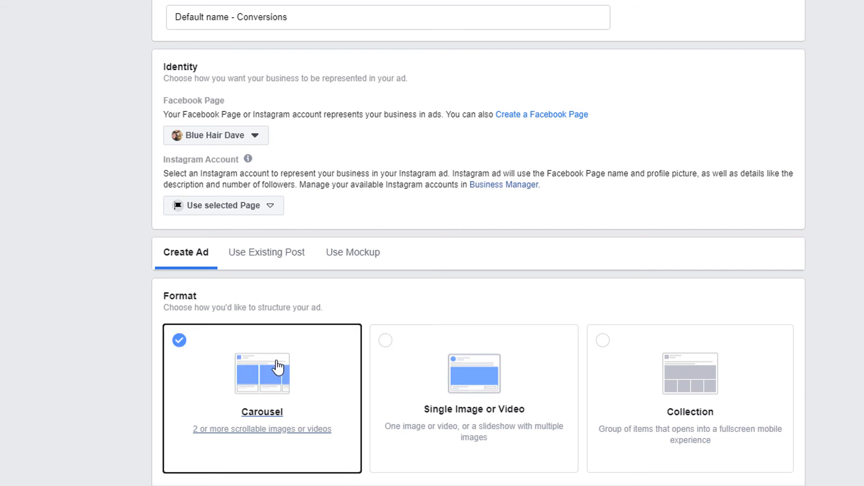
{"action": "scroll", "coordinate": [384, 380], "scroll_direction": "down", "scroll_amount": 2}
{"action": "left_click", "coordinate": [445, 287]}
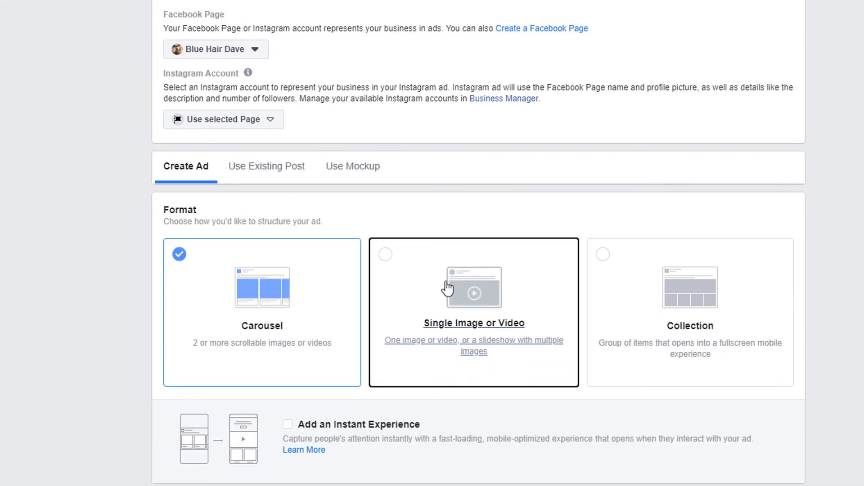
- Start adding an image to the ad's media and choose Stock Photos as the image source
{"action": "scroll", "coordinate": [455, 301], "scroll_direction": "down", "scroll_amount": 6}
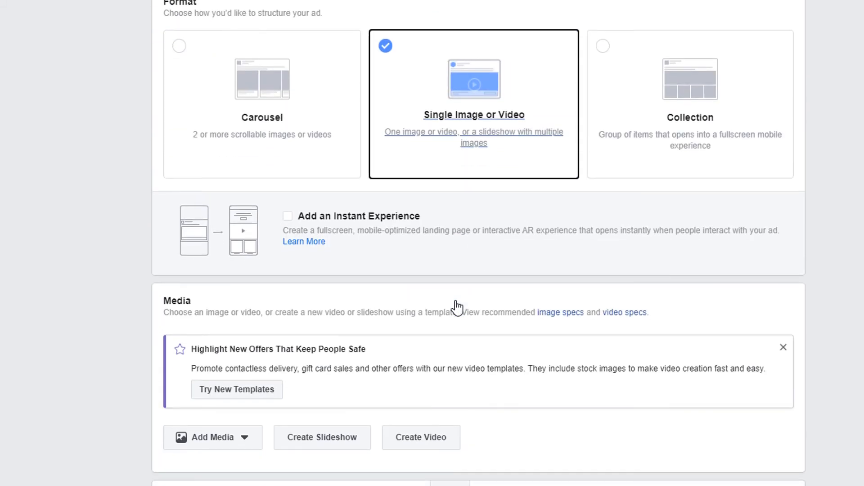
{"action": "scroll", "coordinate": [482, 285], "scroll_direction": "down", "scroll_amount": 3}
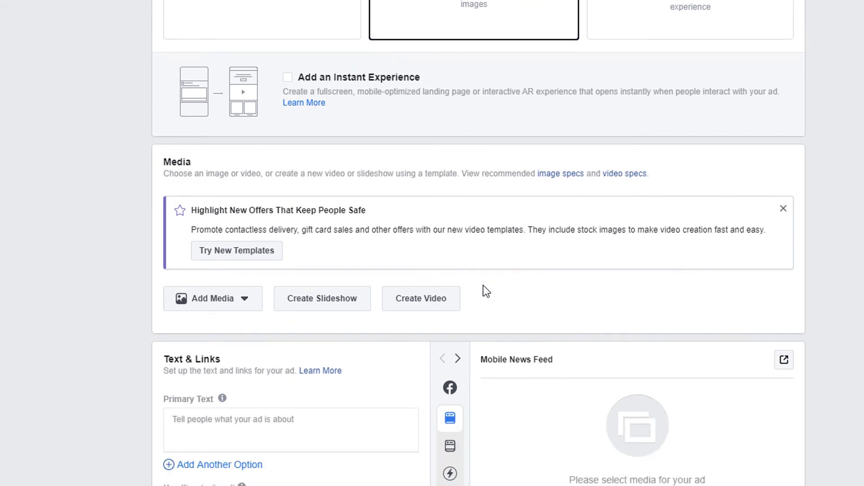
{"action": "left_click", "coordinate": [238, 236]}
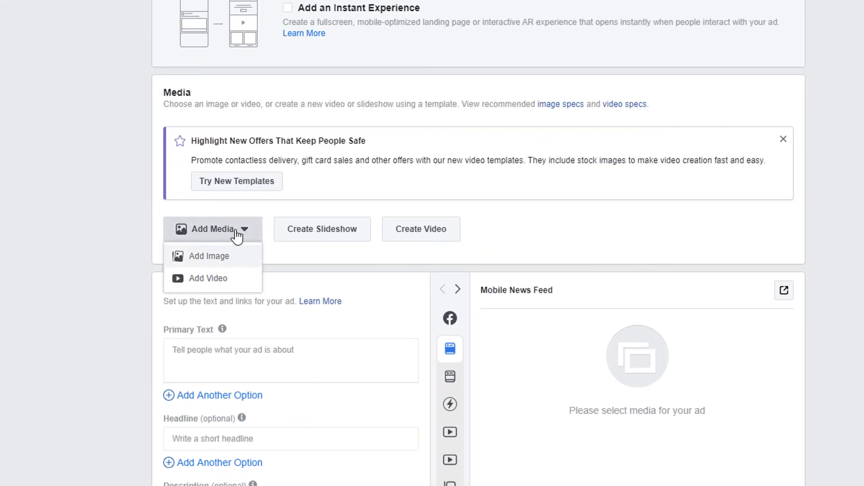
{"action": "left_click", "coordinate": [213, 260]}
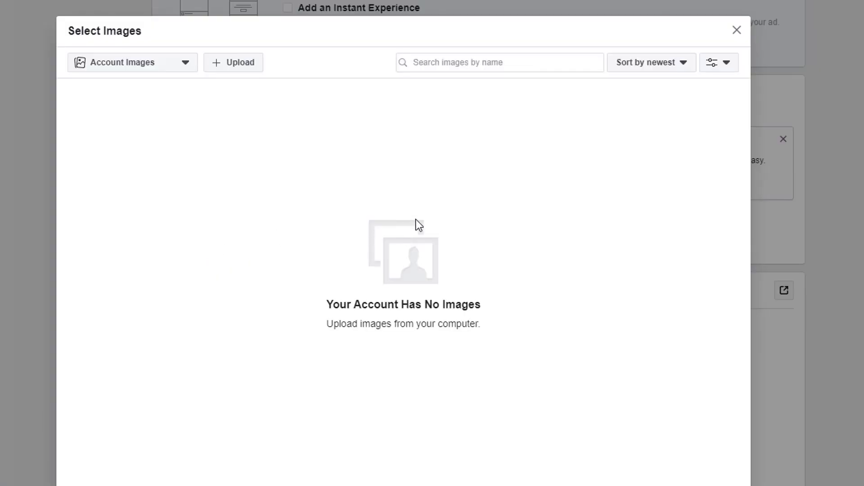
{"action": "left_click", "coordinate": [144, 70]}
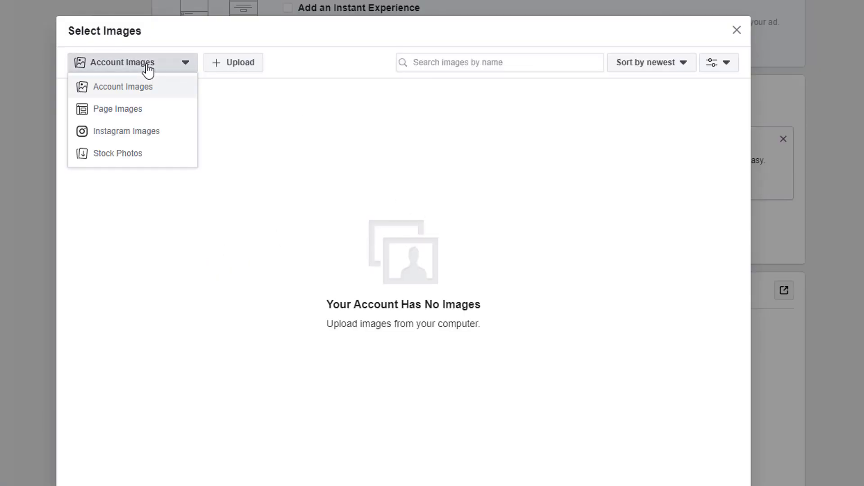
{"action": "left_click", "coordinate": [131, 156]}
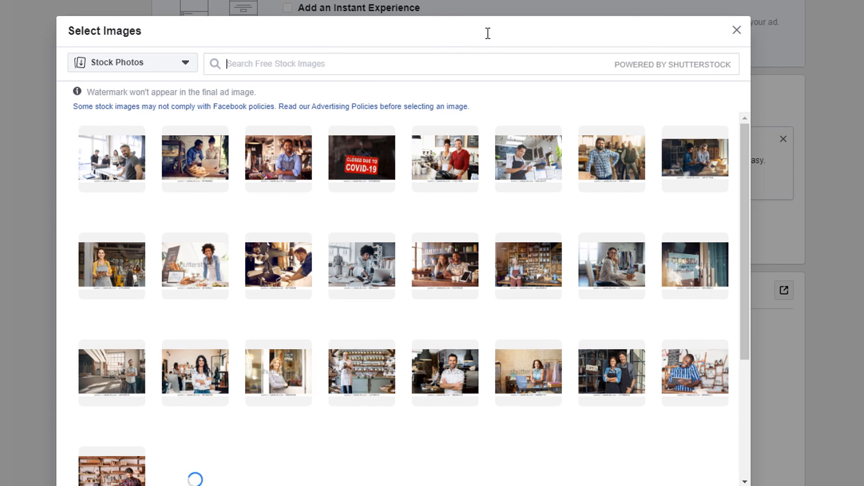
- Search the stock photos for "un" and use the picture of miniature figures beside a giant mushroom as the ad image
{"action": "type", "text": "un"}
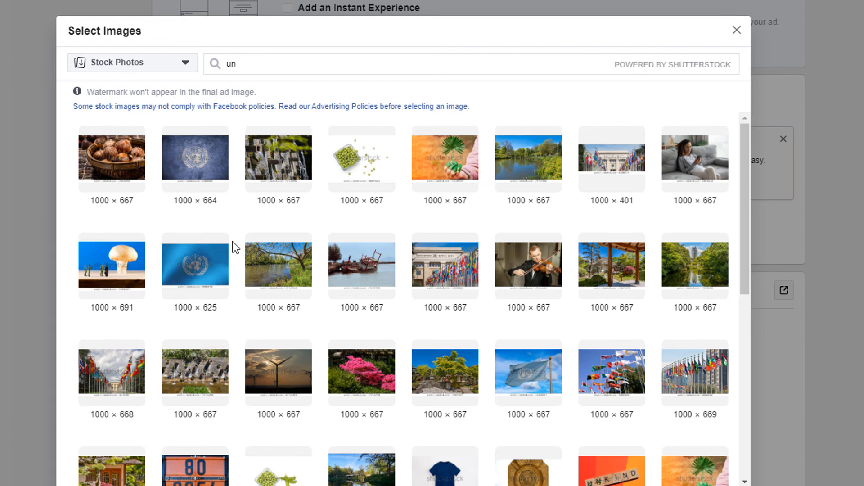
{"action": "scroll", "coordinate": [461, 272], "scroll_direction": "down", "scroll_amount": 3}
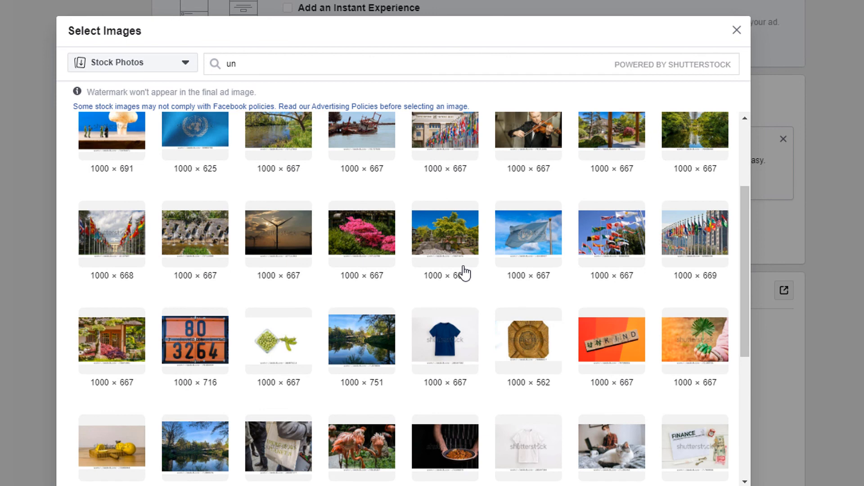
{"action": "scroll", "coordinate": [221, 164], "scroll_direction": "up", "scroll_amount": 3}
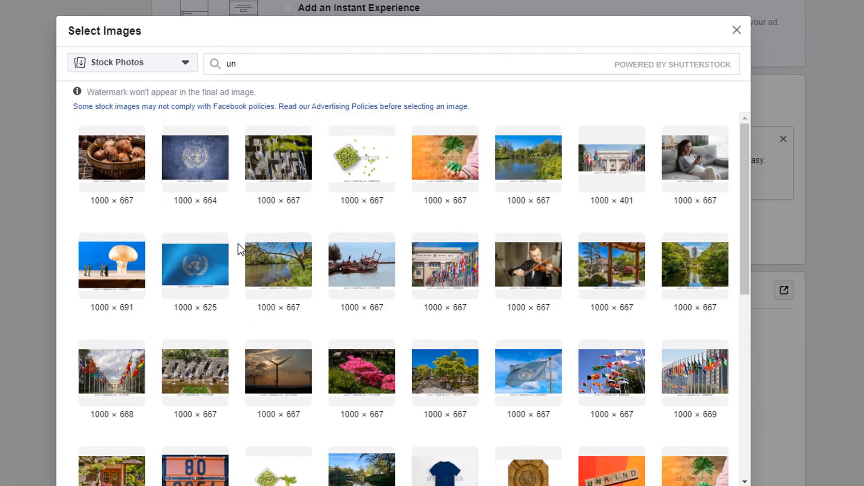
{"action": "left_click", "coordinate": [99, 279]}
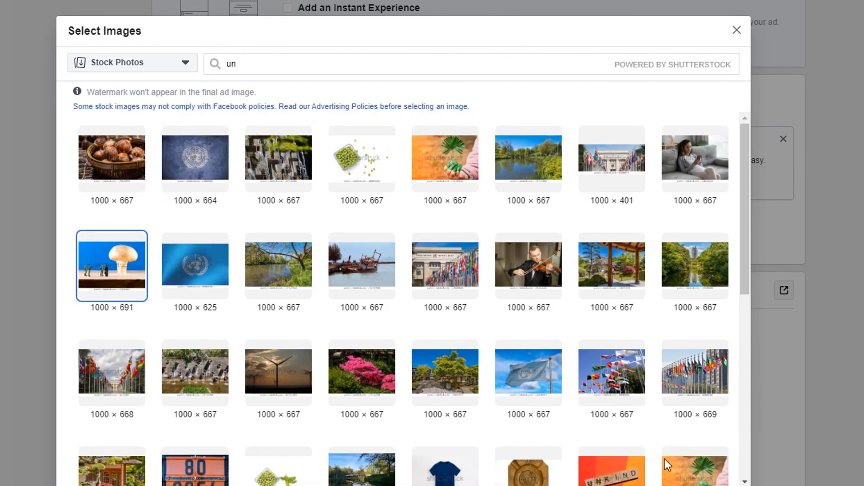
{"action": "left_click", "coordinate": [716, 485]}
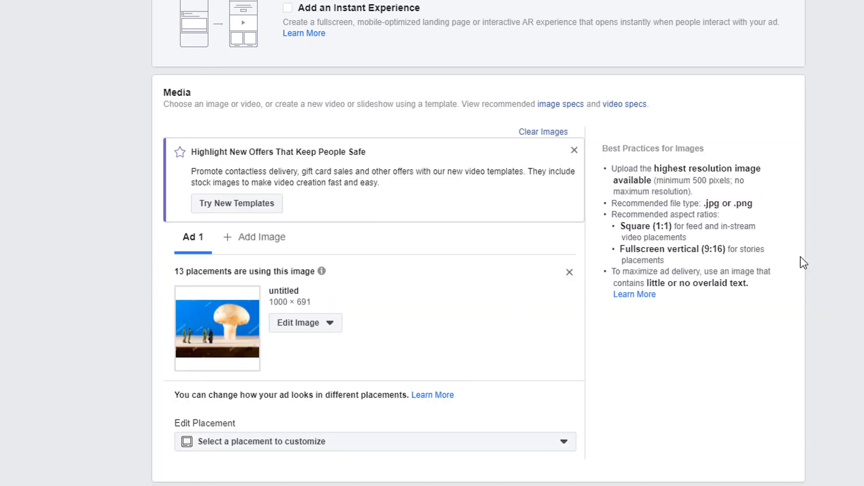
- Enter the placeholder primary text "blajh blahjblabhlf" and the headline "FREE BLAH BLAH" for the ad
{"action": "scroll", "coordinate": [830, 252], "scroll_direction": "down", "scroll_amount": 8}
{"action": "scroll", "coordinate": [831, 257], "scroll_direction": "down", "scroll_amount": 2}
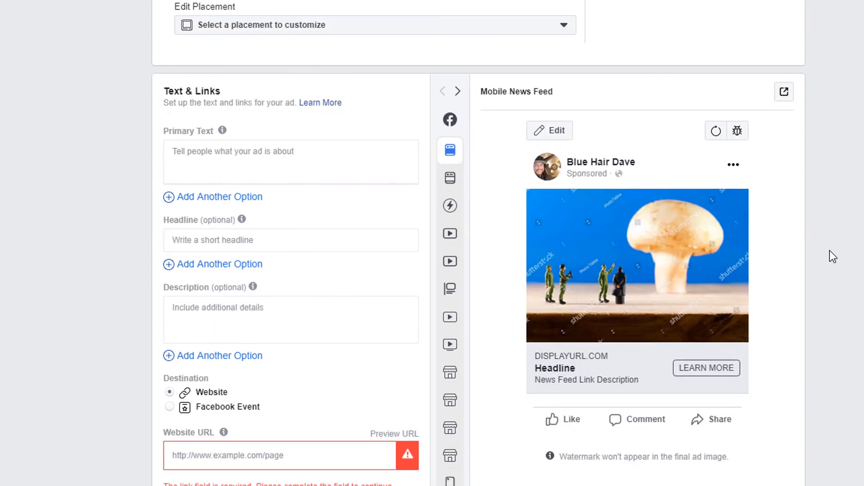
{"action": "scroll", "coordinate": [830, 257], "scroll_direction": "up", "scroll_amount": 3}
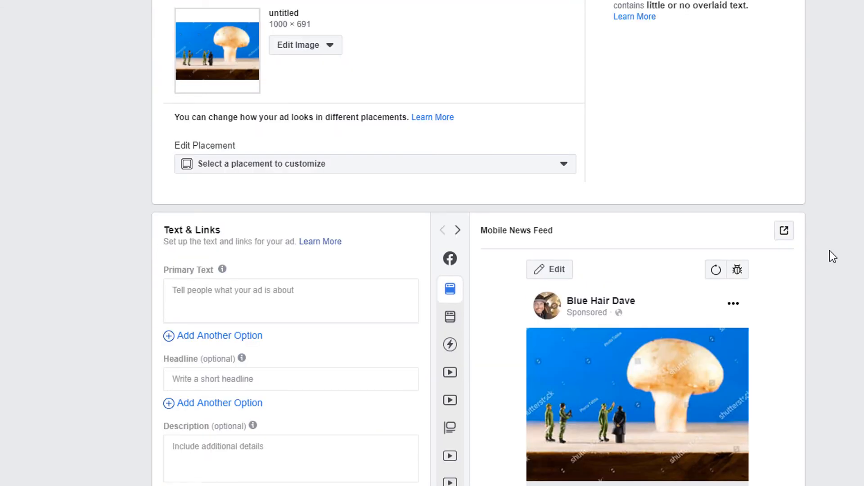
{"action": "scroll", "coordinate": [830, 250], "scroll_direction": "up", "scroll_amount": 8}
{"action": "scroll", "coordinate": [828, 251], "scroll_direction": "down", "scroll_amount": 10}
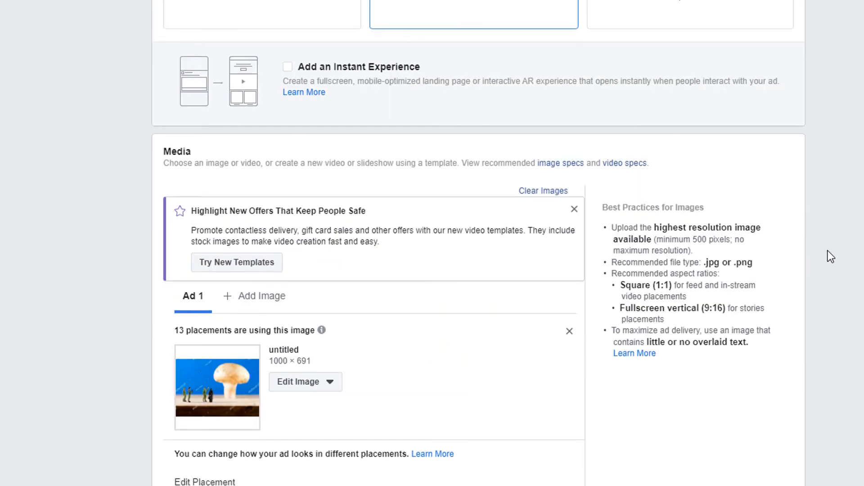
{"action": "scroll", "coordinate": [829, 248], "scroll_direction": "down", "scroll_amount": 2}
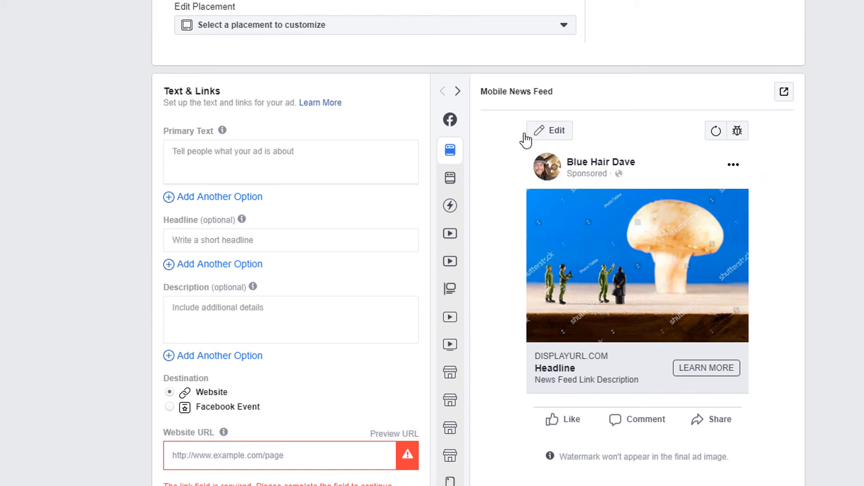
{"action": "left_click", "coordinate": [281, 149]}
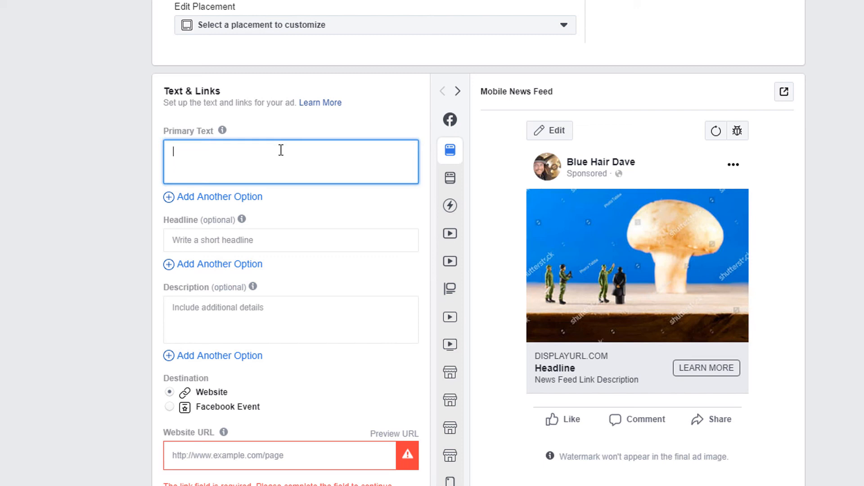
{"action": "type", "text": "blajh blahjblabhlf"}
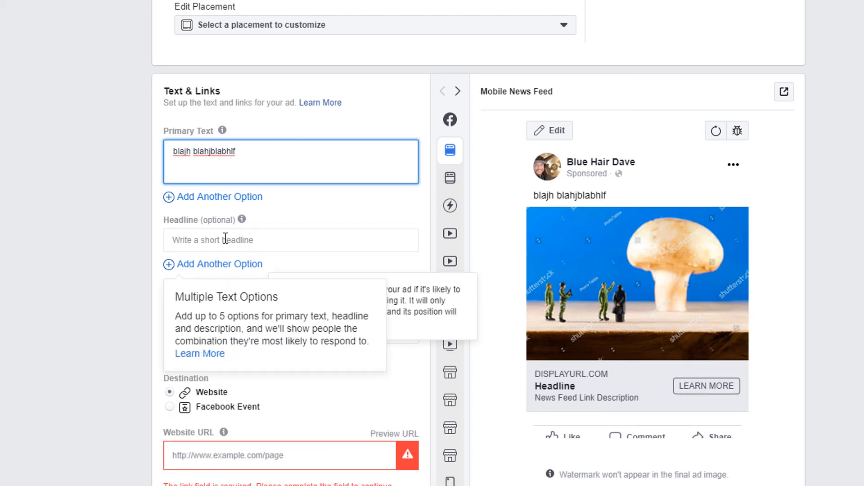
{"action": "left_click", "coordinate": [226, 243]}
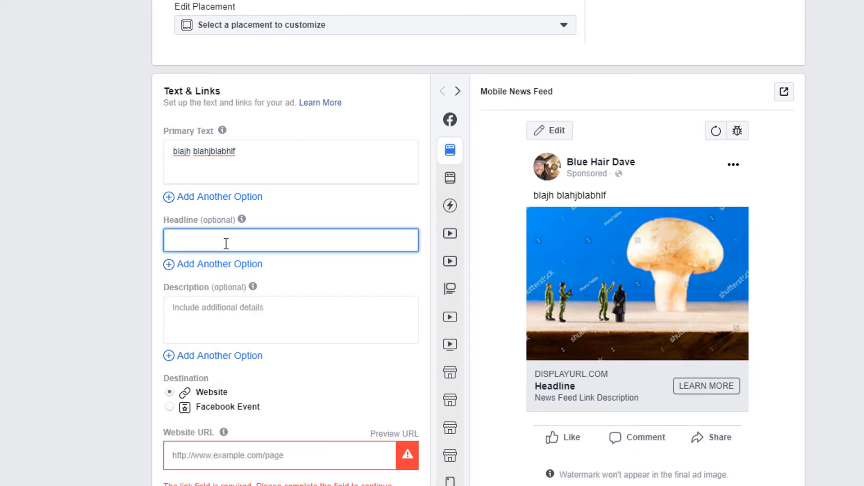
{"action": "type", "text": "FREE BLAH BLAH"}
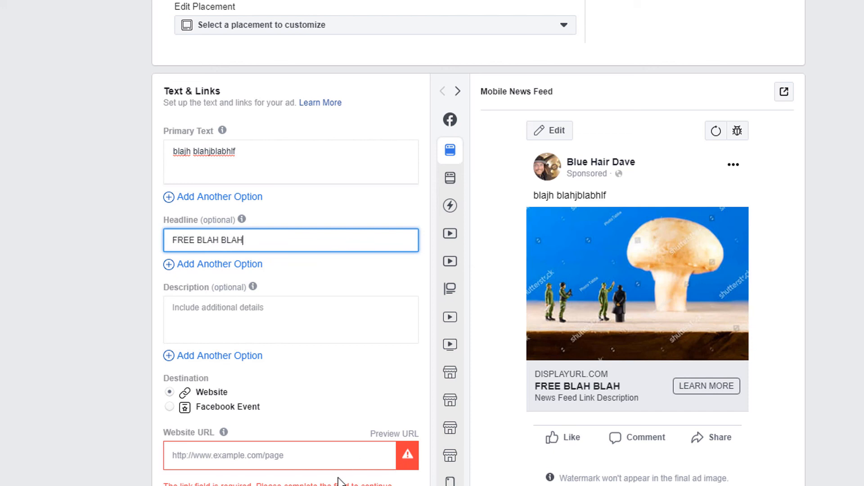
{"action": "left_click", "coordinate": [853, 373]}
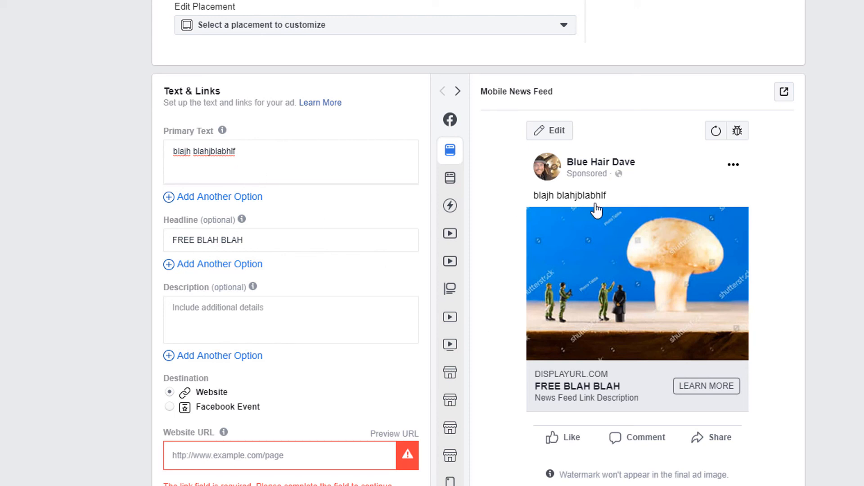
- Replace the ad's primary text with "UNICORN LOVERS! FREE download"
{"action": "left_click_drag", "start_coordinate": [289, 154], "coordinate": [150, 153]}
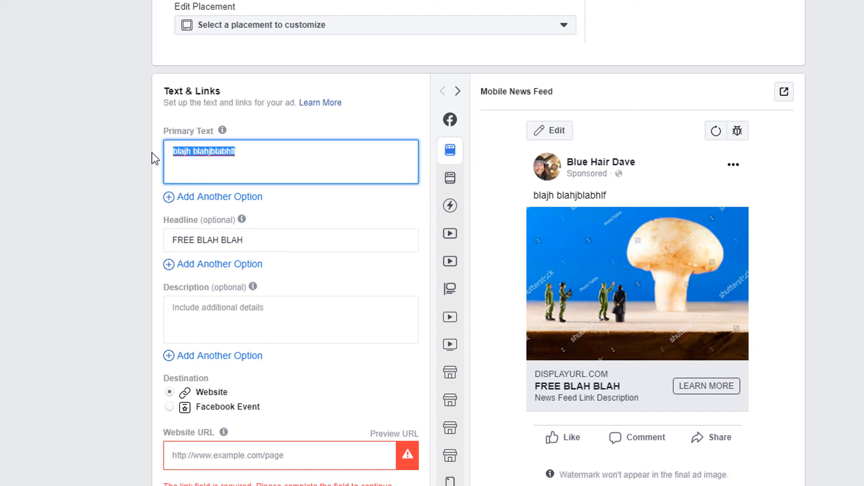
{"action": "type", "text": "UNICORN LOVER"}
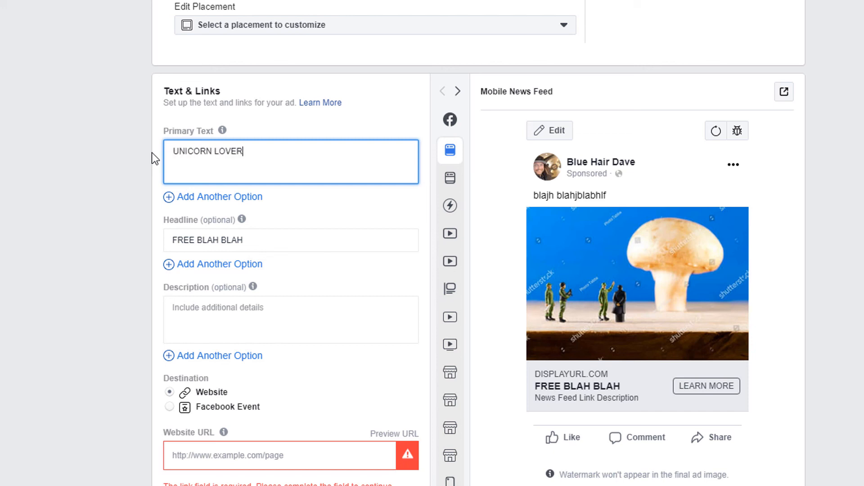
{"action": "type", "text": "S!"}
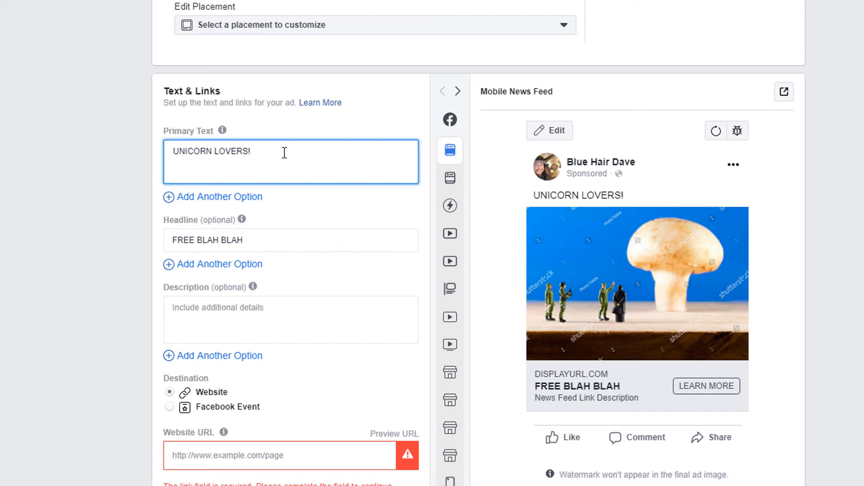
{"action": "type", "text": "FREE download"}
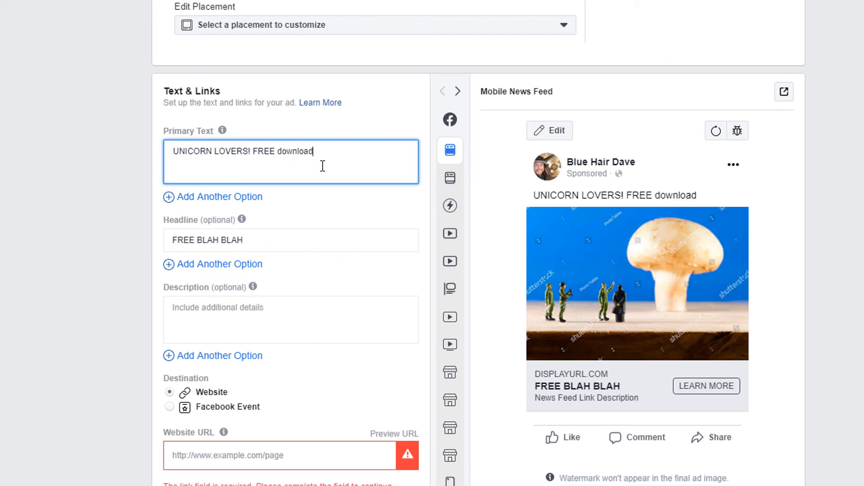
- Add a second line reading "Save money on Unicorn stuff" to the primary text, followed by a line break
{"action": "key", "text": "Return"}
{"action": "type", "text": "Save money on "}
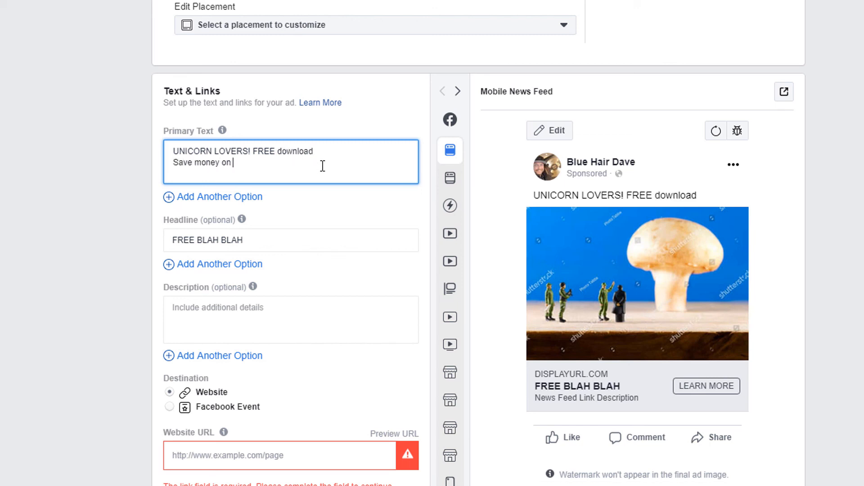
{"action": "type", "text": "Unicorn memor"}
{"action": "type", "text": "i"}
{"action": "key", "text": "BackSpace"}
{"action": "key", "text": "BackSpace"}
{"action": "key", "text": "BackSpace"}
{"action": "key", "text": "BackSpace"}
{"action": "key", "text": "BackSpace"}
{"action": "key", "text": "BackSpace"}
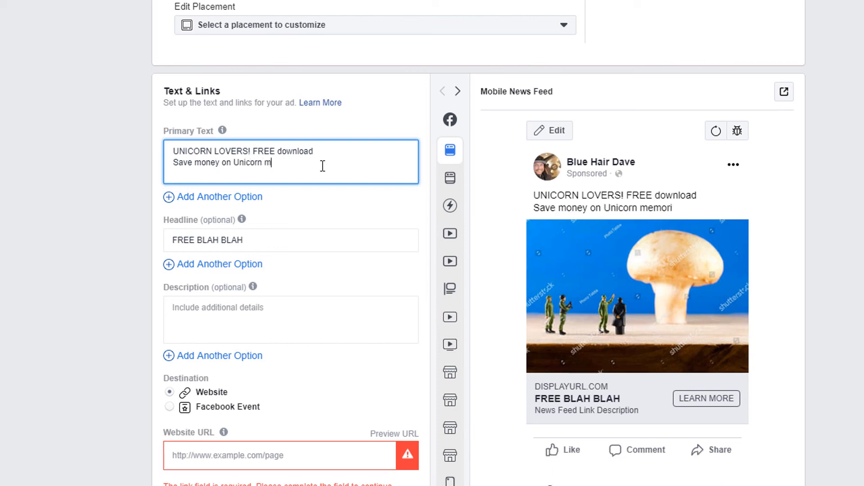
{"action": "type", "text": "stuff"}
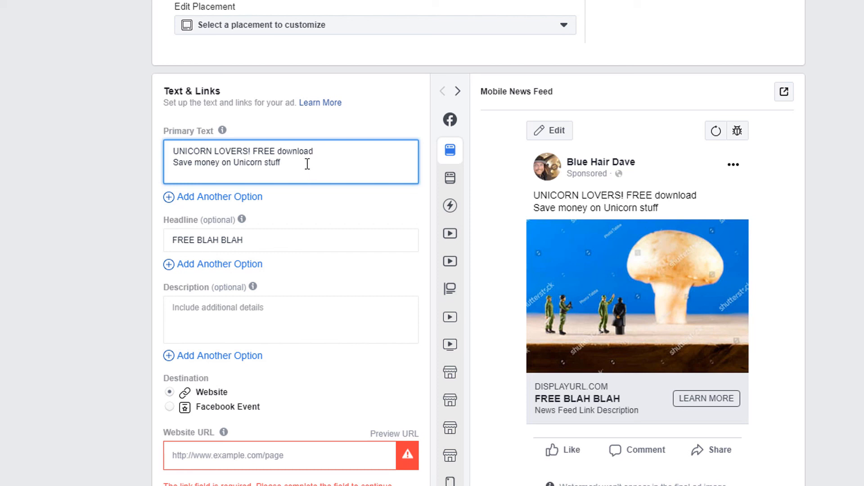
{"action": "key", "text": "Return"}
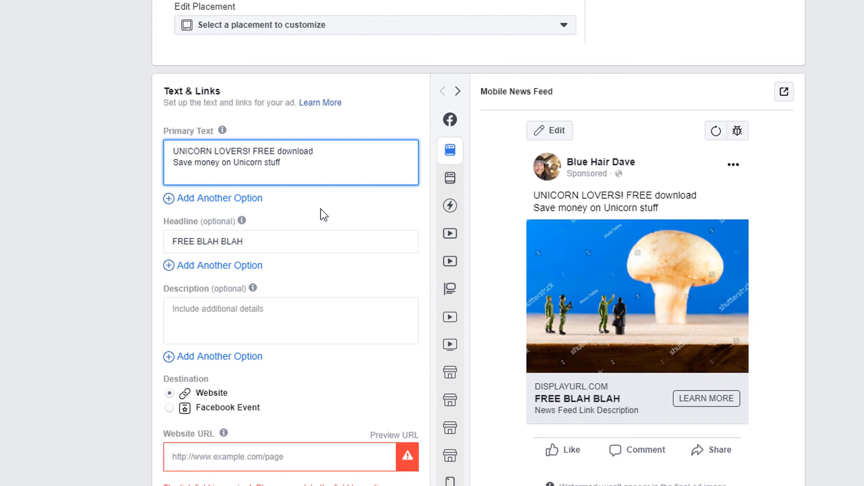
- Look over the ad's available call-to-action options without changing the Learn More choice
{"action": "scroll", "coordinate": [325, 215], "scroll_direction": "down", "scroll_amount": 2}
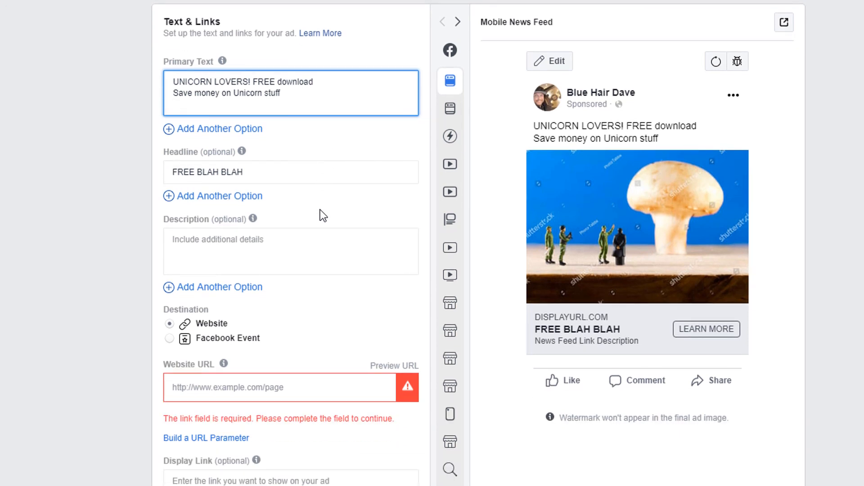
{"action": "scroll", "coordinate": [320, 210], "scroll_direction": "down", "scroll_amount": 2}
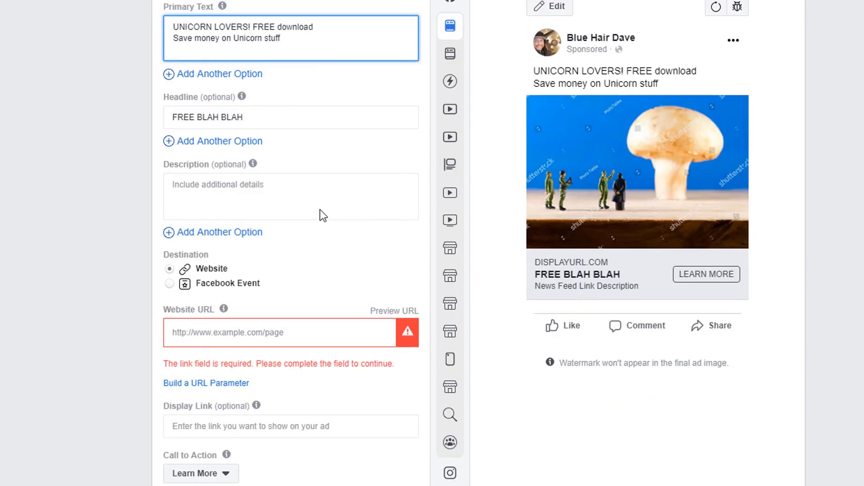
{"action": "left_click", "coordinate": [316, 180]}
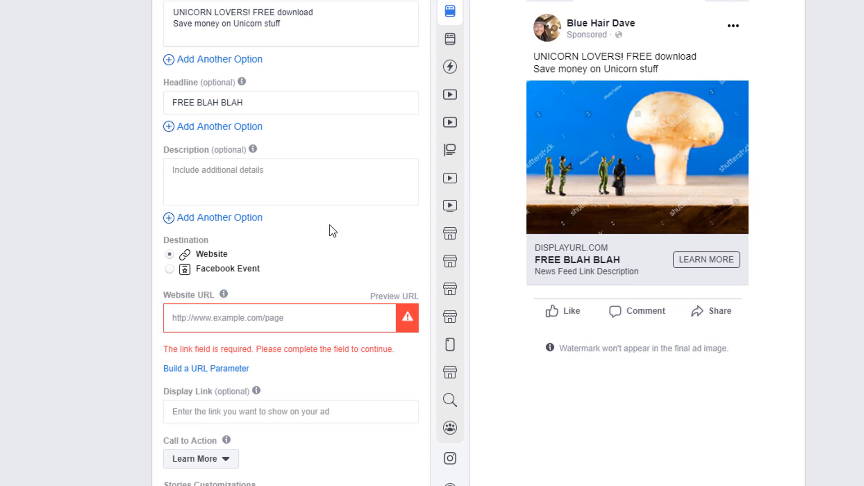
{"action": "scroll", "coordinate": [326, 226], "scroll_direction": "down", "scroll_amount": 3}
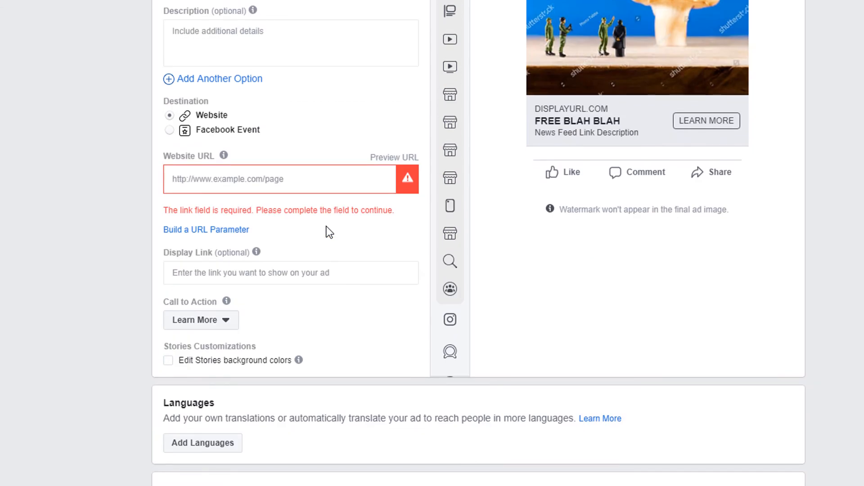
{"action": "left_click", "coordinate": [202, 322]}
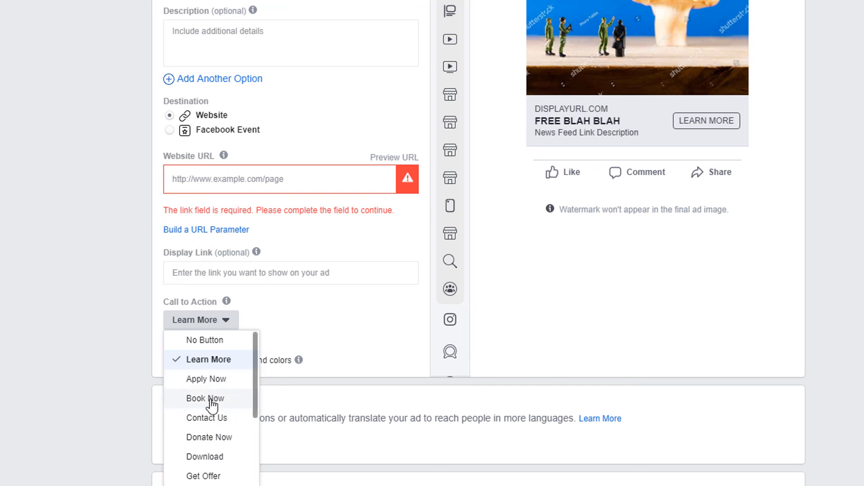
{"action": "left_click", "coordinate": [649, 298]}
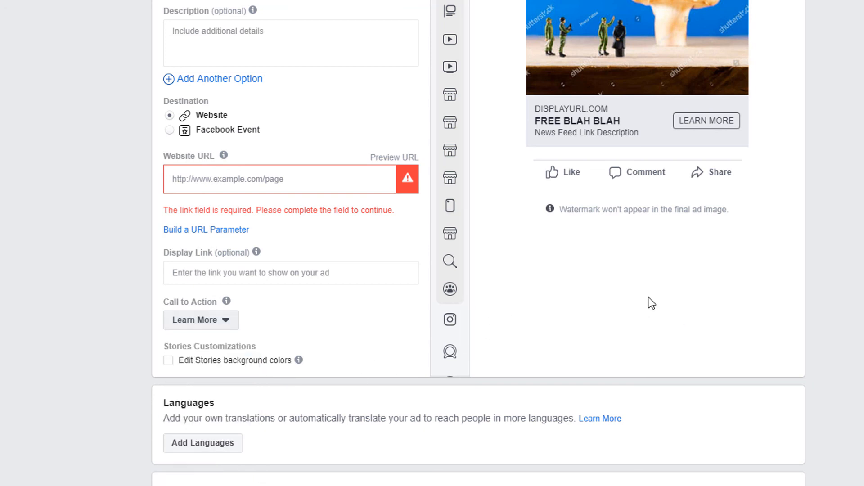
- Review the ad's language and conversion tracking settings, the required Website URL field and the text entries with their preview
{"action": "scroll", "coordinate": [646, 294], "scroll_direction": "down", "scroll_amount": 2}
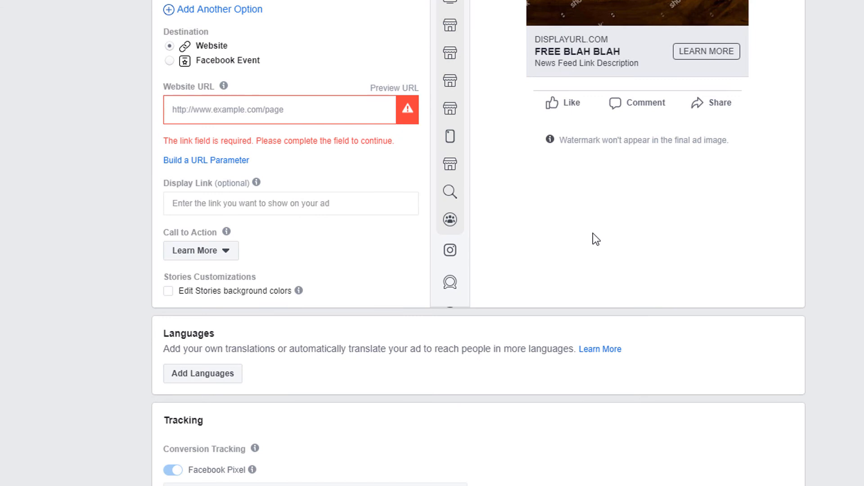
{"action": "scroll", "coordinate": [593, 233], "scroll_direction": "down", "scroll_amount": 2}
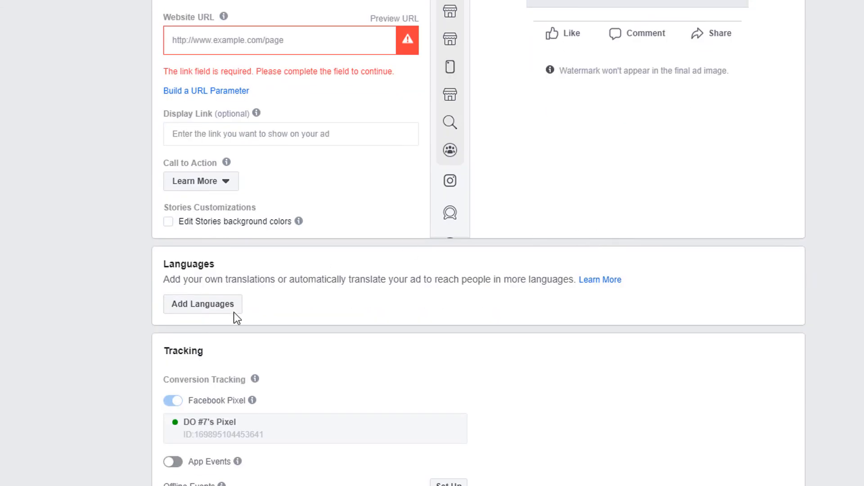
{"action": "scroll", "coordinate": [643, 220], "scroll_direction": "down", "scroll_amount": 1}
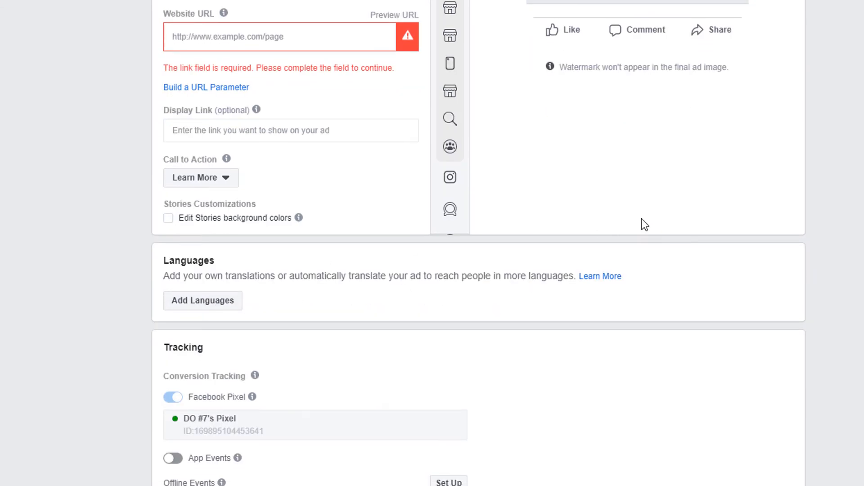
{"action": "scroll", "coordinate": [641, 219], "scroll_direction": "down", "scroll_amount": 4}
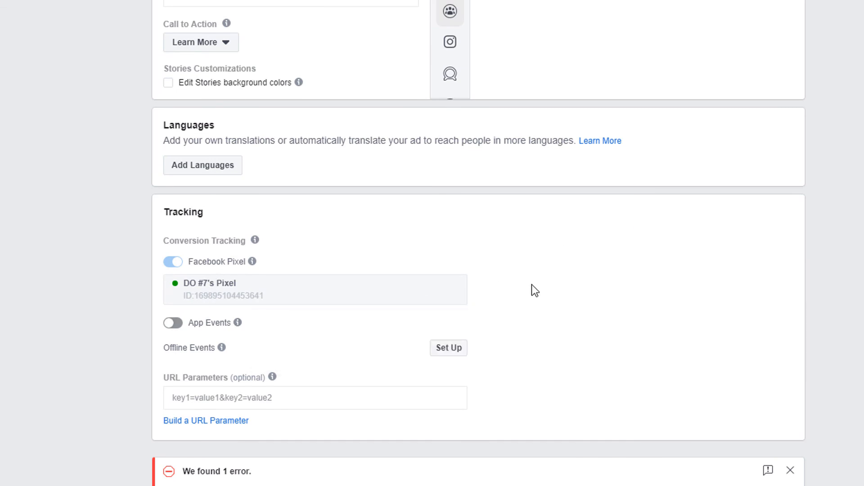
{"action": "scroll", "coordinate": [532, 285], "scroll_direction": "up", "scroll_amount": 5}
{"action": "left_click", "coordinate": [289, 111]}
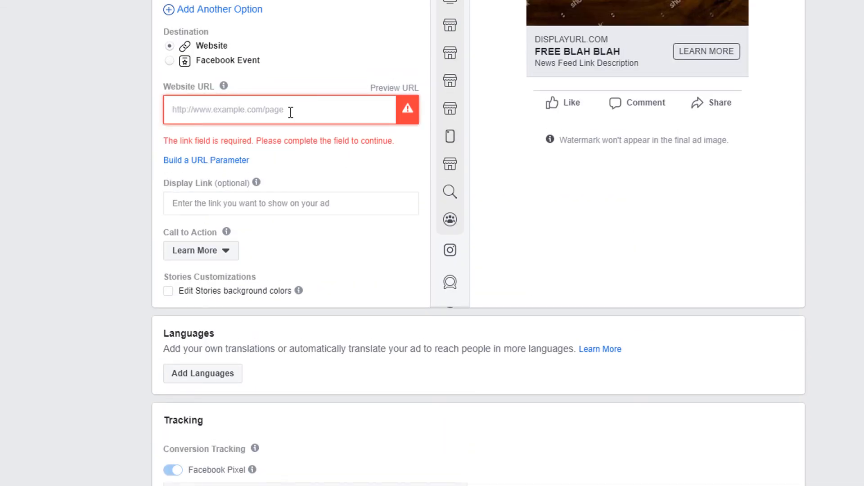
{"action": "scroll", "coordinate": [292, 115], "scroll_direction": "up", "scroll_amount": 5}
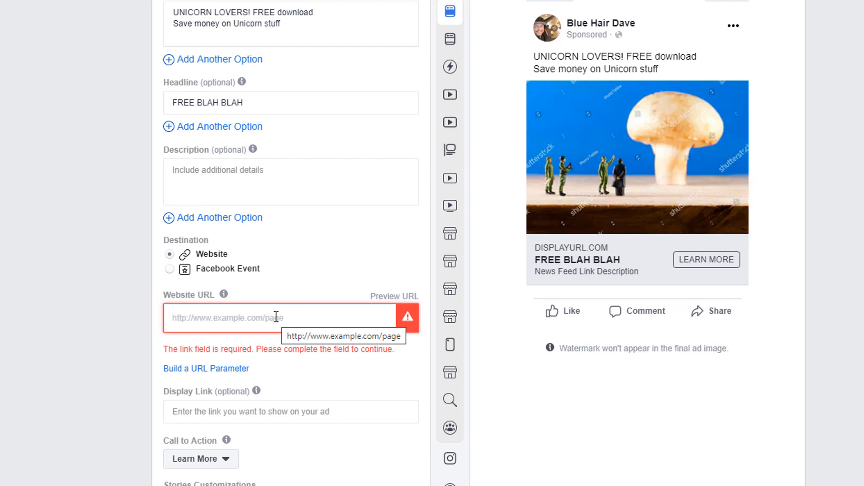
{"action": "scroll", "coordinate": [845, 338], "scroll_direction": "down", "scroll_amount": 10}
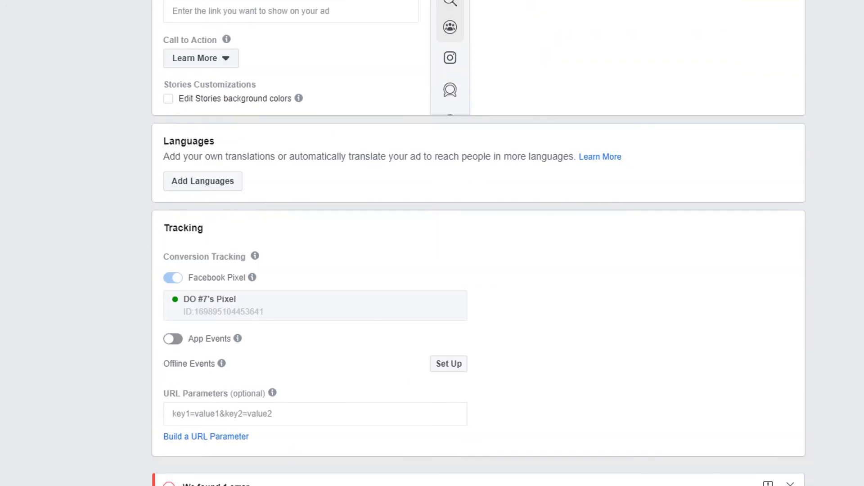
{"action": "scroll", "coordinate": [478, 243], "scroll_direction": "up", "scroll_amount": 14}
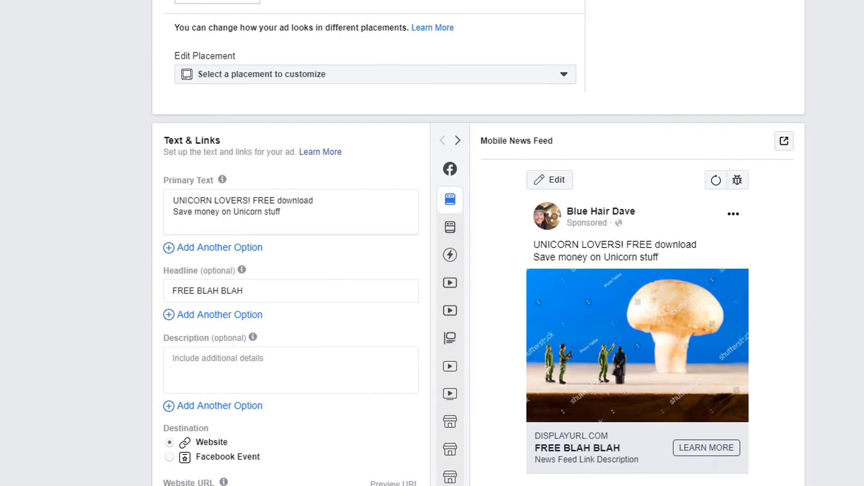